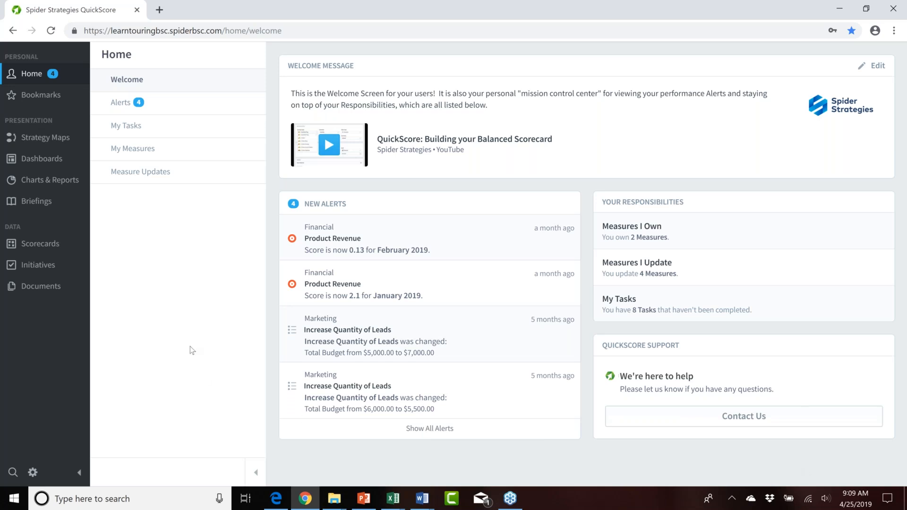
Fill in the middle initial in the personal account info settings and save the change
click(33, 473)
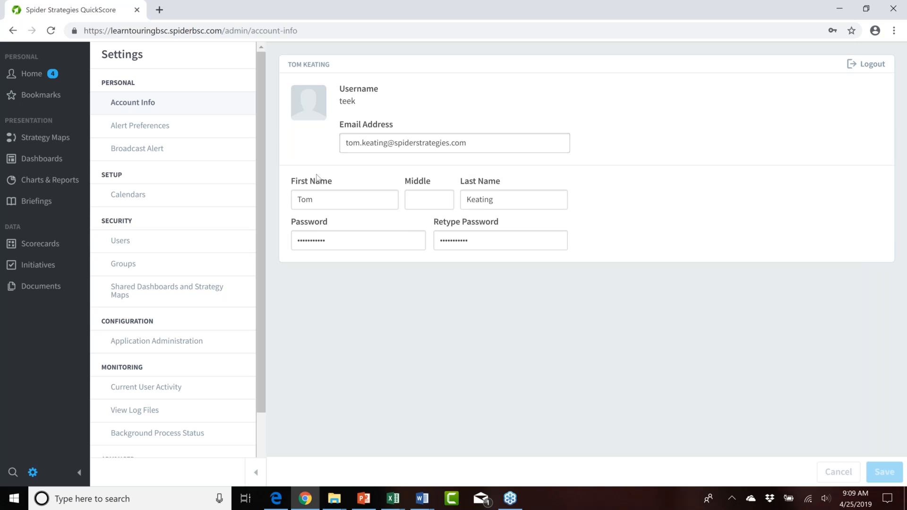
click(312, 199)
double_click(312, 198)
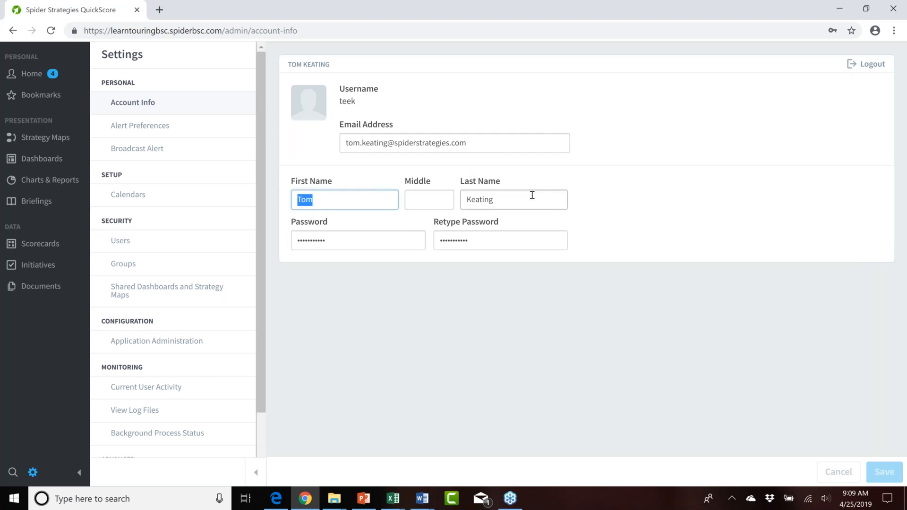
drag(522, 199, 465, 199)
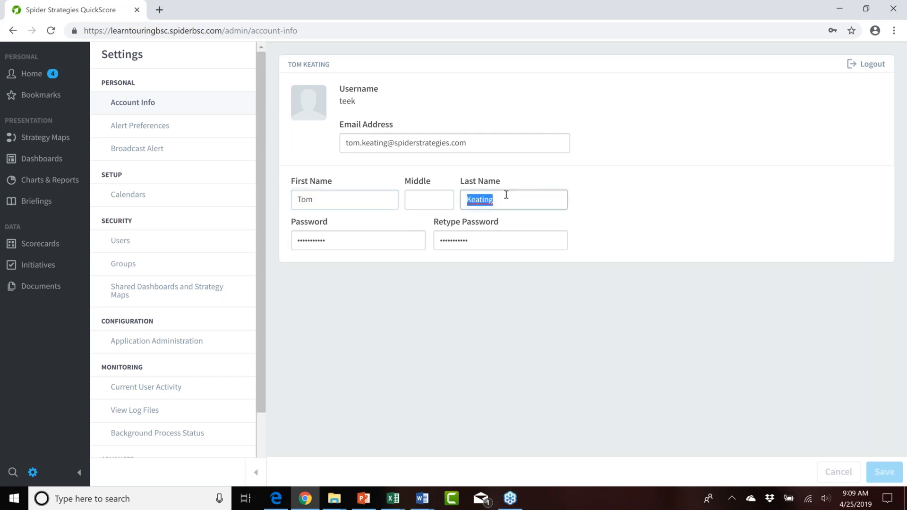
drag(348, 242, 296, 241)
click(422, 199)
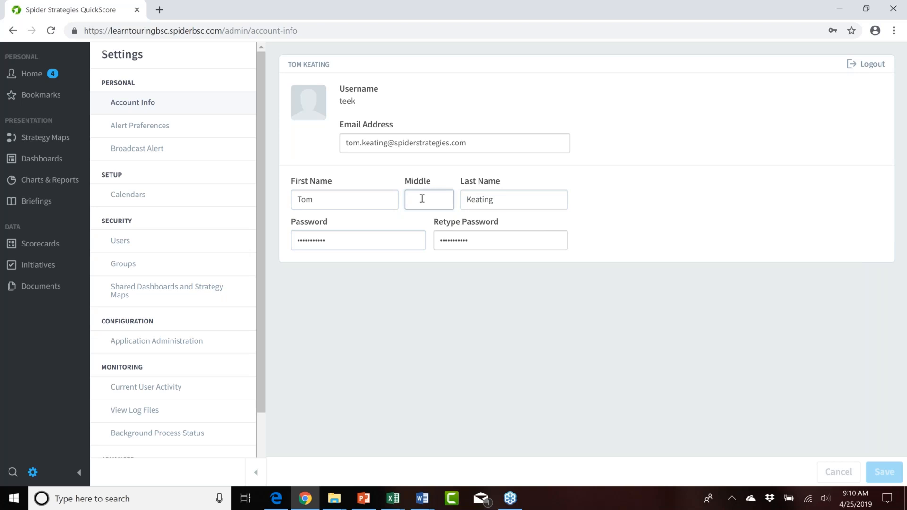
text(F)
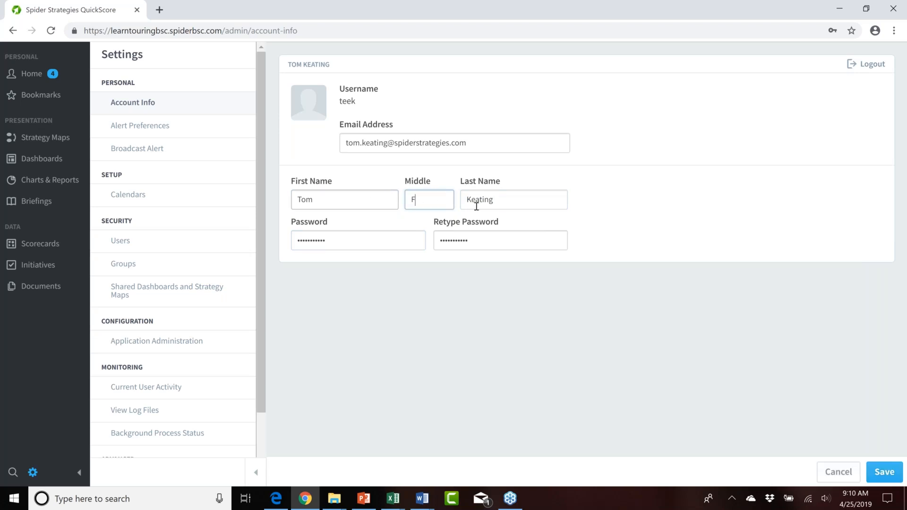
click(886, 472)
click(885, 472)
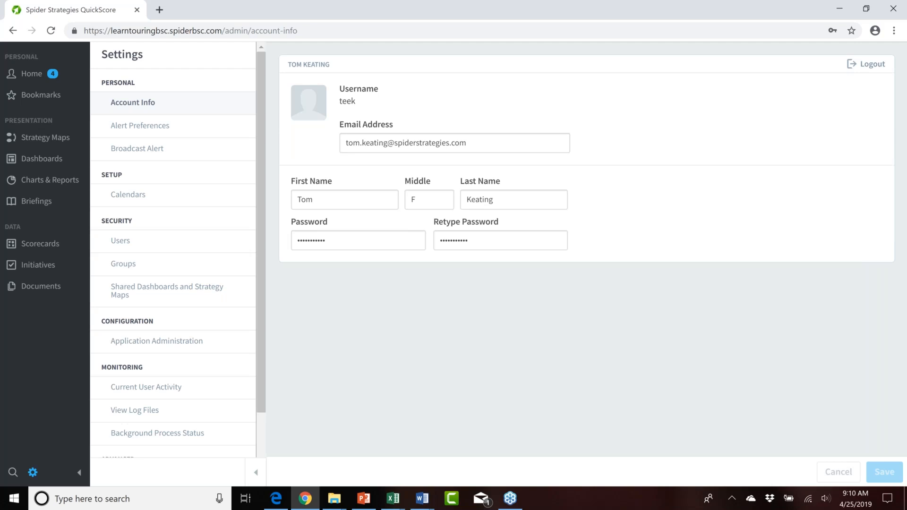
Open the personal alert preferences, review the email notification frequencies and select Immediately
click(157, 128)
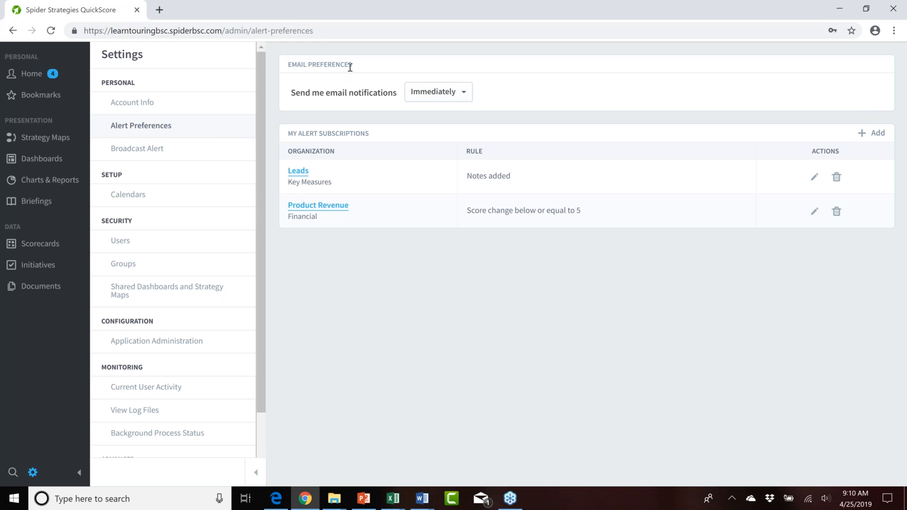
click(443, 94)
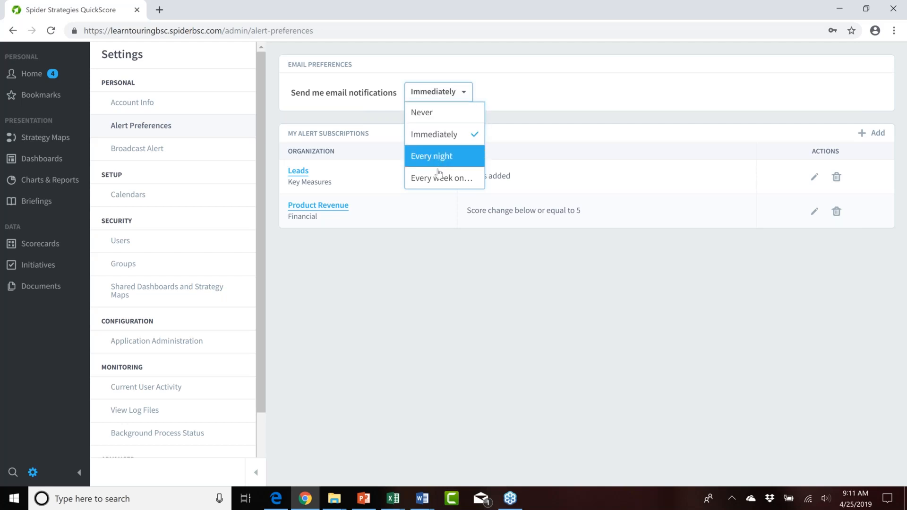
click(449, 139)
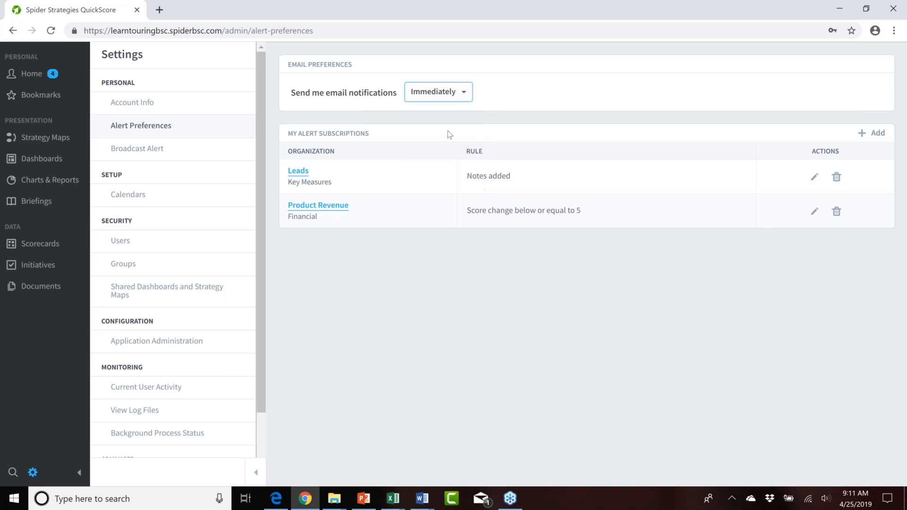
click(460, 97)
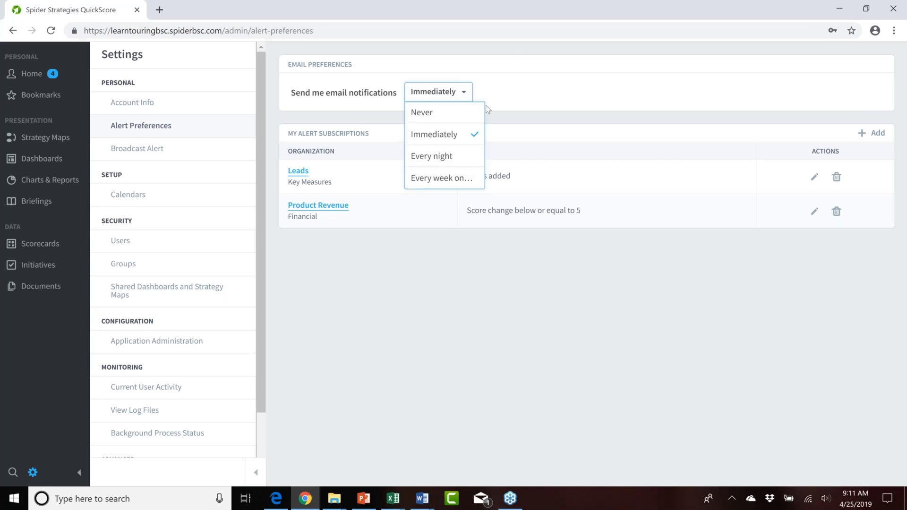
click(469, 136)
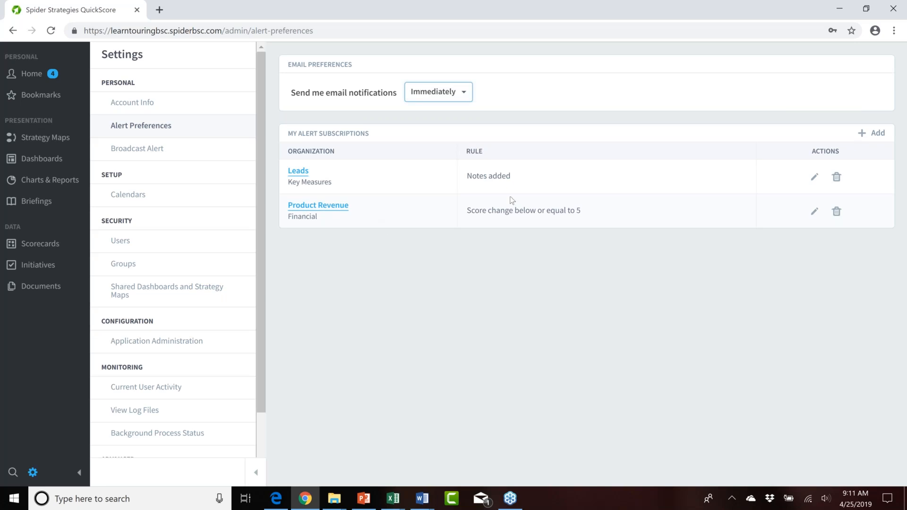
Start a new score change alert subscription for the Calls Handled measure under Helpdesk Calls in the Customer Support scorecard
click(874, 136)
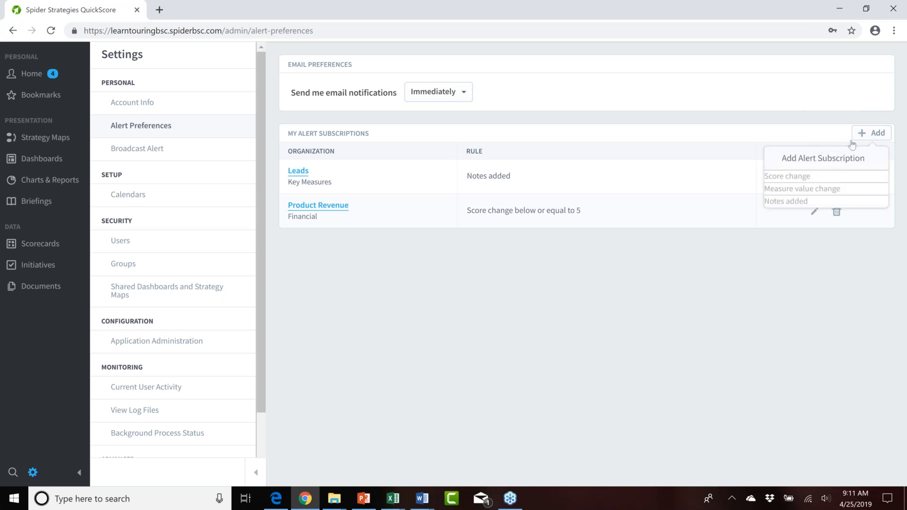
click(802, 180)
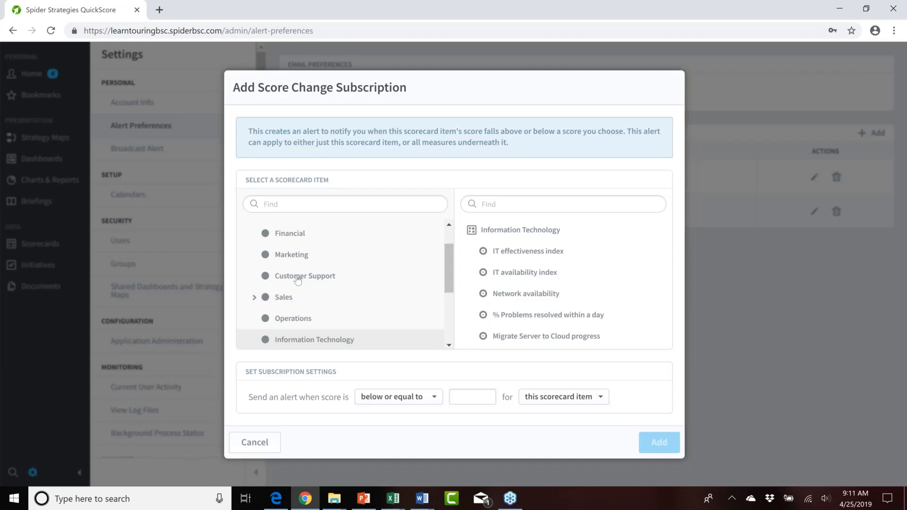
click(298, 280)
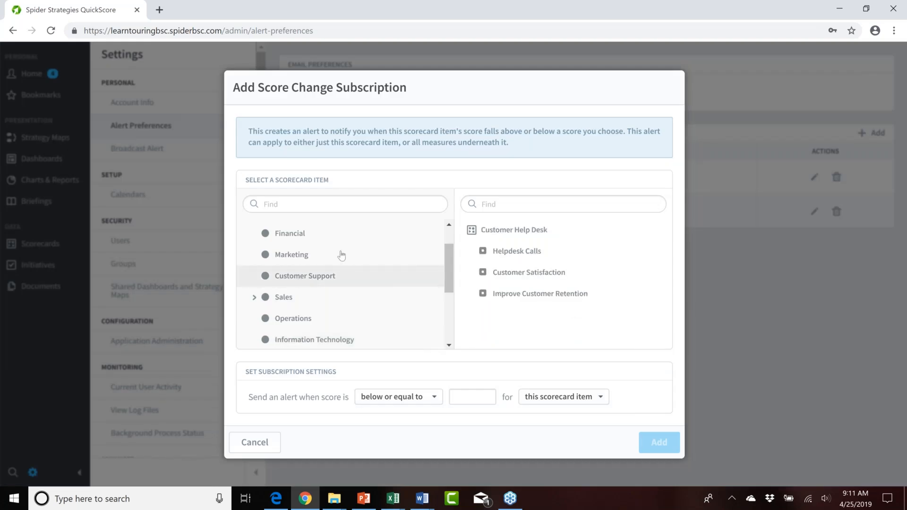
click(471, 252)
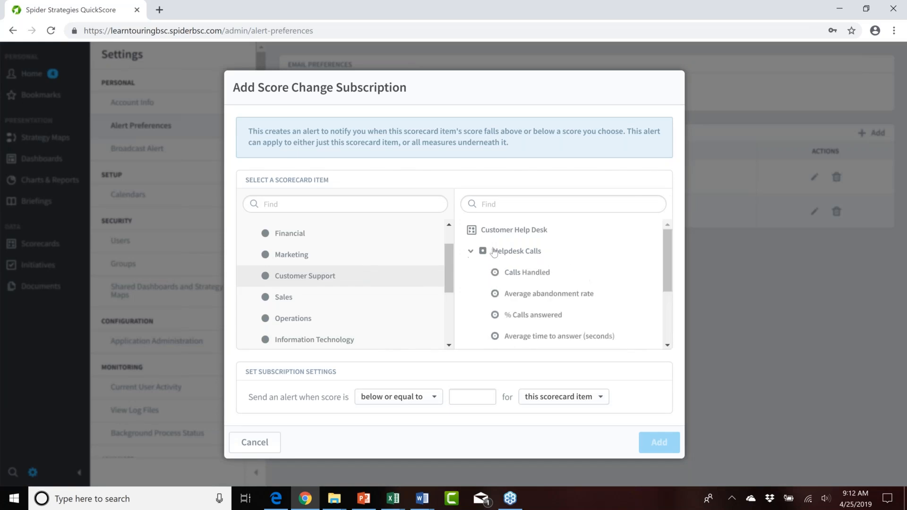
click(522, 276)
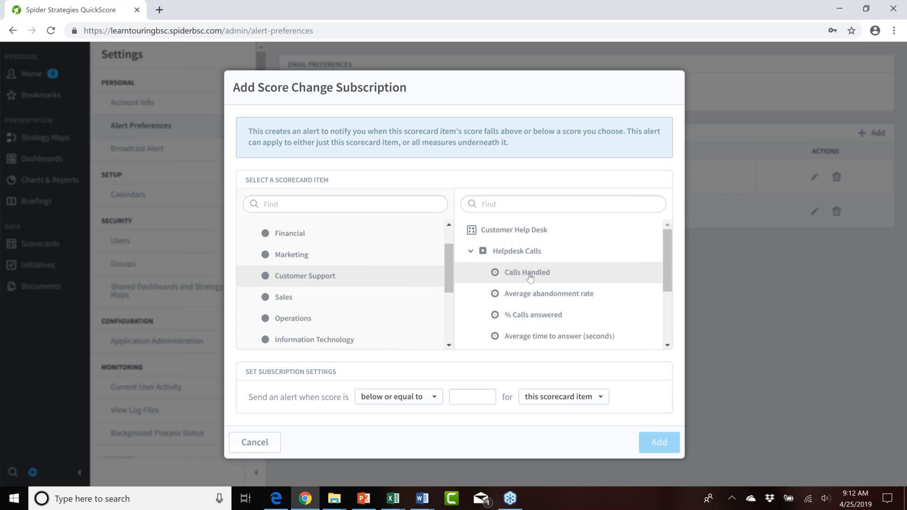
Set the alert condition to a score below or equal to 5 for this scorecard item and add the subscription
click(431, 398)
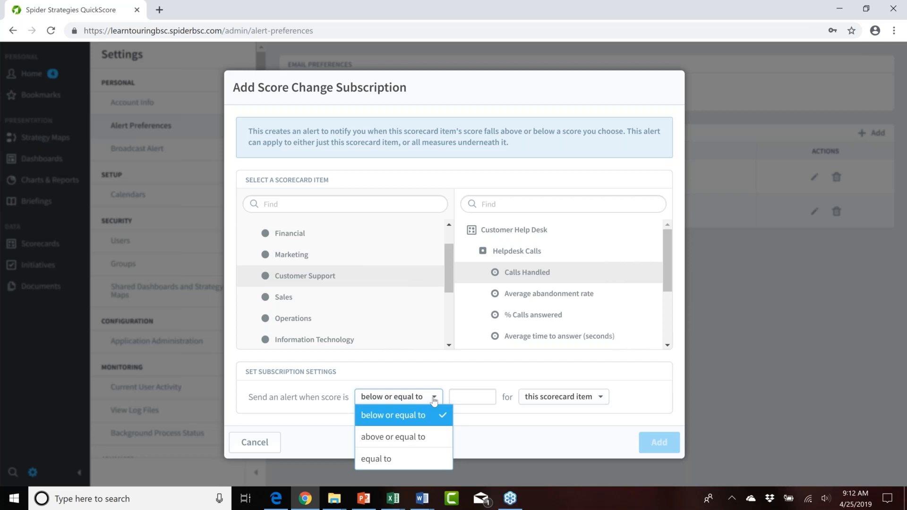
click(405, 418)
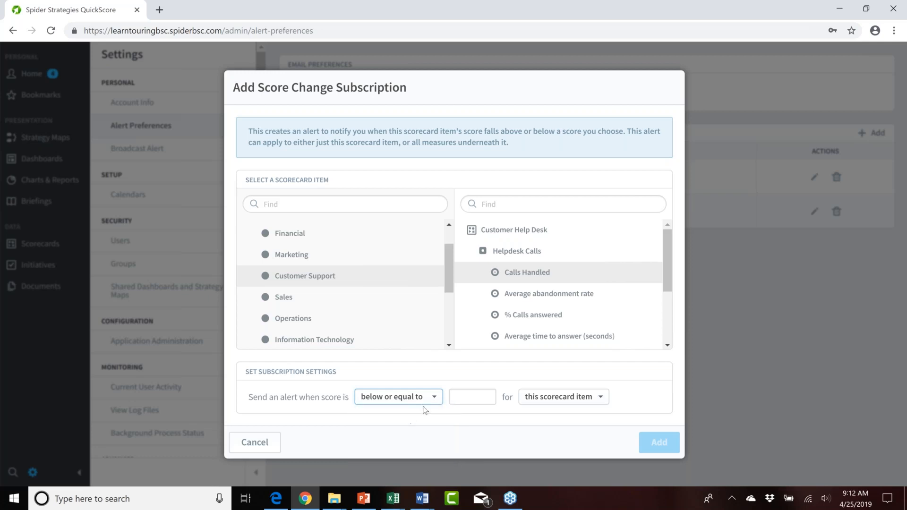
click(465, 396)
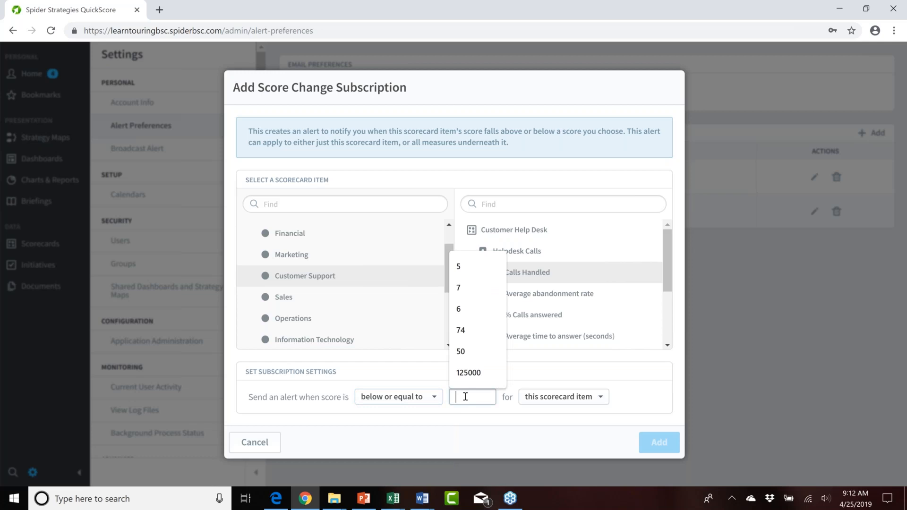
click(466, 272)
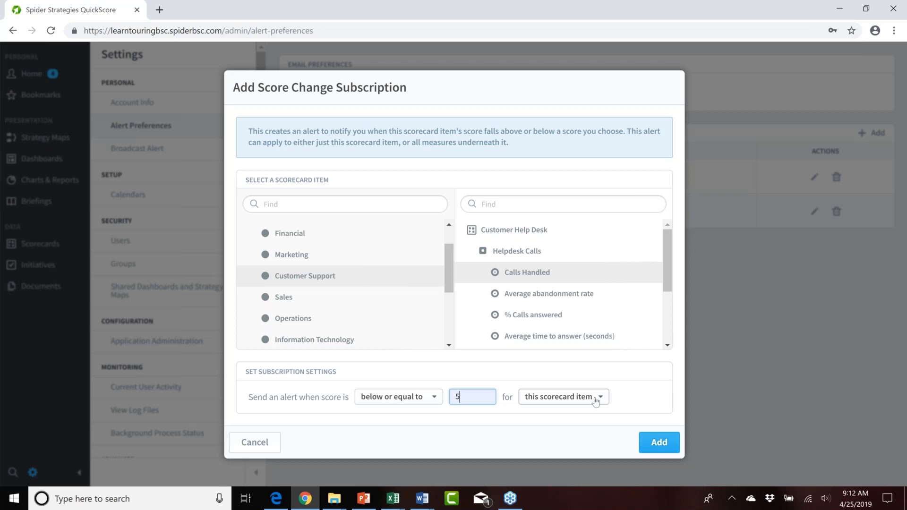
click(596, 402)
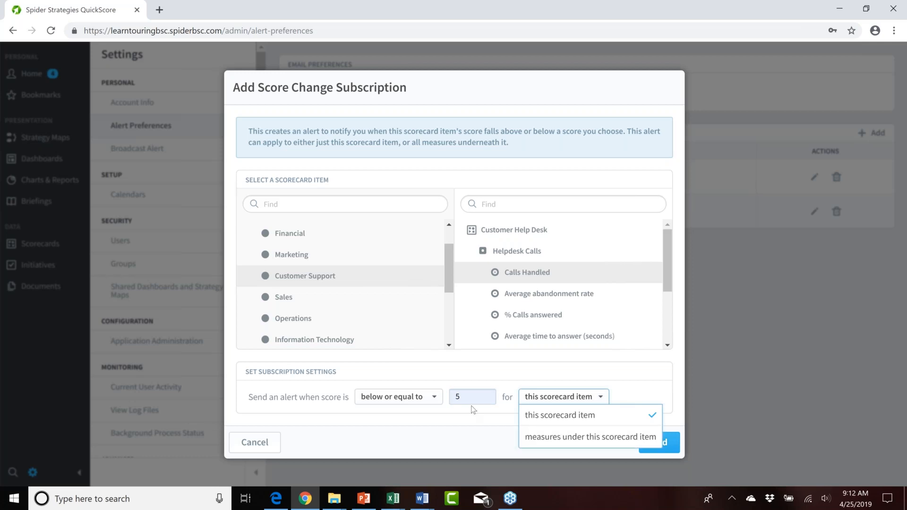
click(477, 395)
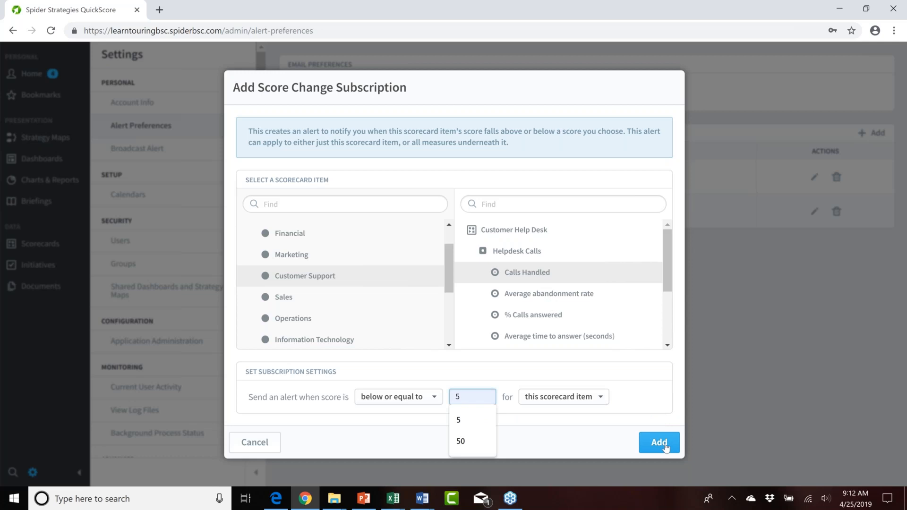
click(661, 444)
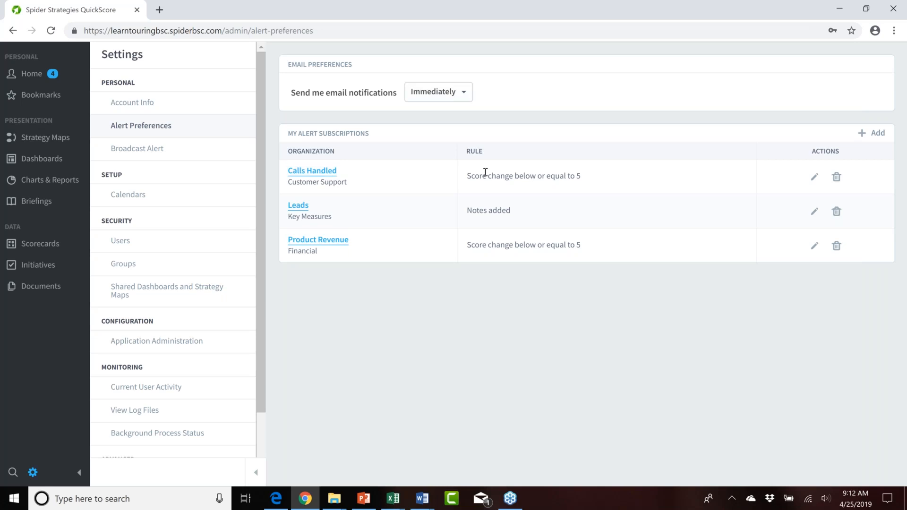
drag(466, 181, 594, 180)
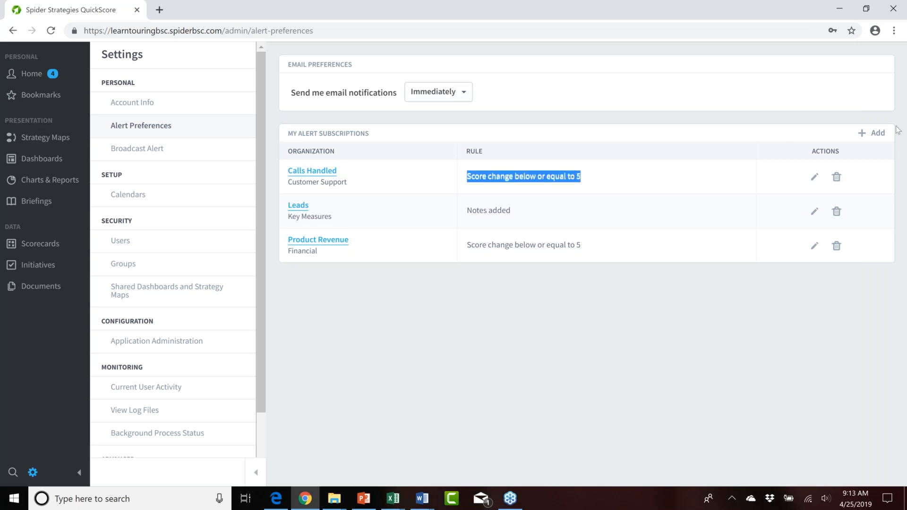
Start a measure value change alert subscription for Average abandonment rate under Helpdesk Calls in the Customer Support scorecard
click(879, 136)
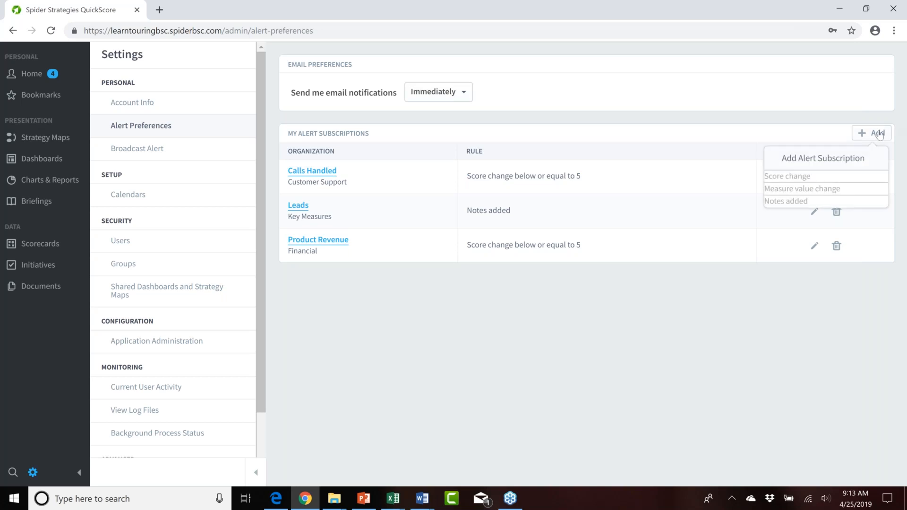
click(812, 189)
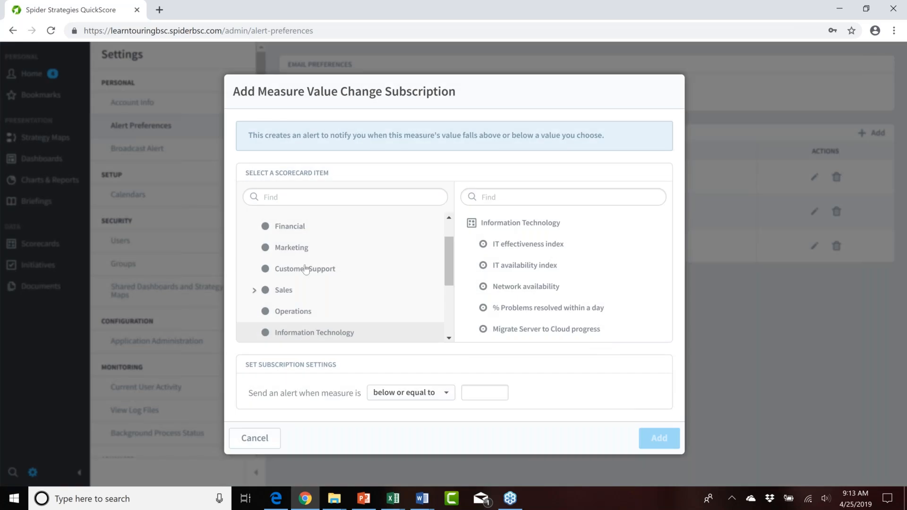
click(306, 268)
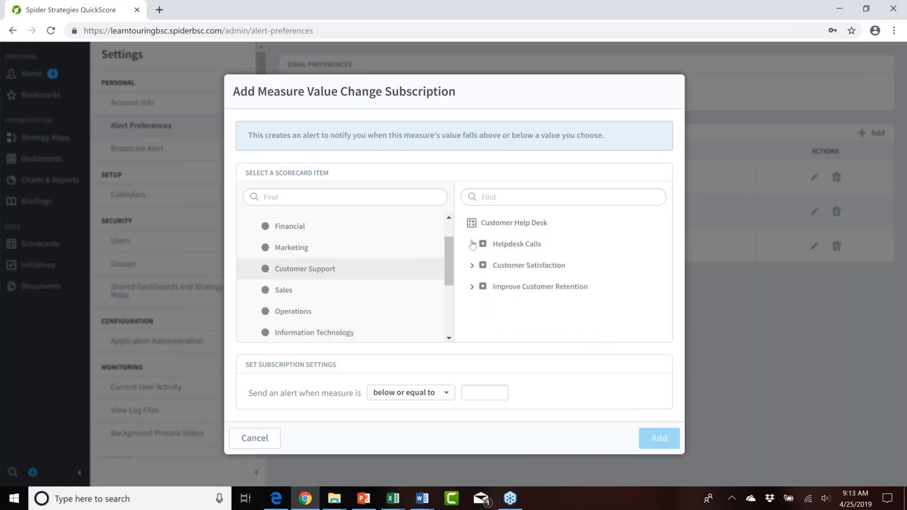
click(472, 244)
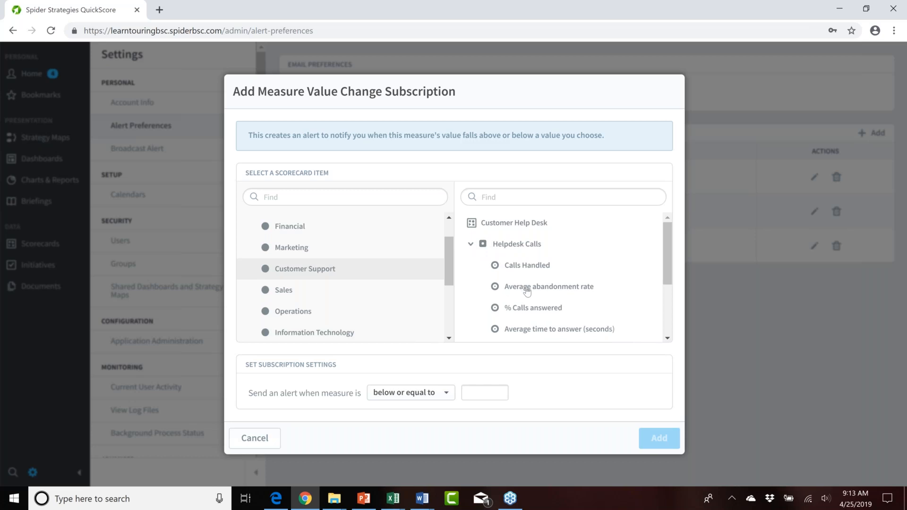
click(527, 290)
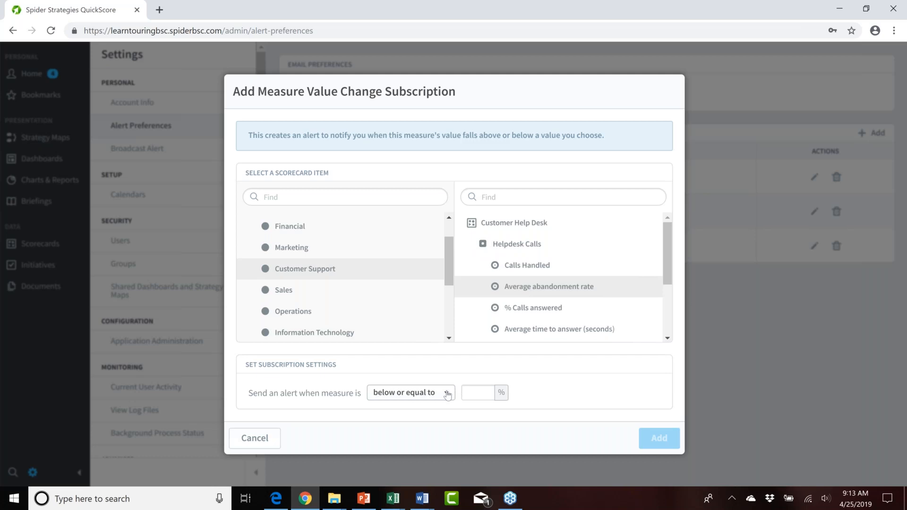
Set the alert condition to a measure value above or equal to 7% and add the subscription
click(447, 395)
click(447, 395)
click(471, 390)
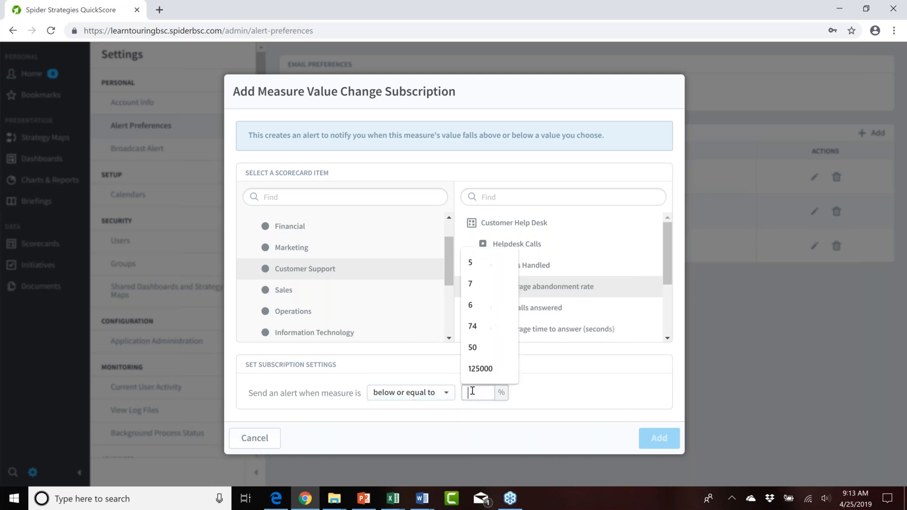
key(Up)
key(Up)
key(Up)
key(Up)
key(Up)
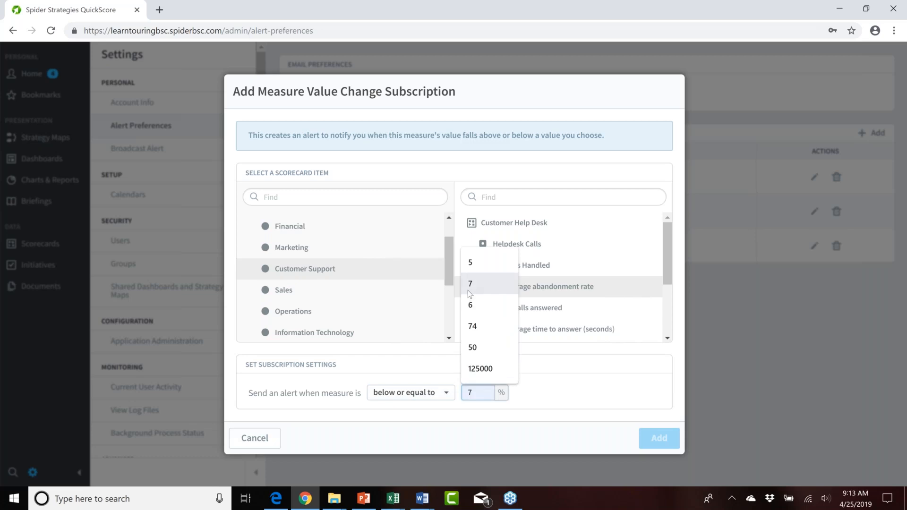
key(Return)
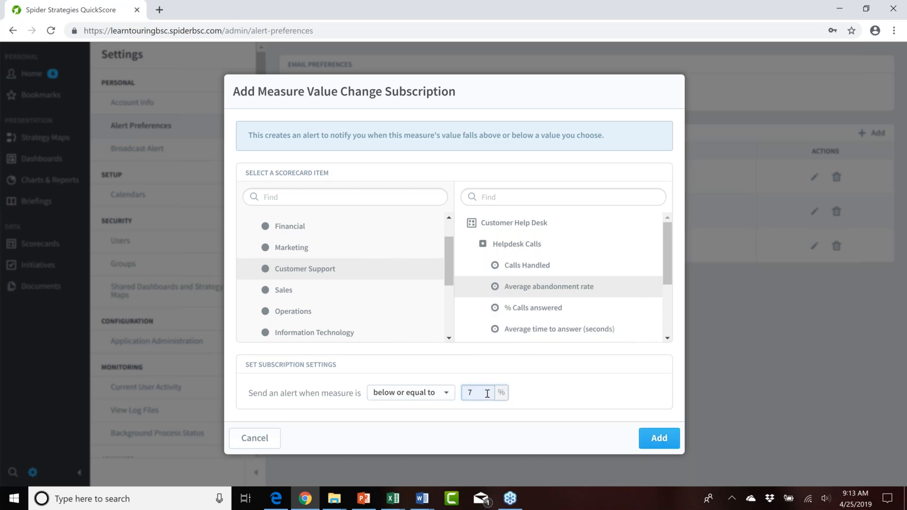
click(443, 397)
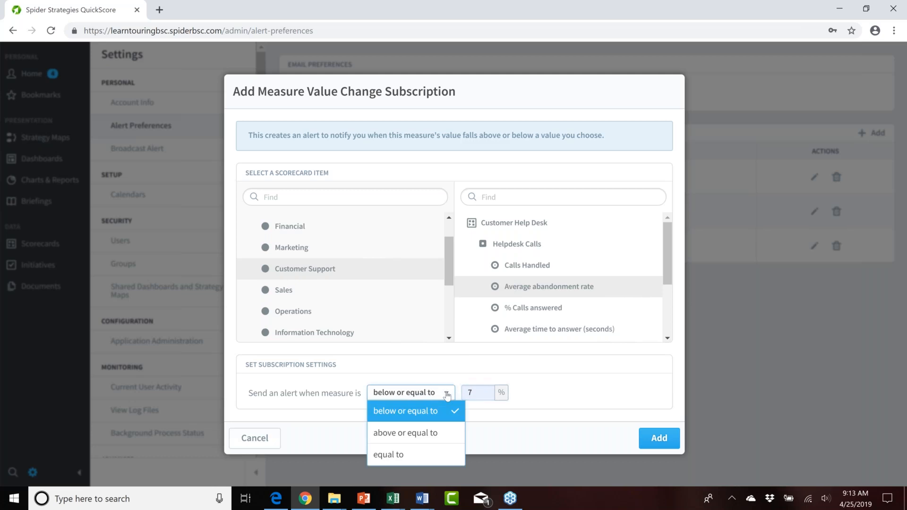
click(423, 435)
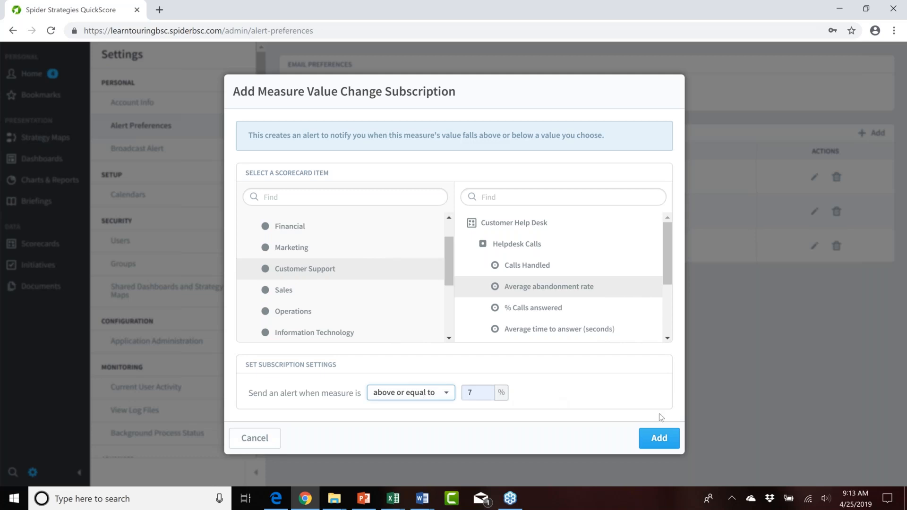
click(666, 436)
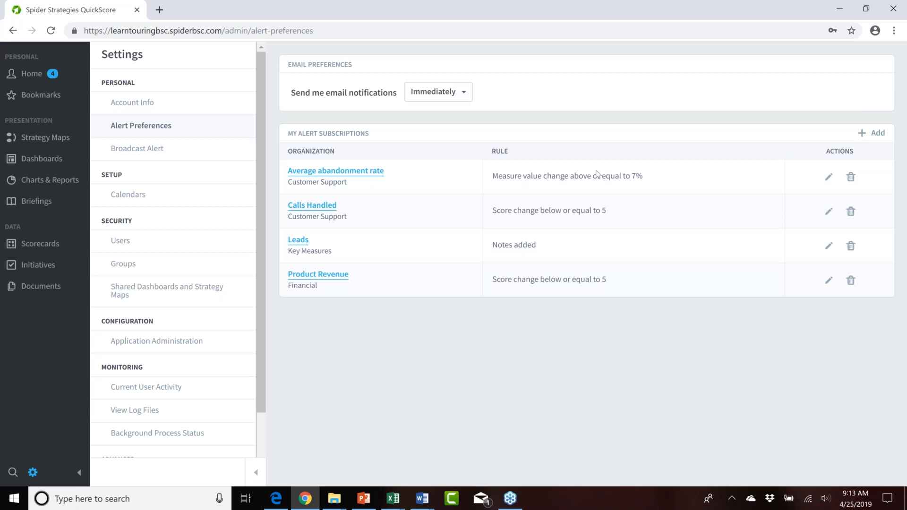
Add a notes-added alert subscription for the % Calls answered measure under Helpdesk Calls in the Customer Support scorecard
drag(643, 180, 484, 189)
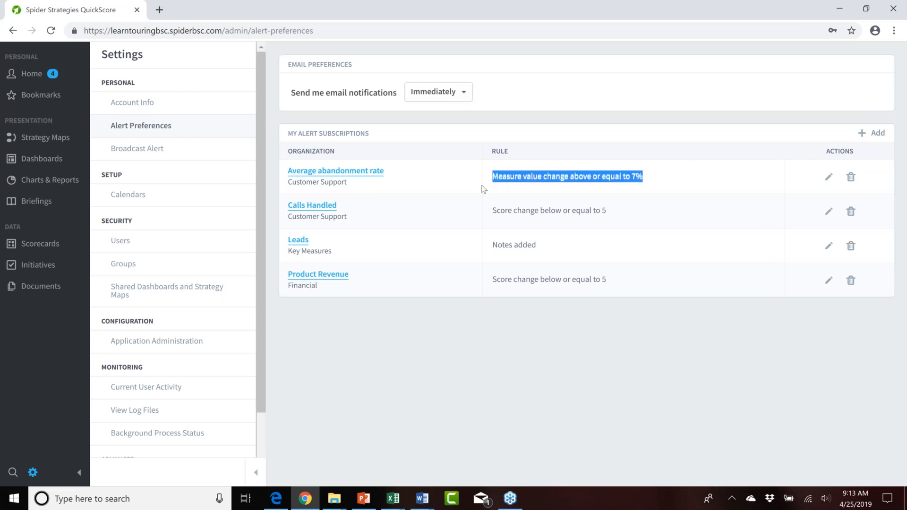
click(878, 133)
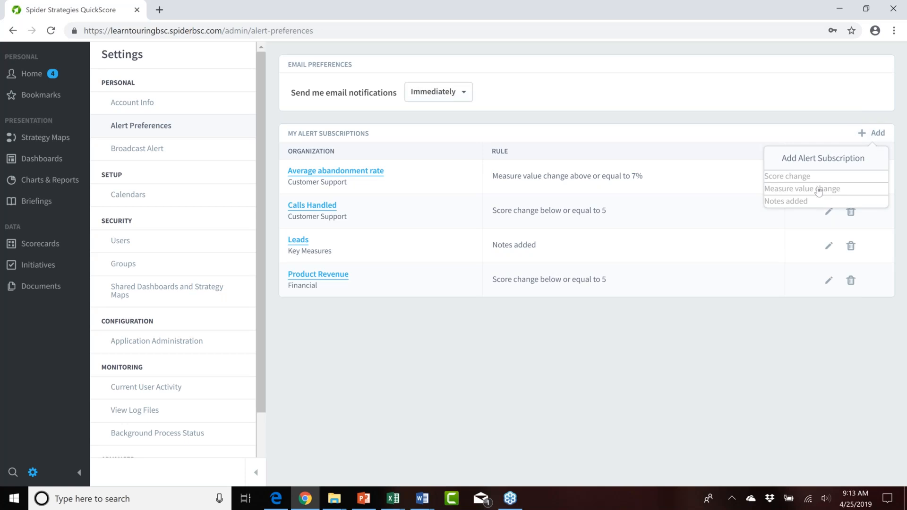
click(786, 201)
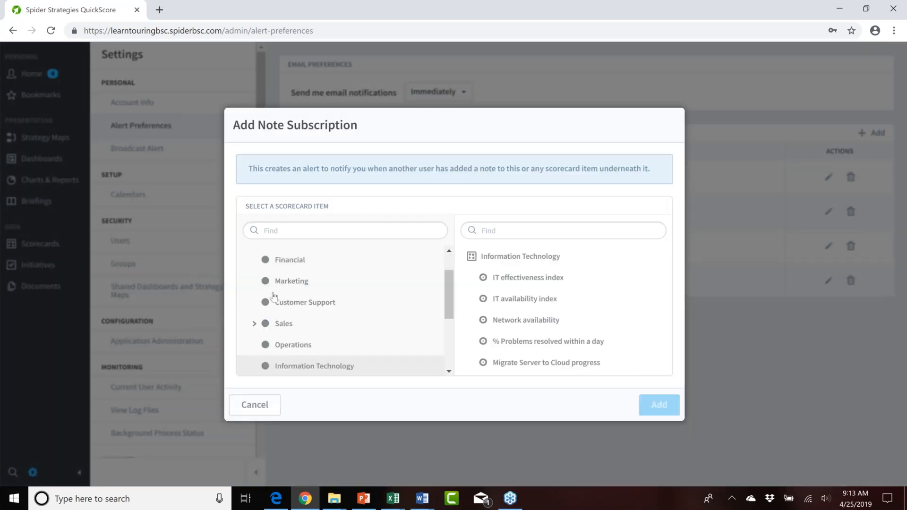
click(293, 305)
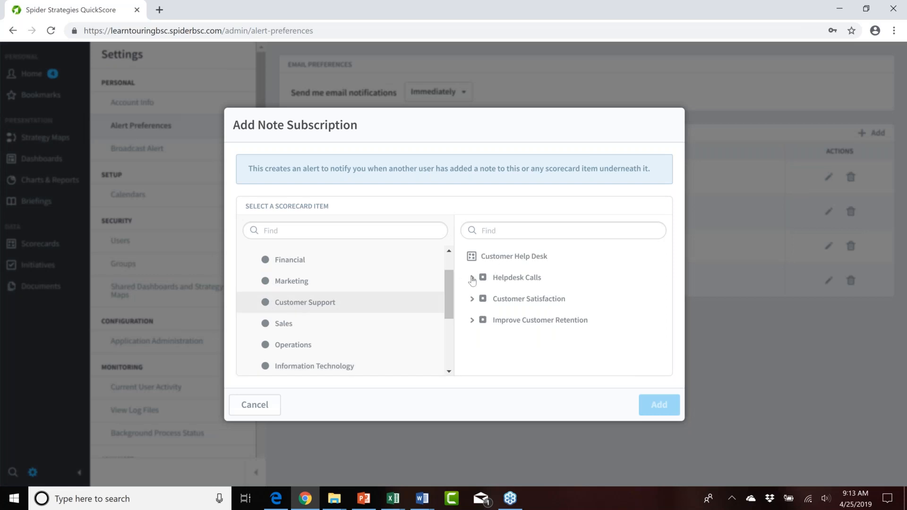
click(471, 278)
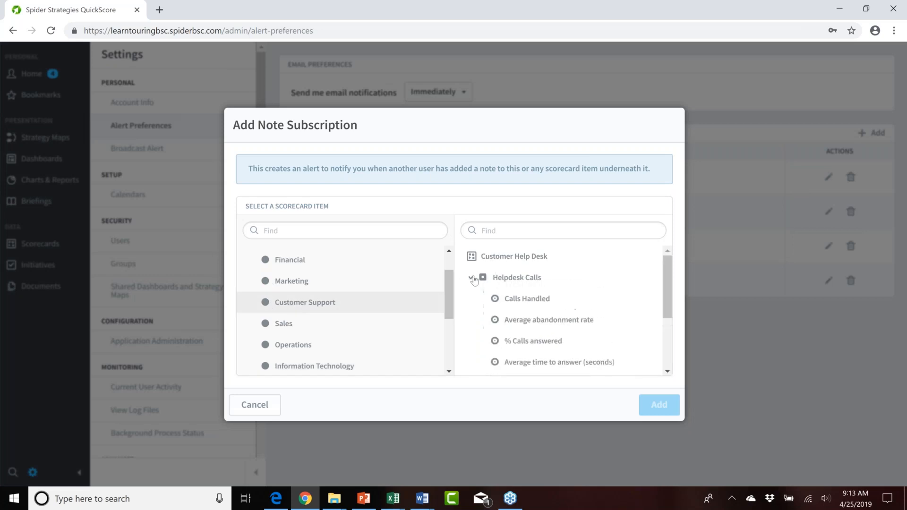
click(540, 346)
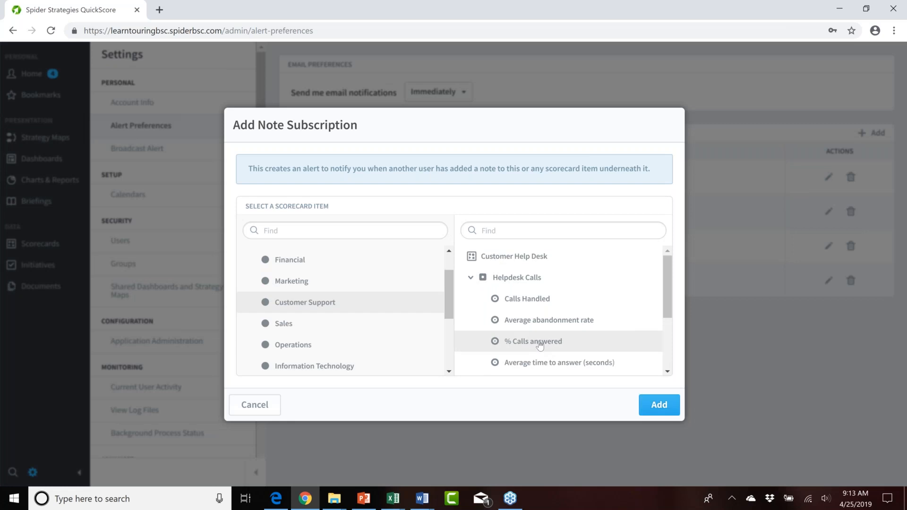
click(661, 407)
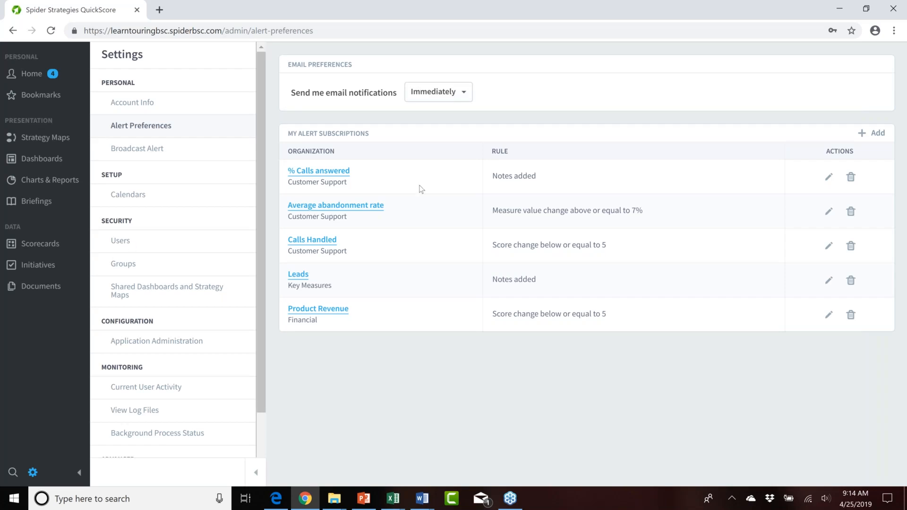
Set the Average abandonment rate alert threshold to 12% and delete the Calls Handled alert subscription
click(830, 213)
click(471, 392)
drag(471, 392, 467, 392)
text(12)
click(657, 439)
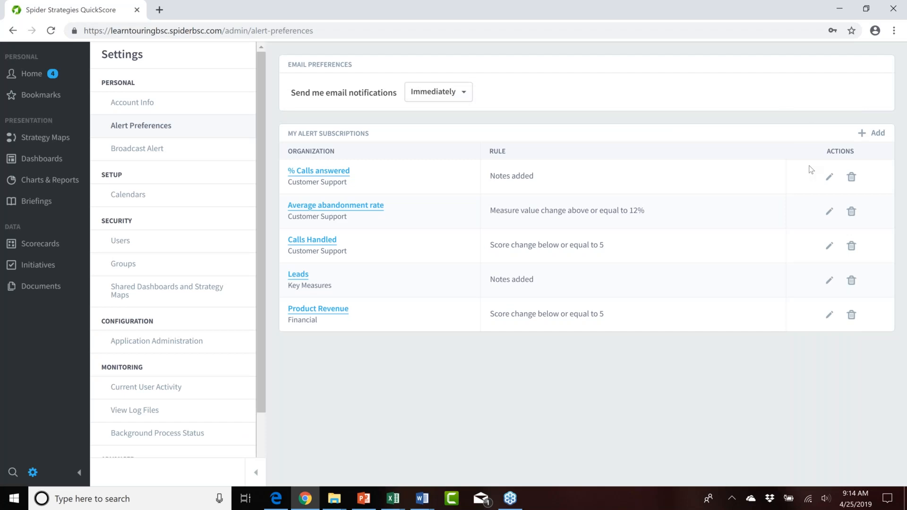
click(852, 247)
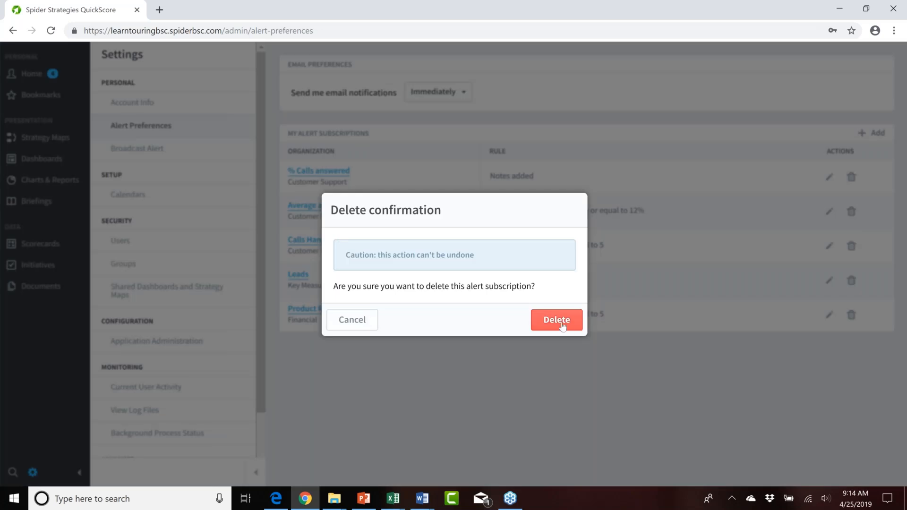
click(561, 322)
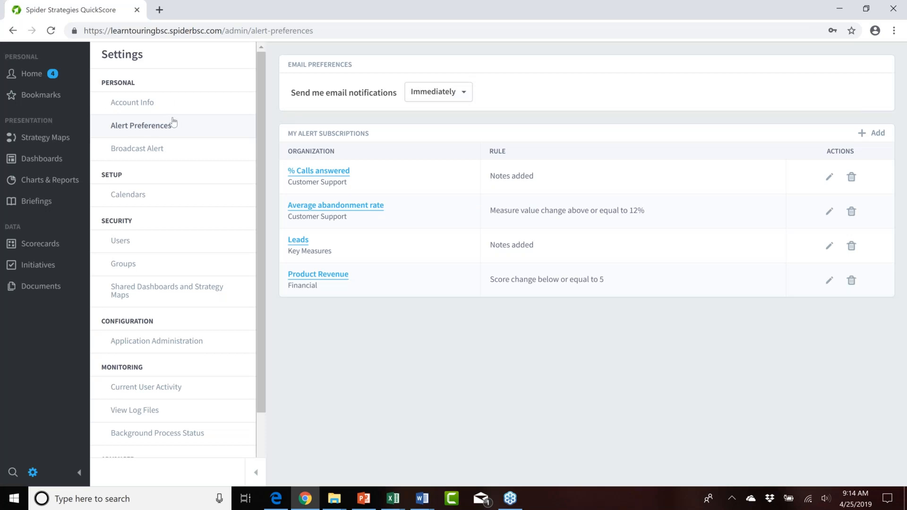
Compose a broadcast alert reading "Your message here" addressed to one individual user and Everyone
click(144, 154)
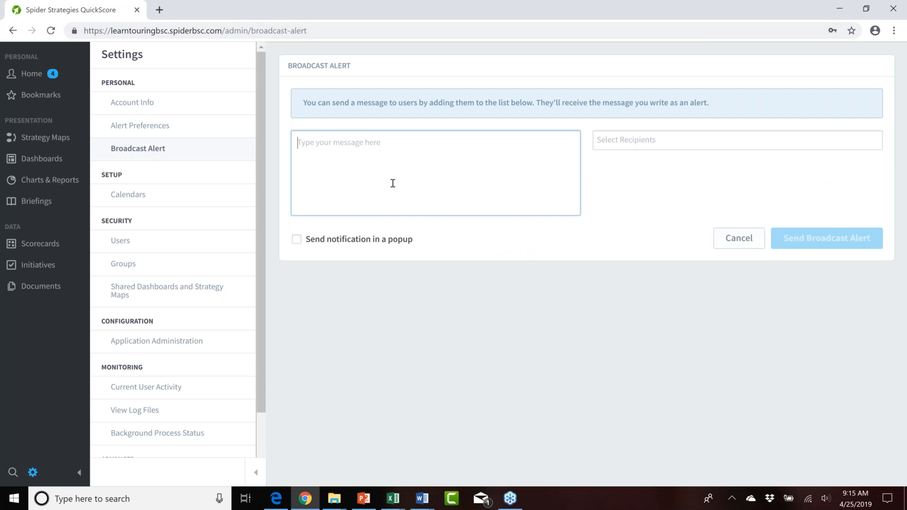
text(Your message here)
click(626, 141)
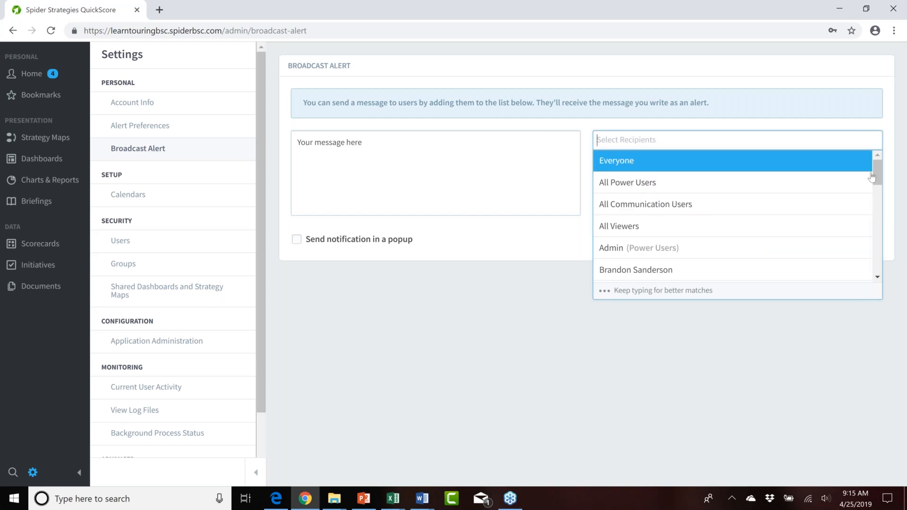
drag(878, 169, 877, 250)
click(691, 222)
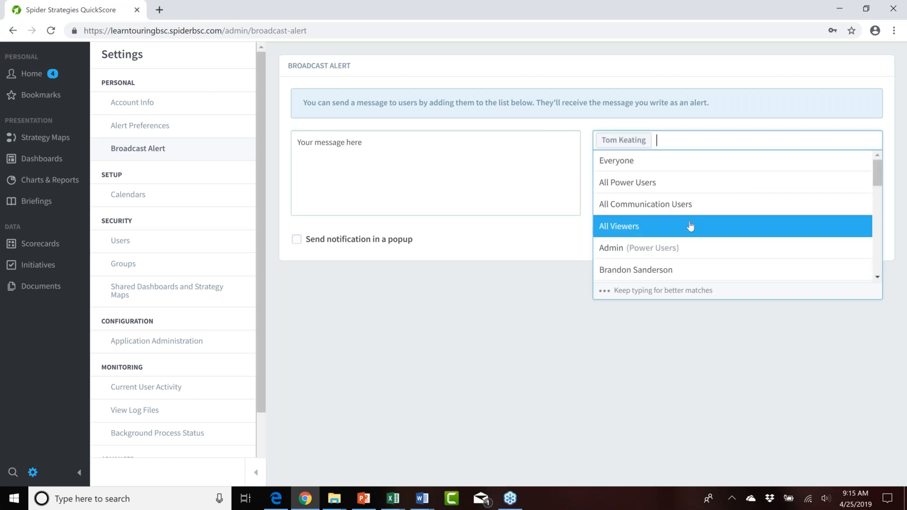
click(646, 163)
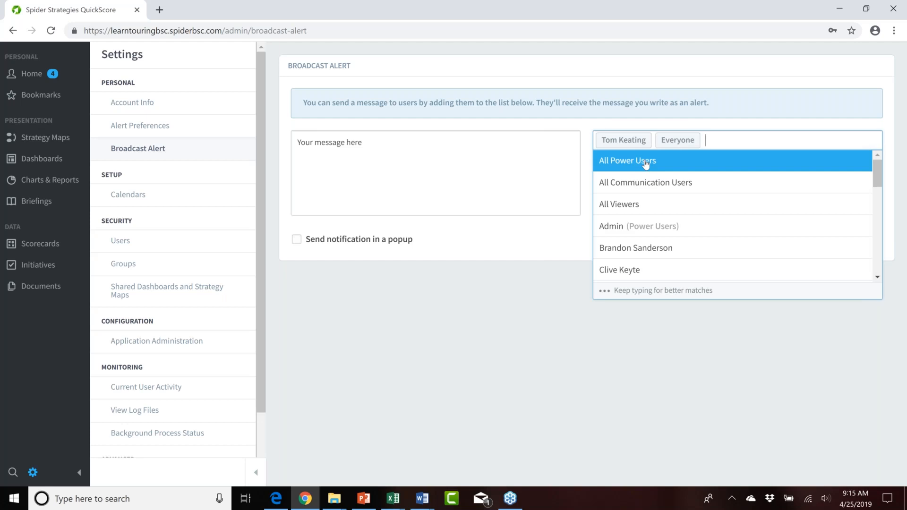
click(731, 140)
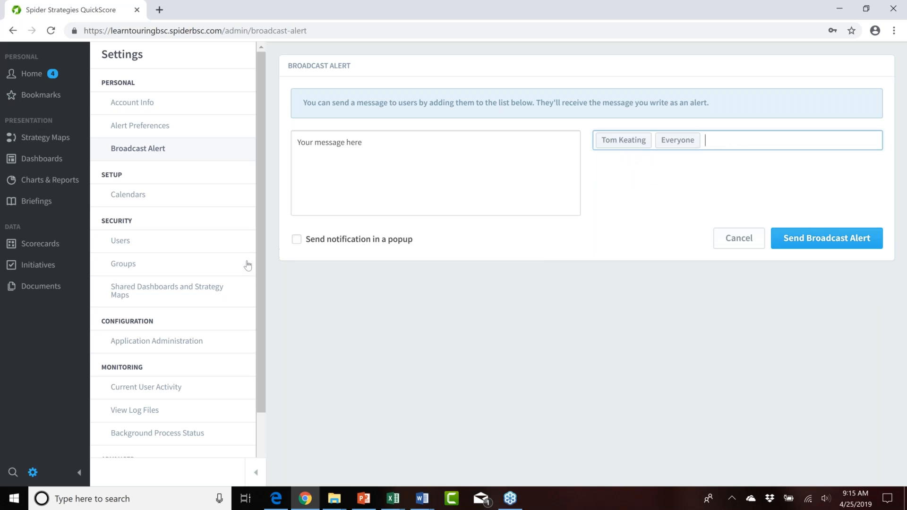
Send the broadcast alert with the popup notification turned off and view the new alerts on the Home page
click(298, 242)
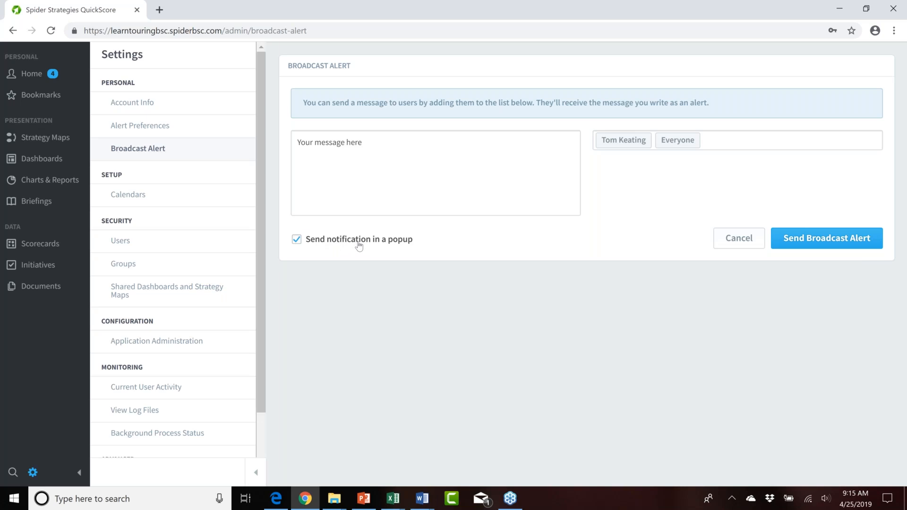
click(294, 238)
click(818, 243)
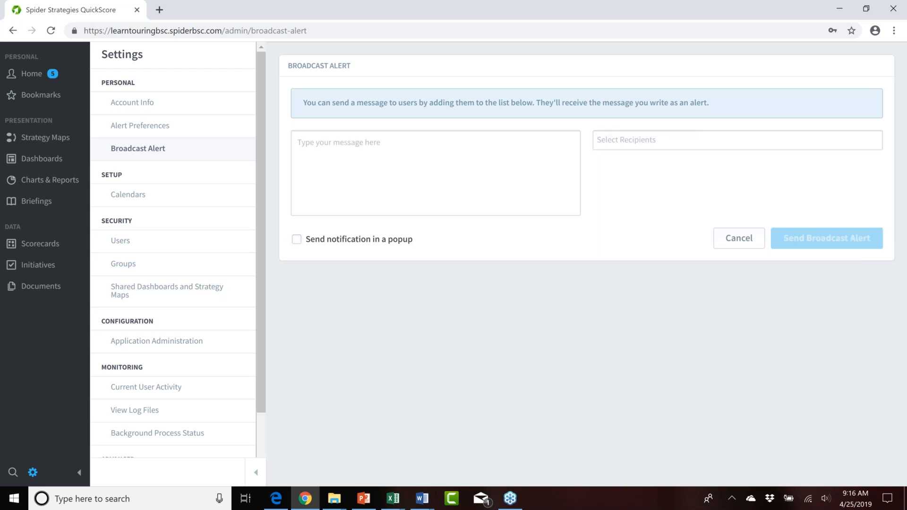
click(33, 77)
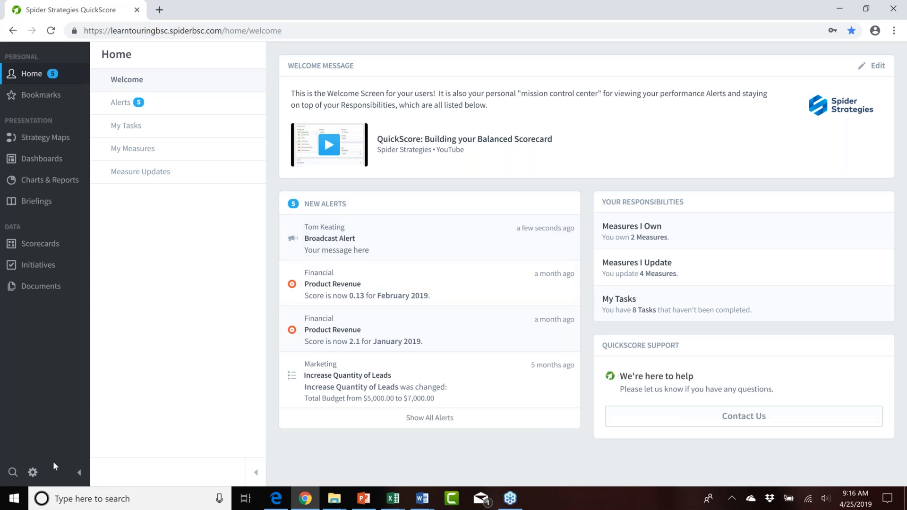
Go to the calendar settings and examine the full list of periods in the Monthly calendar
click(33, 473)
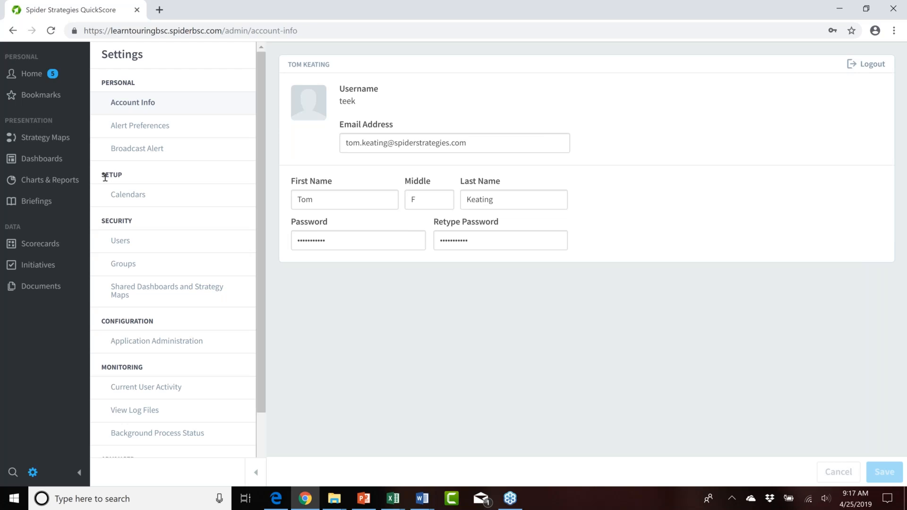
click(129, 201)
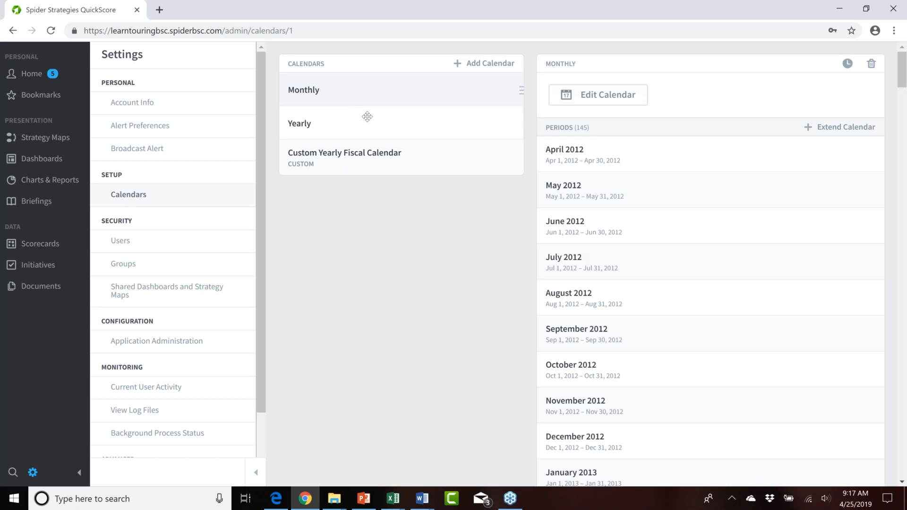
scroll(672, 154, down, 4)
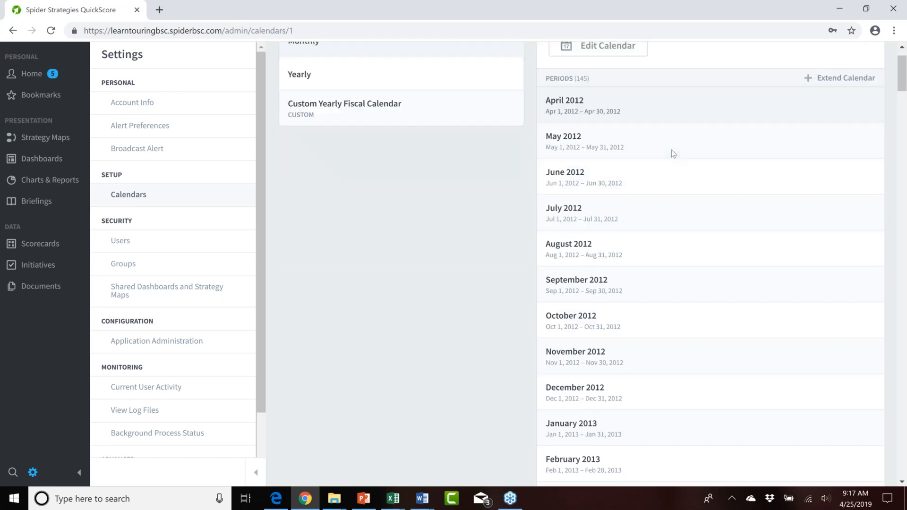
scroll(671, 152, up, 2)
scroll(669, 152, down, 3)
scroll(667, 154, down, 20)
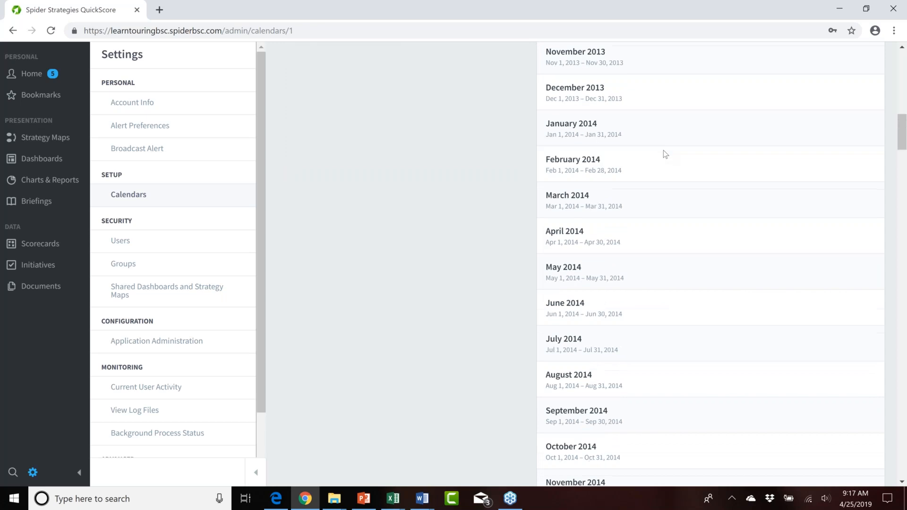
scroll(662, 155, up, 1)
scroll(663, 154, up, 20)
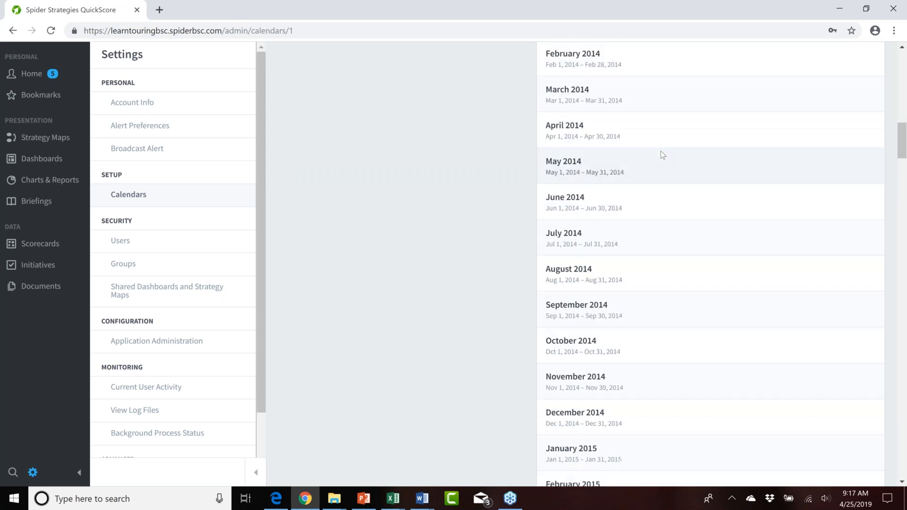
scroll(663, 155, down, 20)
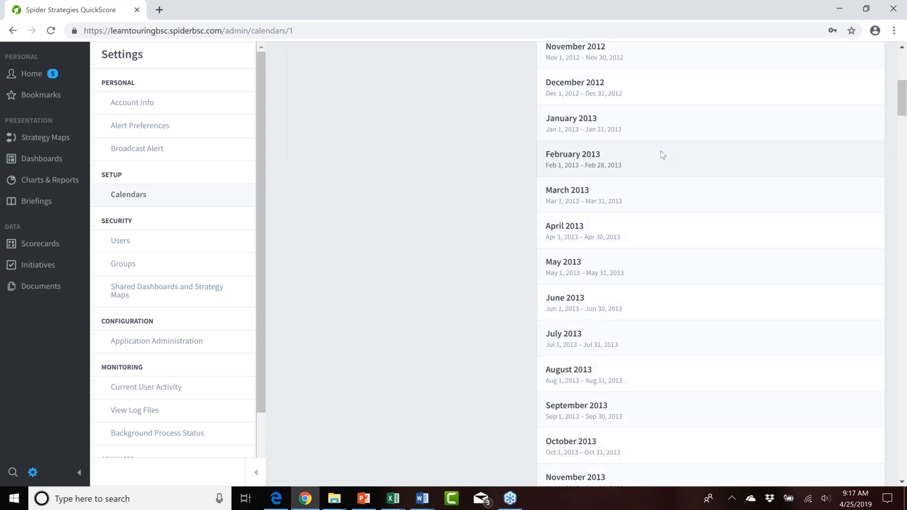
scroll(663, 155, down, 11)
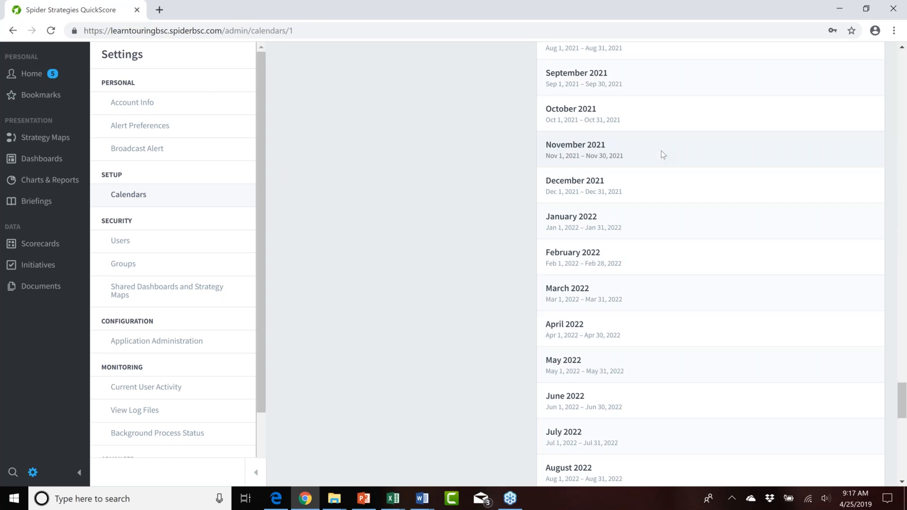
scroll(663, 154, down, 14)
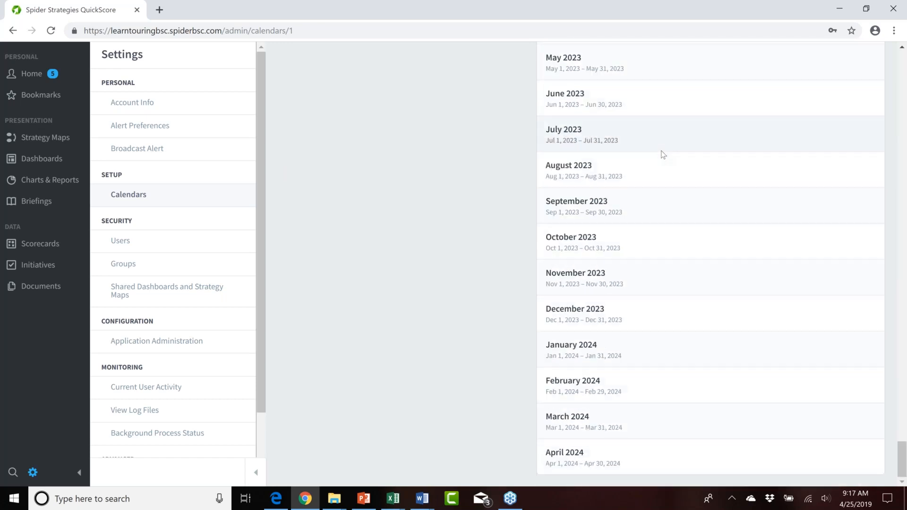
scroll(663, 154, up, 20)
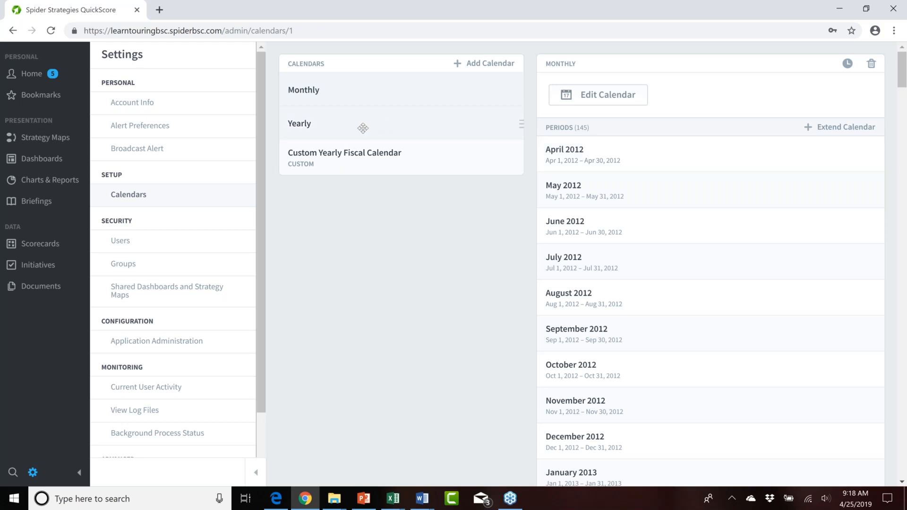
Examine the periods defined in the Yearly calendar and in the Custom Yearly Fiscal Calendar
click(363, 128)
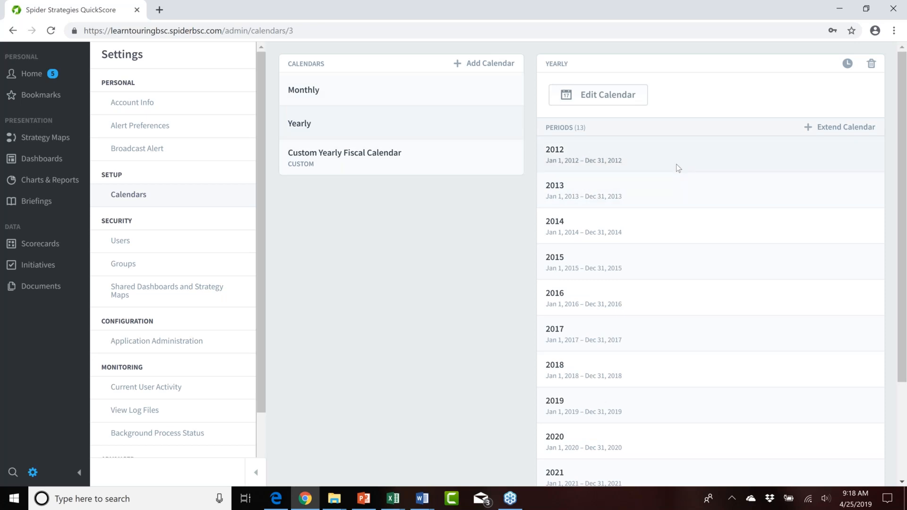
scroll(679, 168, down, 3)
scroll(678, 168, up, 2)
scroll(678, 169, down, 2)
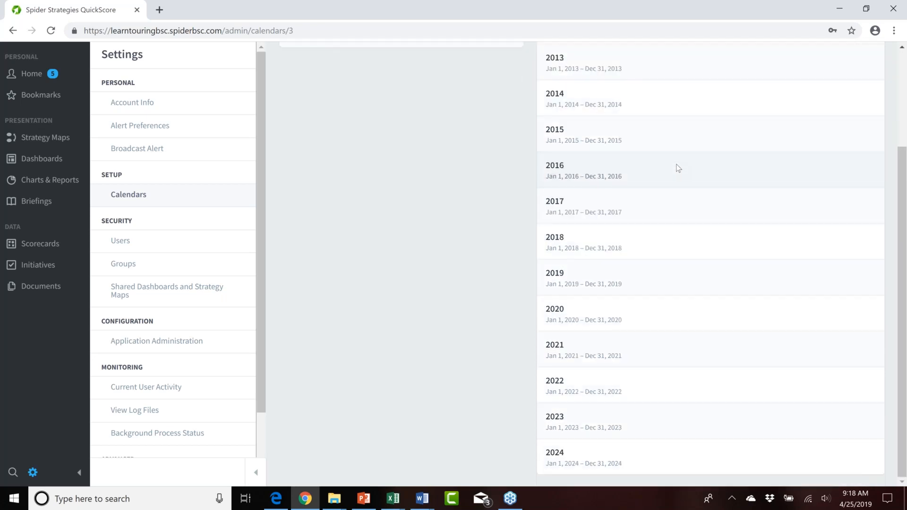
scroll(679, 168, up, 3)
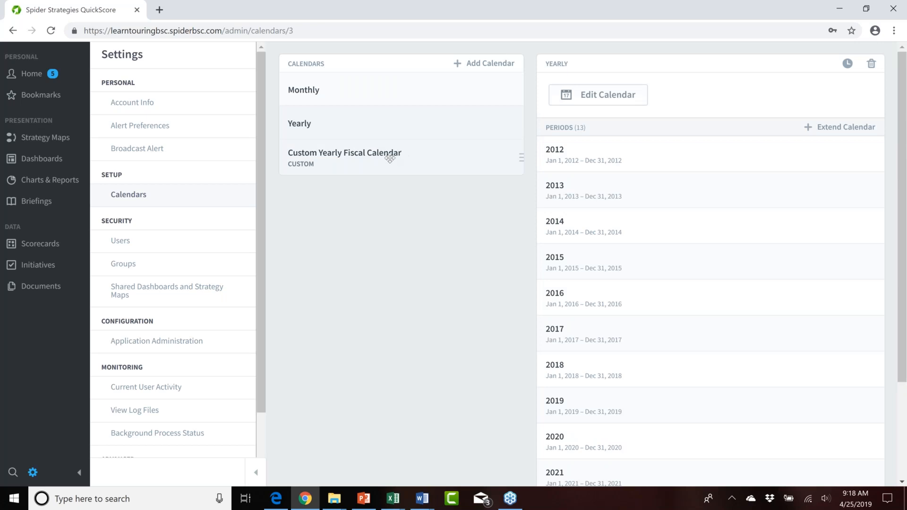
click(427, 152)
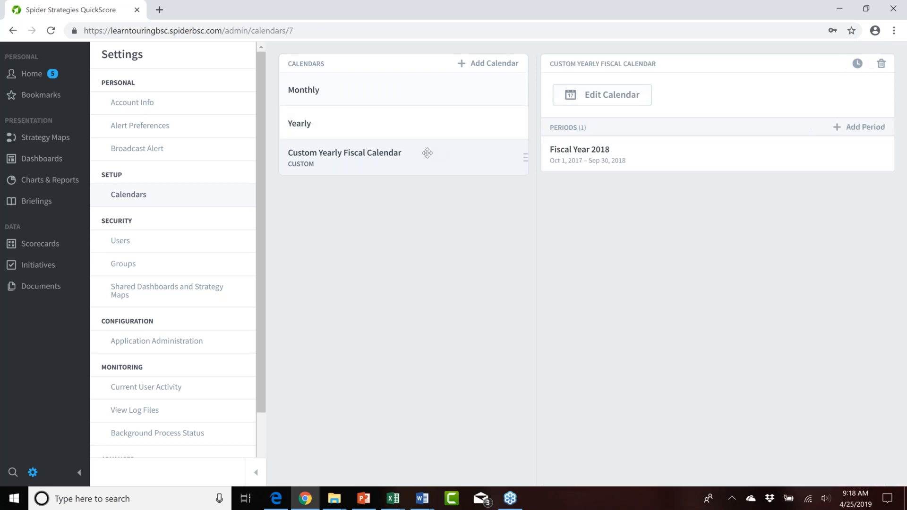
mouse_move(626, 156)
Open the Information Technology scorecard and examine the Custom Yearly Fiscal Calendar periods offered in its reporting period selector
click(42, 244)
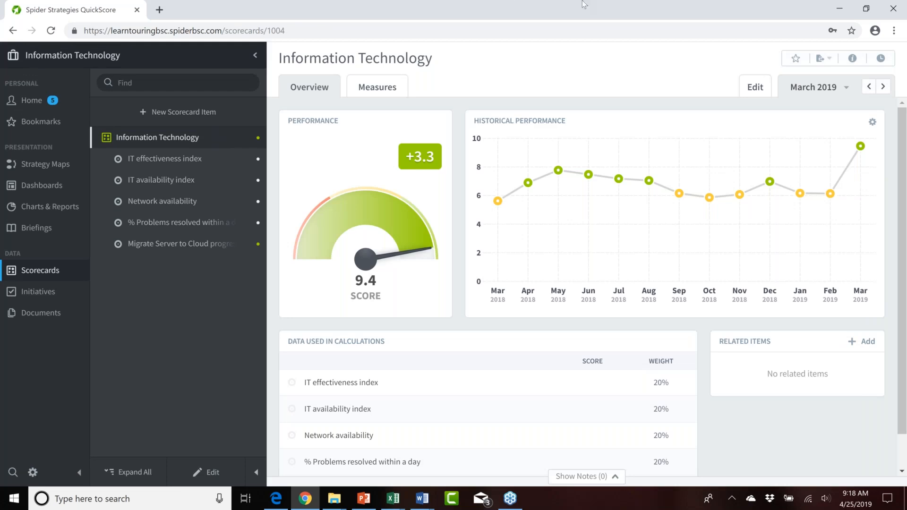
click(845, 91)
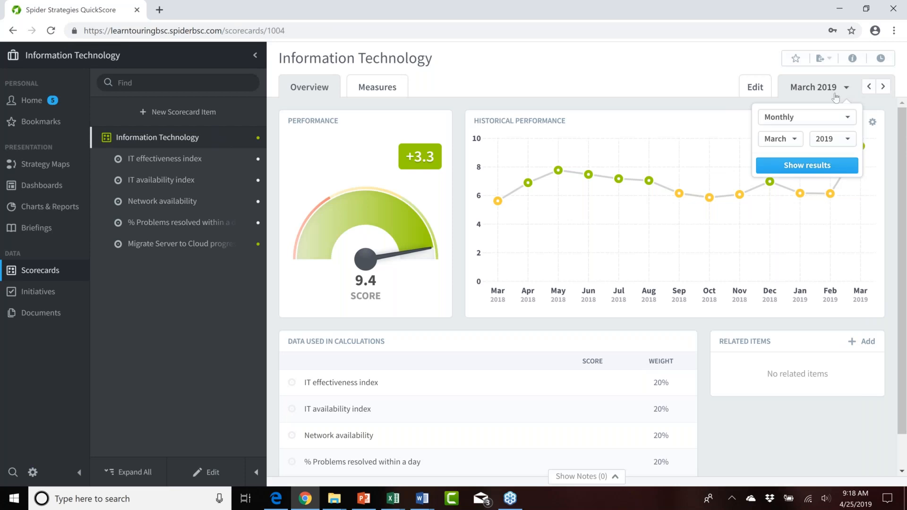
click(847, 119)
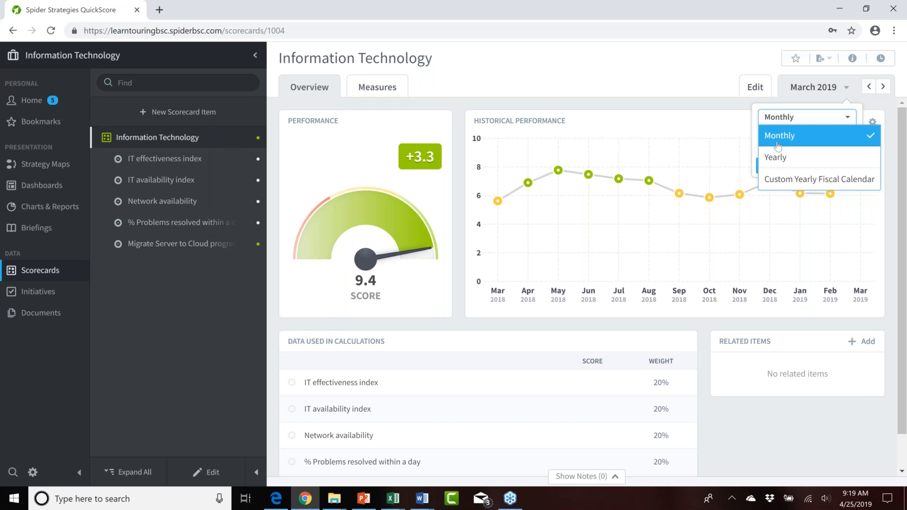
click(799, 179)
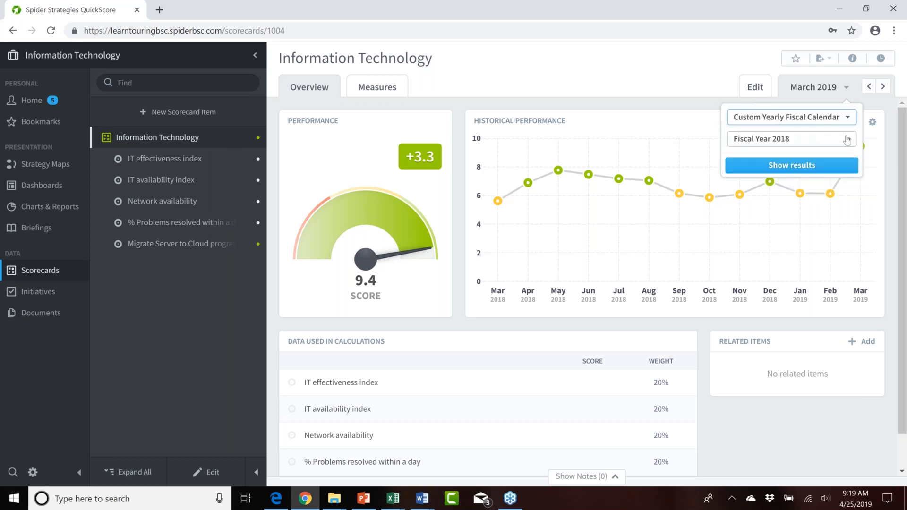
click(847, 139)
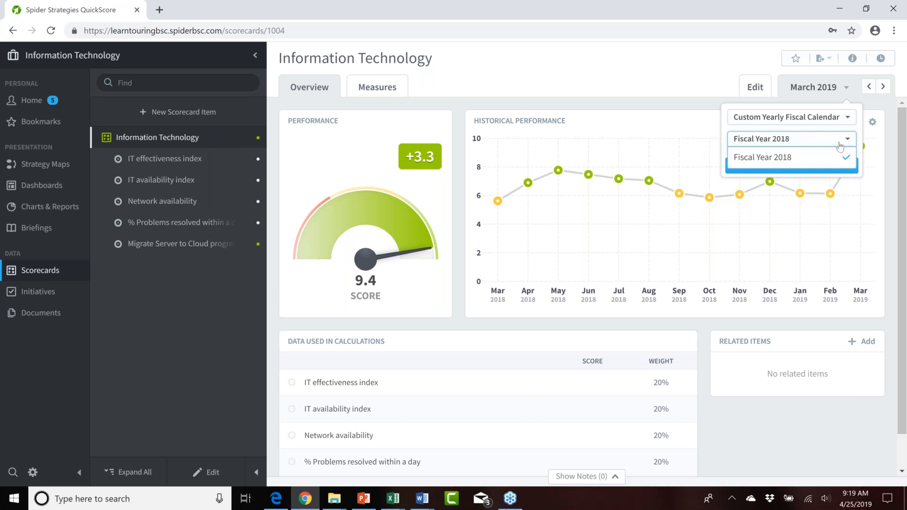
click(842, 144)
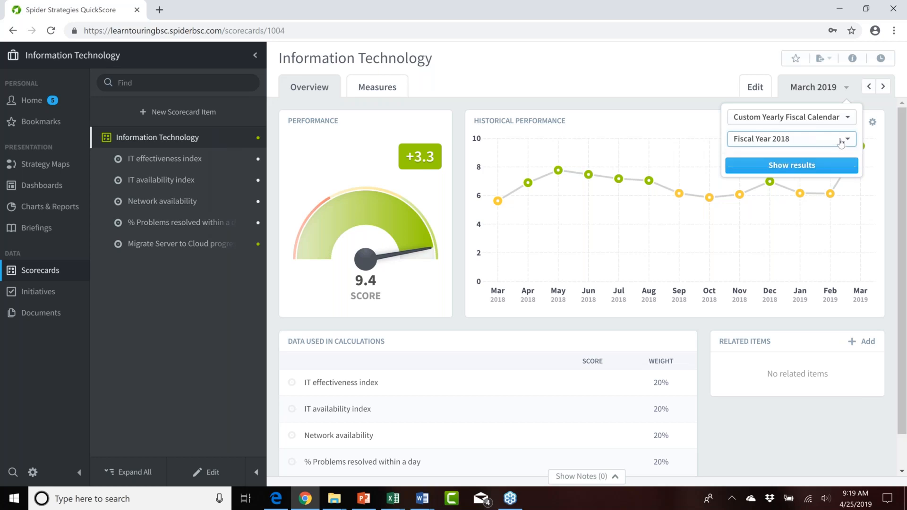
Switch the scorecard's period selector to the Yearly calendar and examine the years it offers
click(832, 117)
click(770, 157)
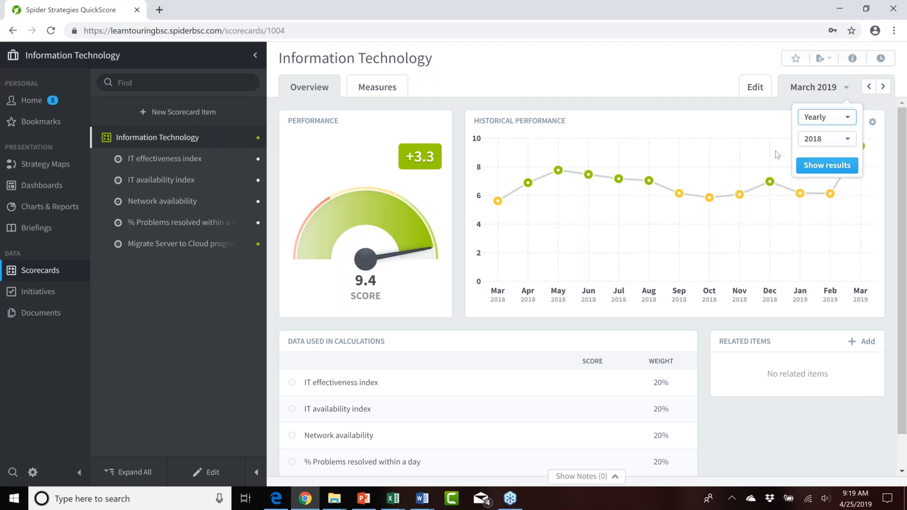
click(840, 138)
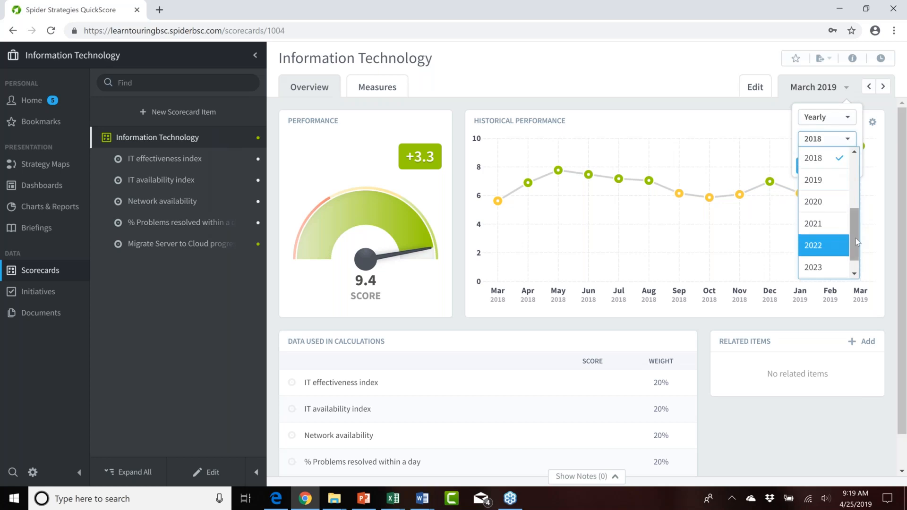
drag(855, 243, 855, 176)
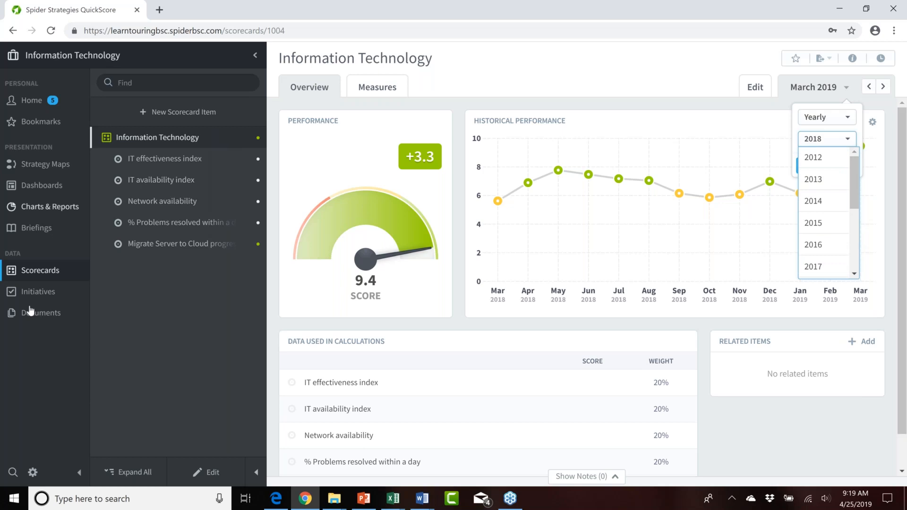
Add a standard Quarterly calendar in the calendar settings and place it between Monthly and Yearly
click(32, 473)
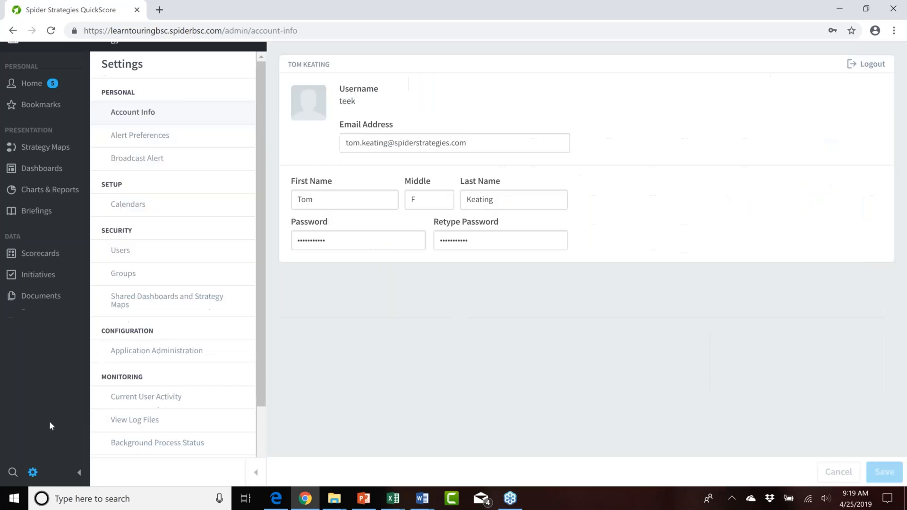
click(134, 201)
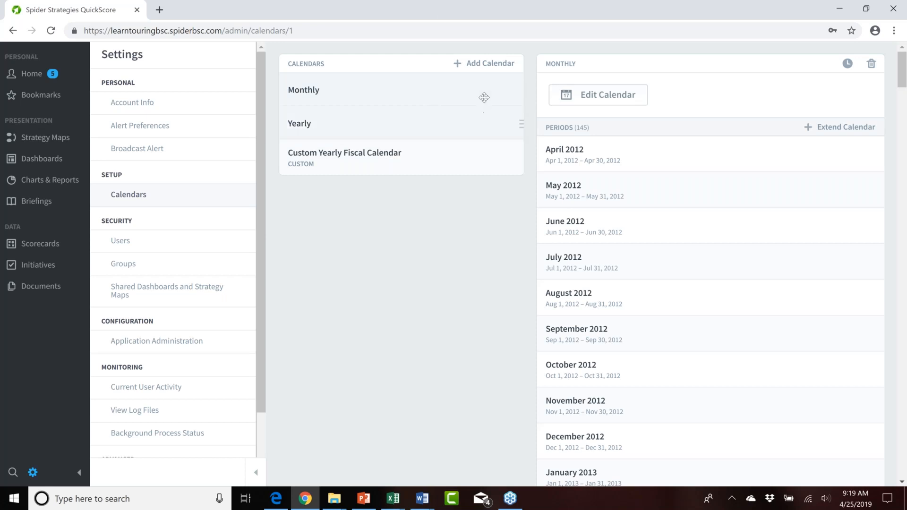
click(484, 64)
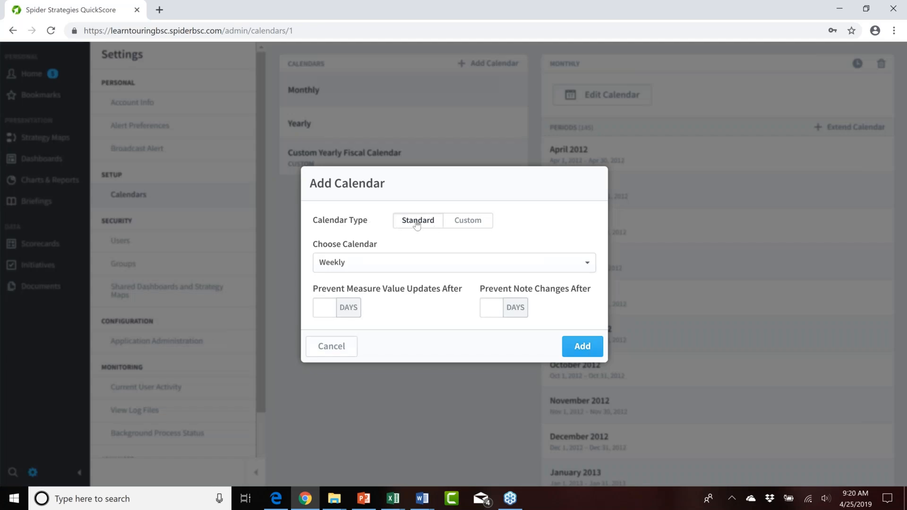
click(466, 222)
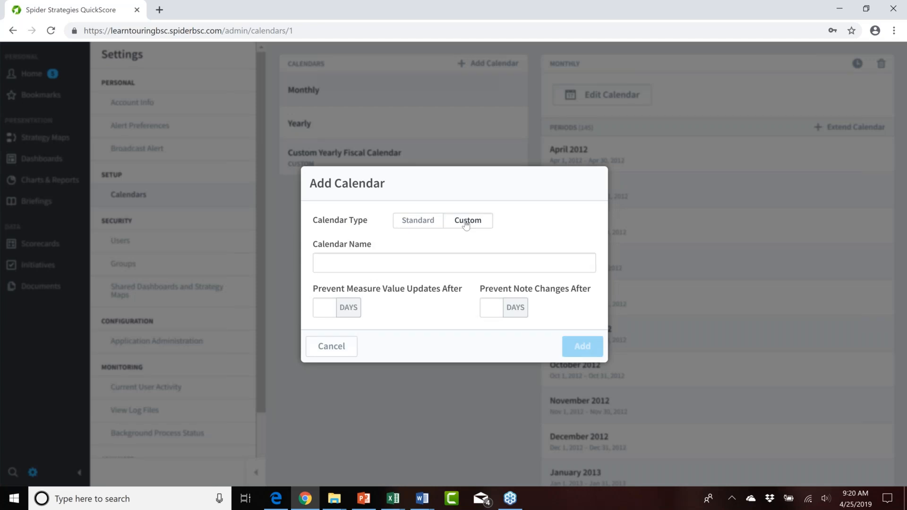
click(409, 223)
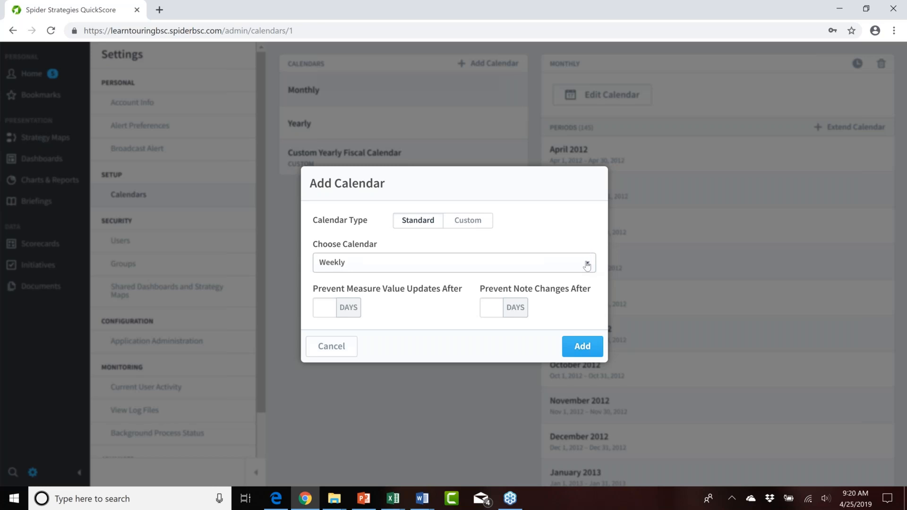
click(587, 265)
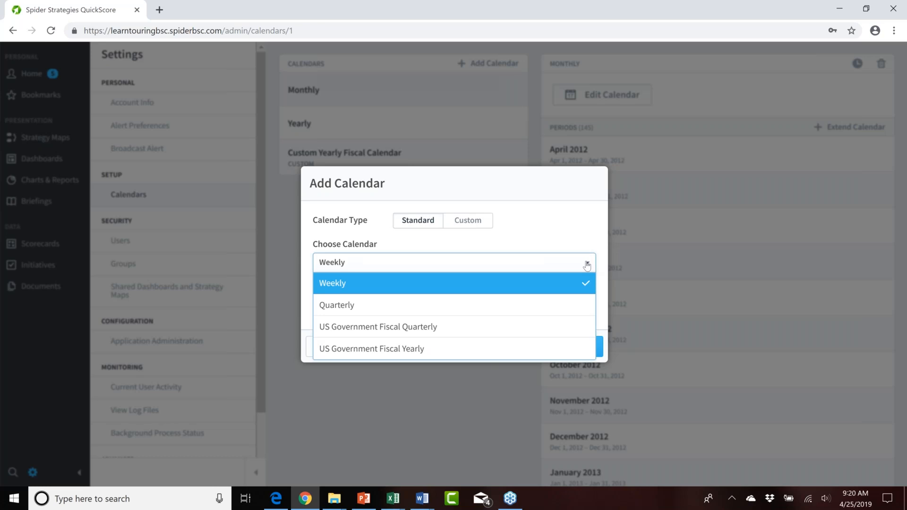
click(373, 310)
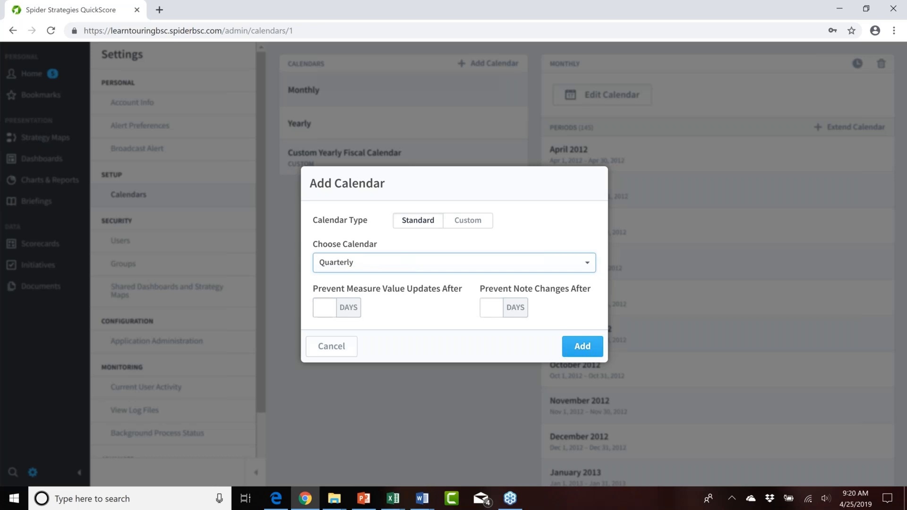
click(578, 349)
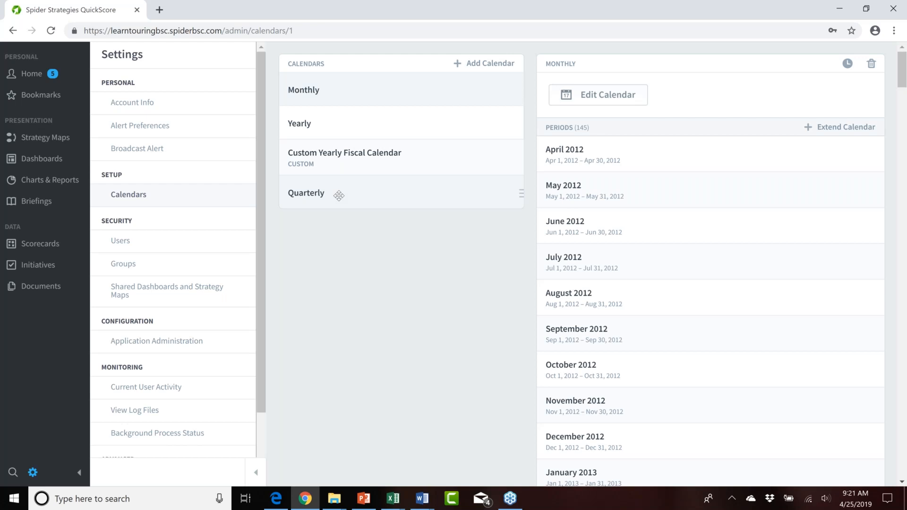
drag(339, 195, 346, 120)
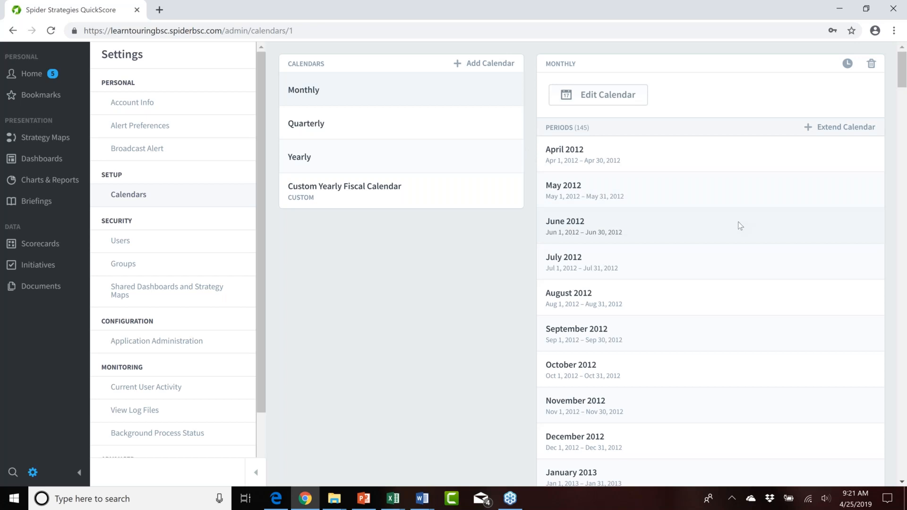
Extend the Quarterly calendar to April 30, 2024 and review its list of periods
click(350, 125)
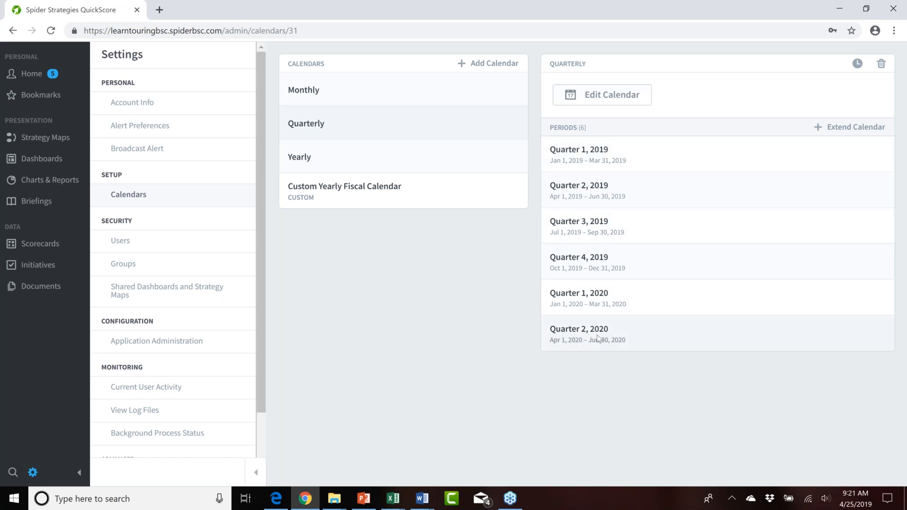
click(846, 129)
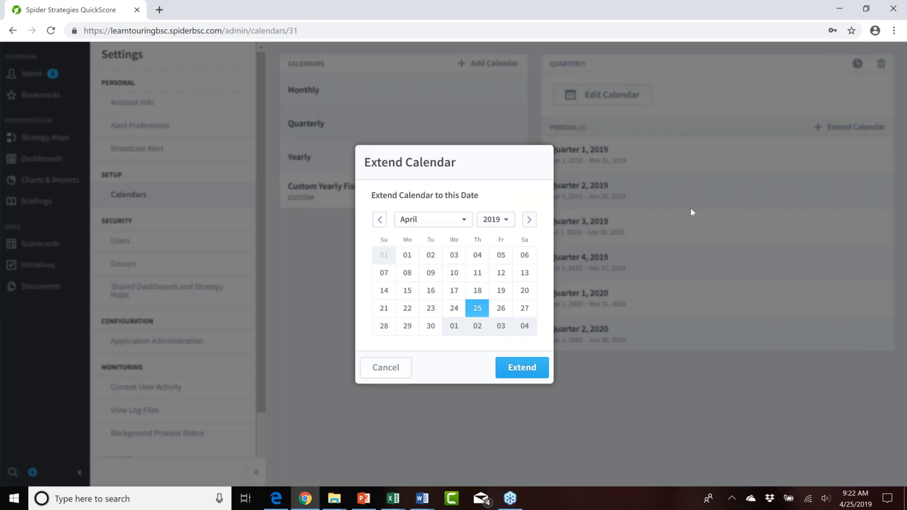
click(507, 221)
click(493, 347)
click(431, 326)
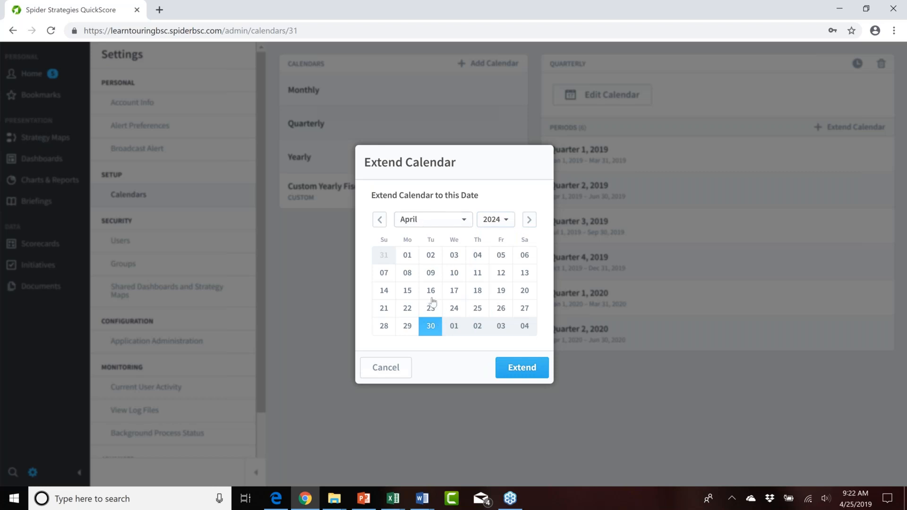
click(522, 368)
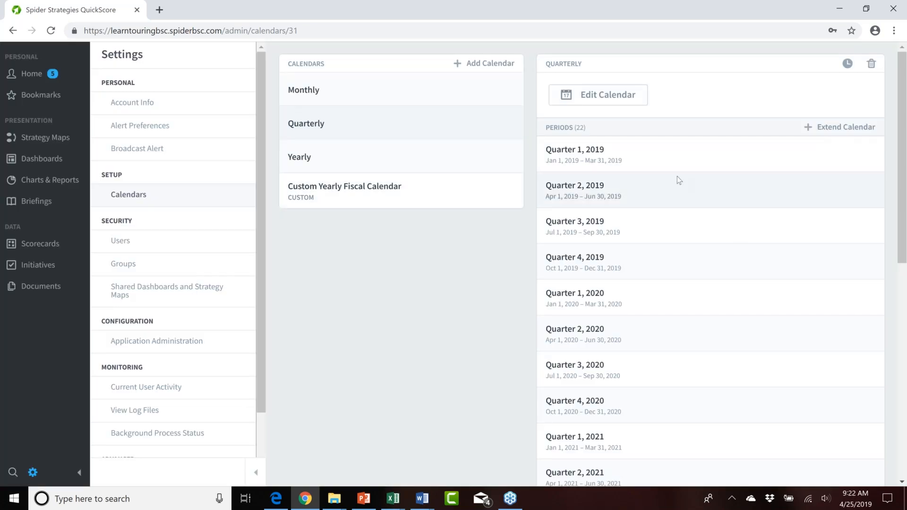
scroll(678, 180, down, 10)
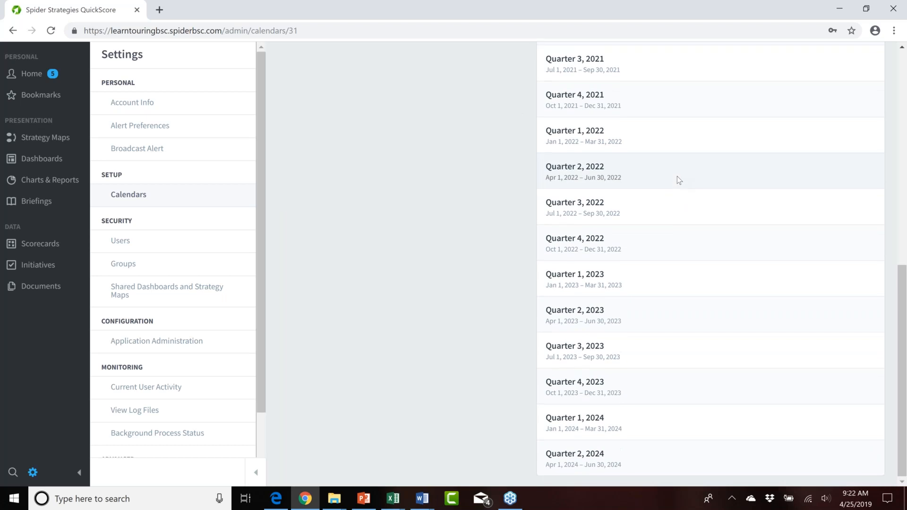
scroll(679, 180, up, 10)
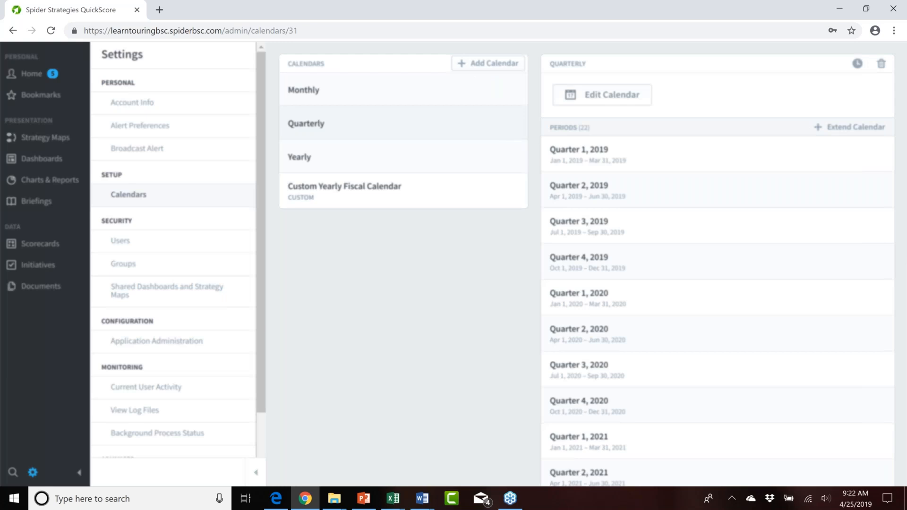
Add a custom calendar named "Fiscal Qtr Calendar"
click(485, 65)
click(466, 220)
click(334, 262)
text(F)
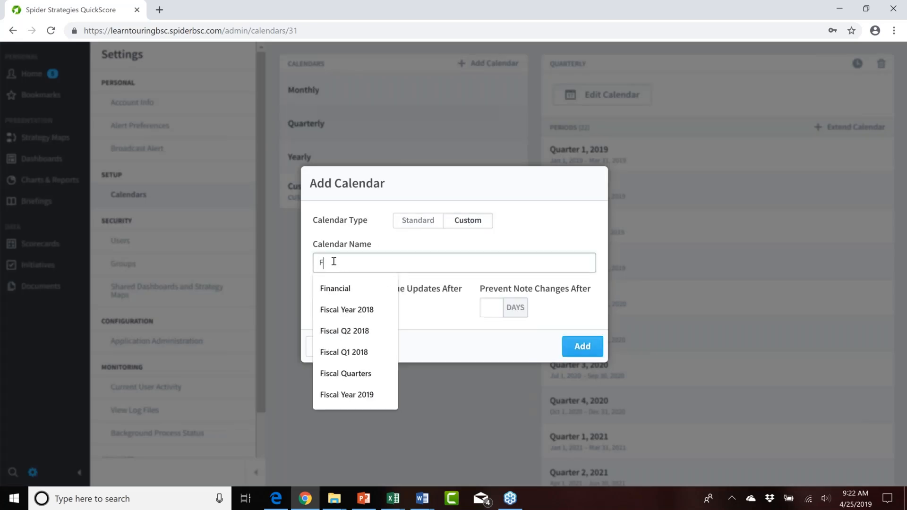
text(iscal Q)
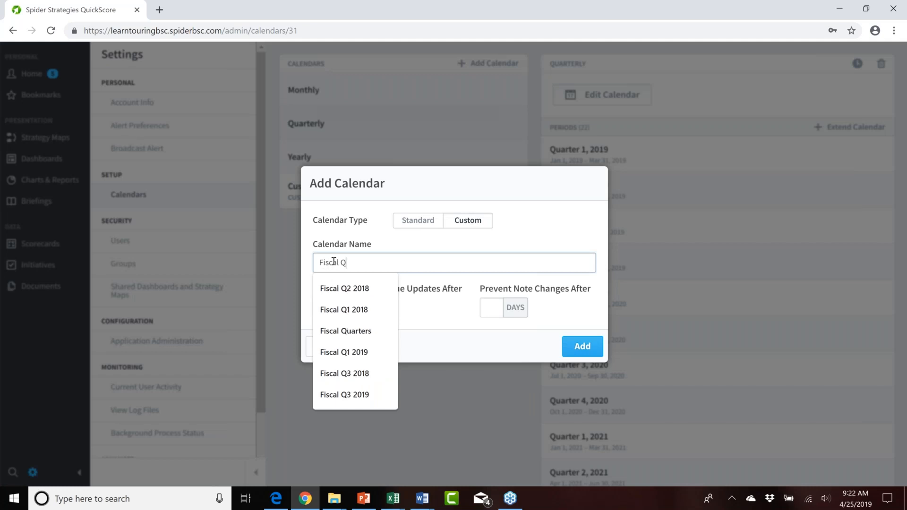
text(tr Calen)
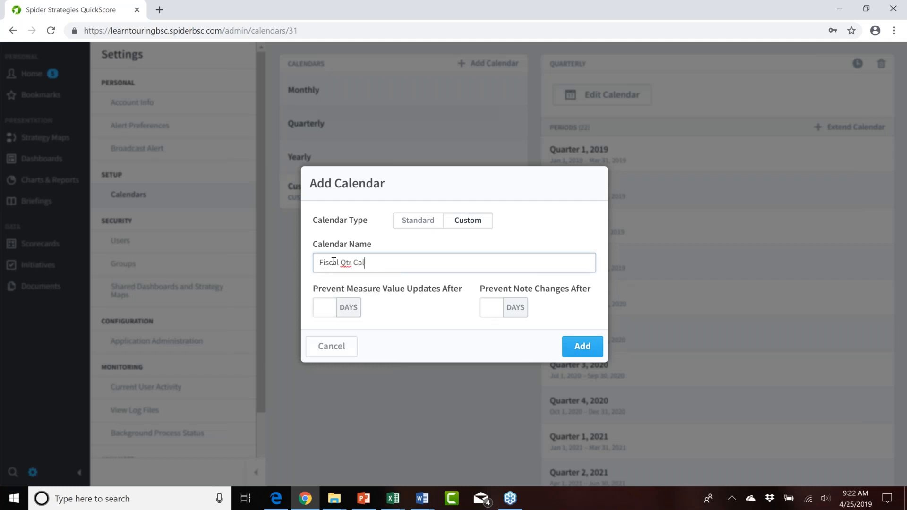
text(dar)
click(581, 347)
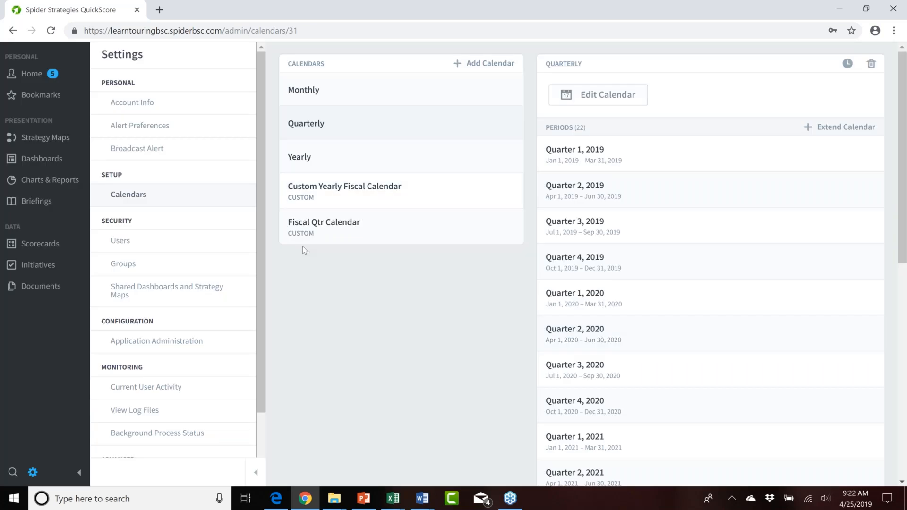
Start a new period titled "Q1 2019" in the Fiscal Qtr Calendar
click(317, 228)
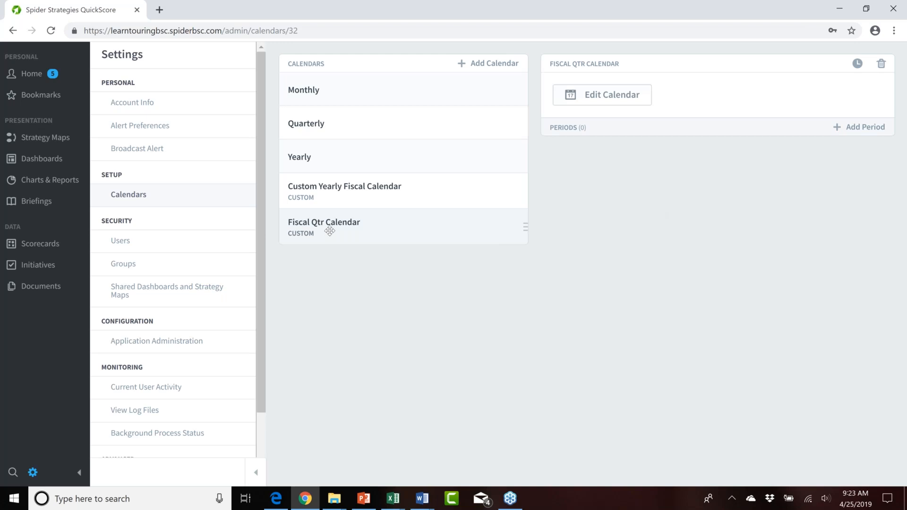
click(866, 127)
text(Q)
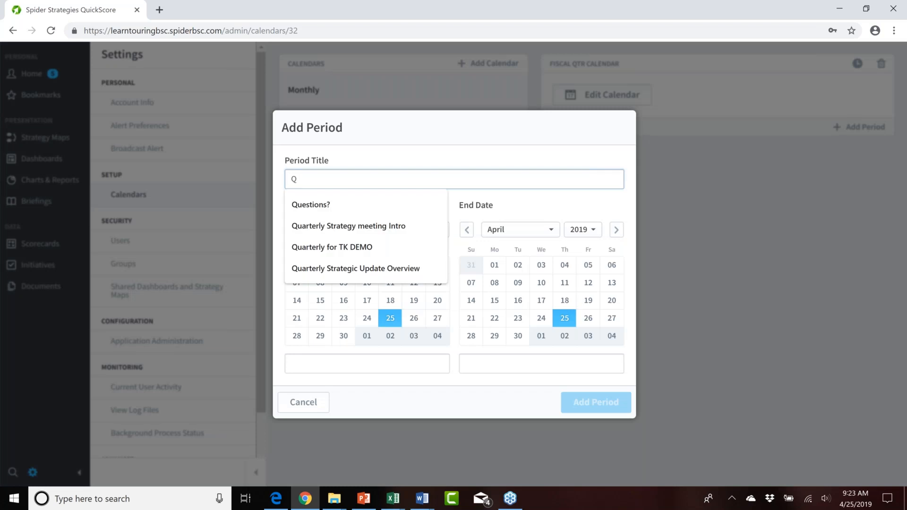
text(1 2)
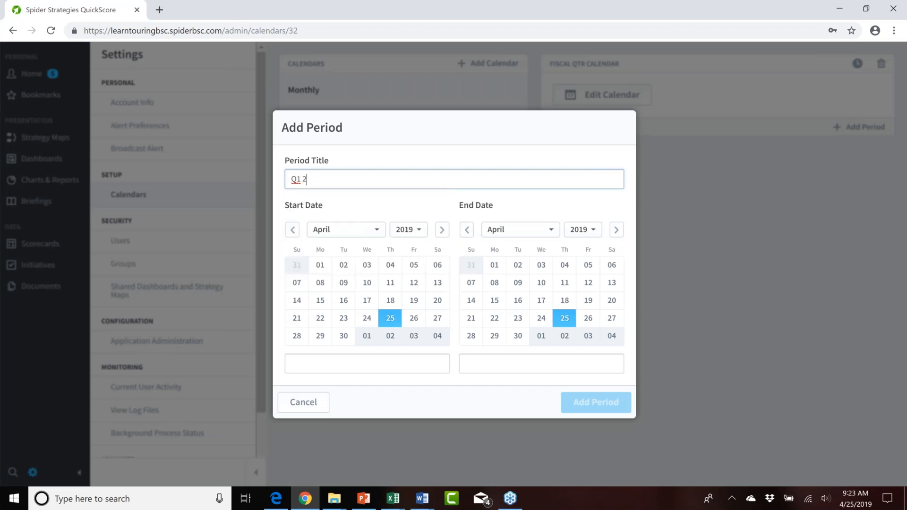
text(019)
Set the start date of the Q1 2019 period to October 1, 2018
click(420, 231)
scroll(446, 250, up, 2)
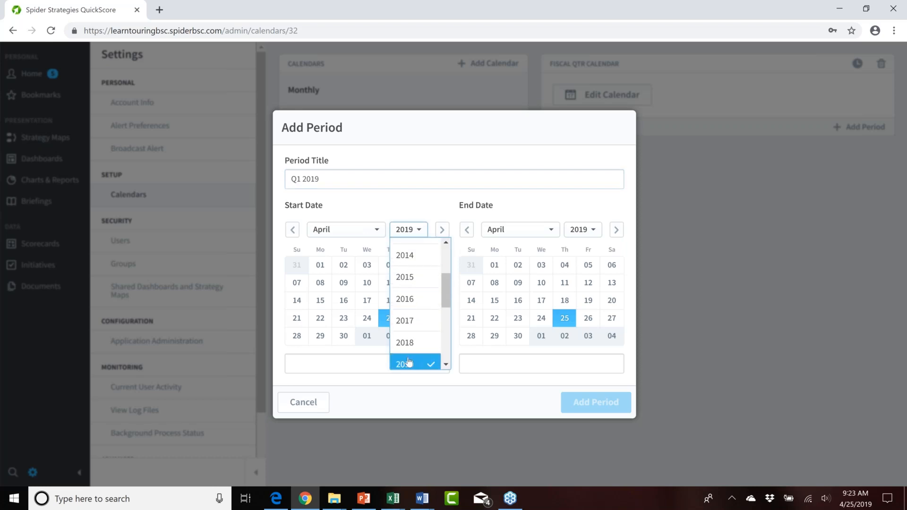
click(410, 349)
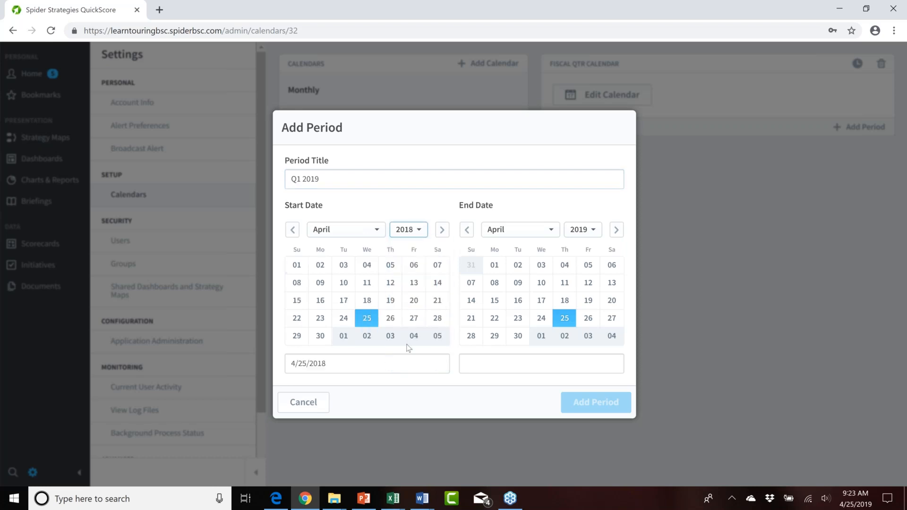
click(441, 231)
click(441, 231)
click(441, 231)
click(441, 231)
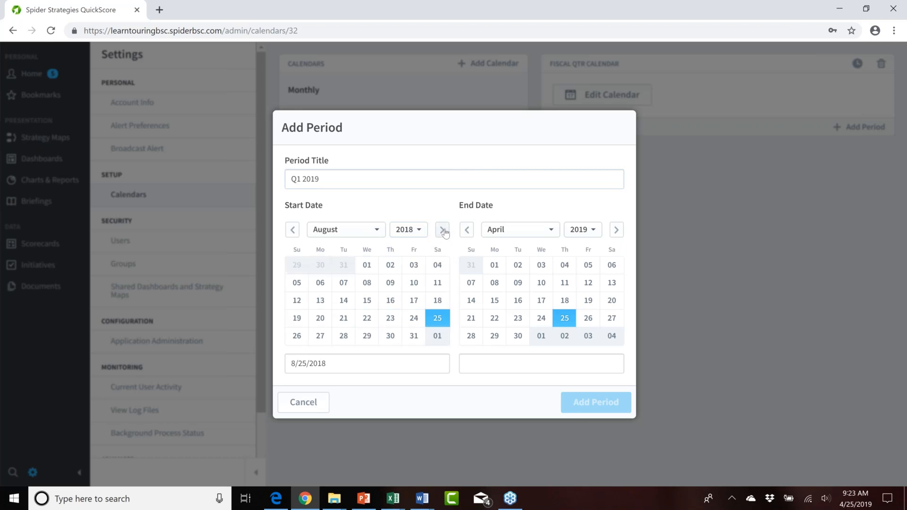
click(441, 231)
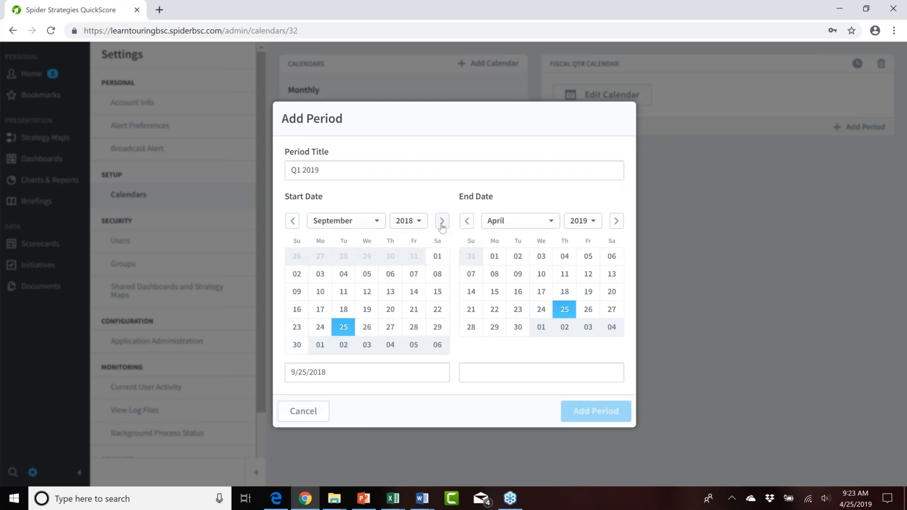
click(442, 221)
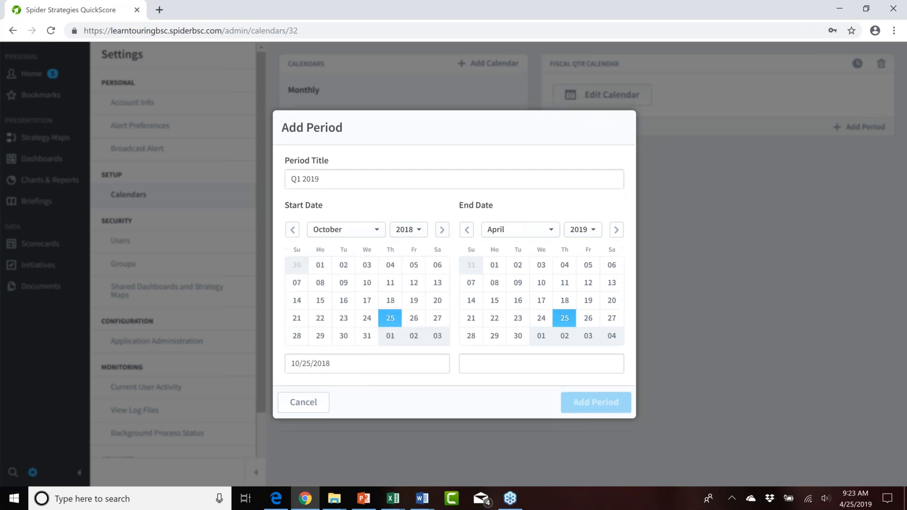
click(321, 266)
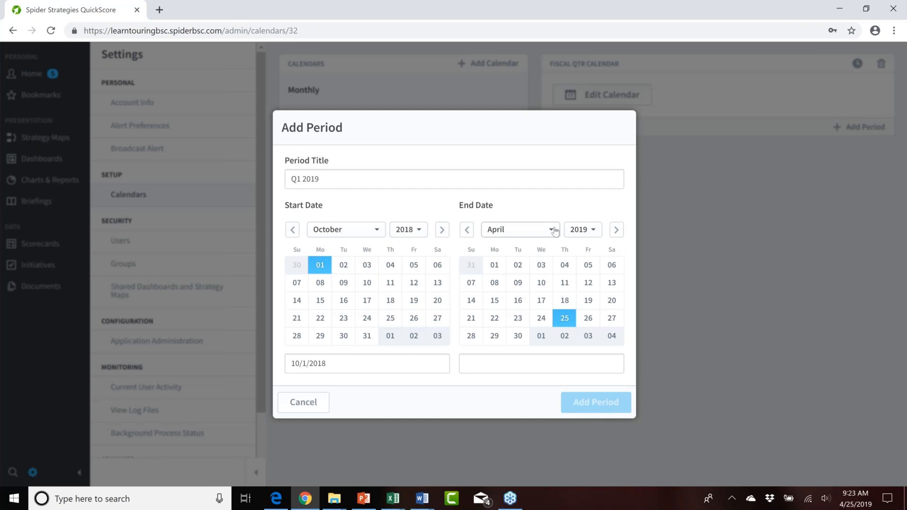
Set the end date of the Q1 2019 period to December 31, 2018
click(593, 230)
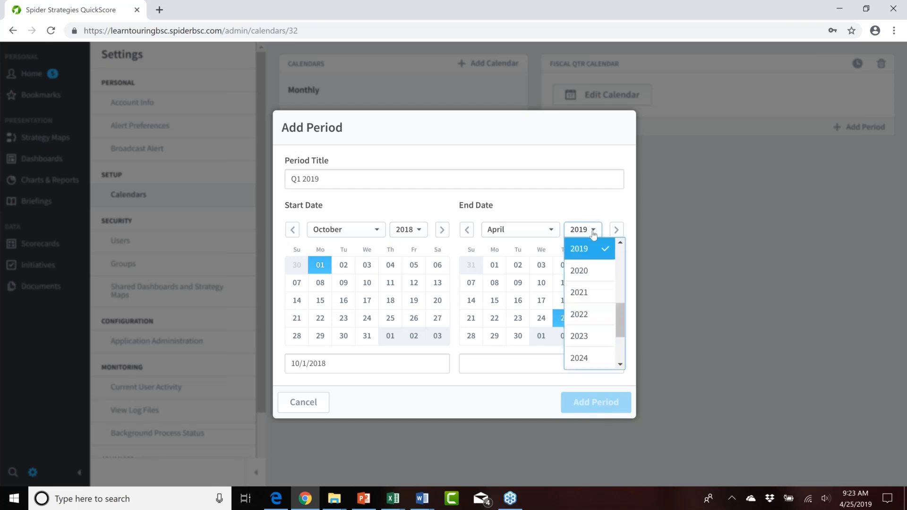
scroll(595, 264, up, 3)
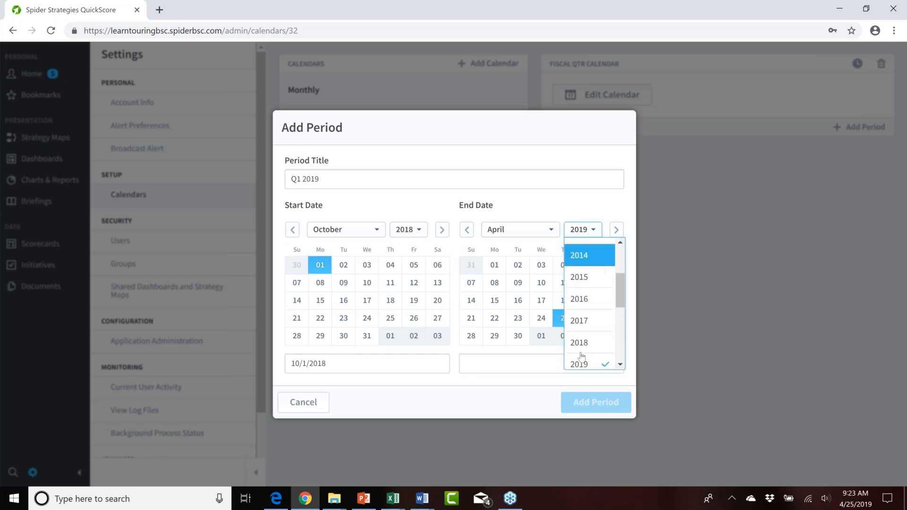
click(581, 342)
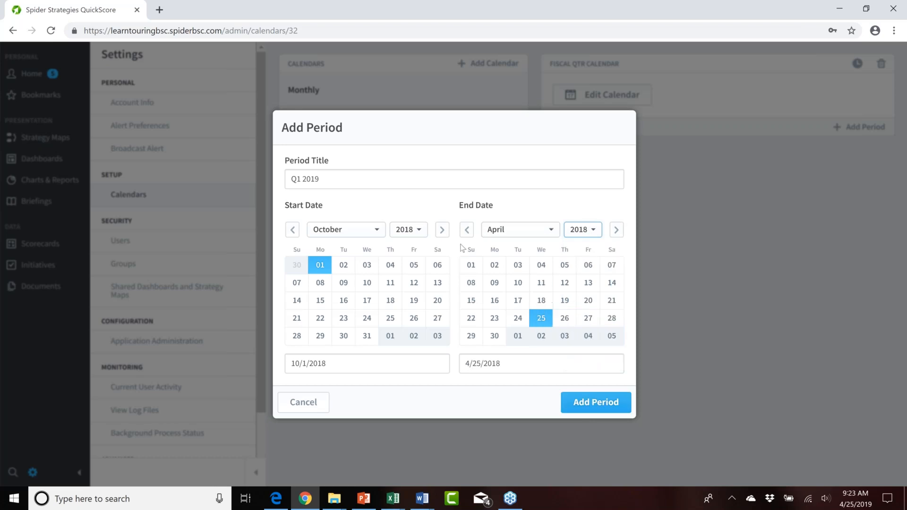
click(467, 231)
click(467, 231)
click(467, 231)
click(467, 231)
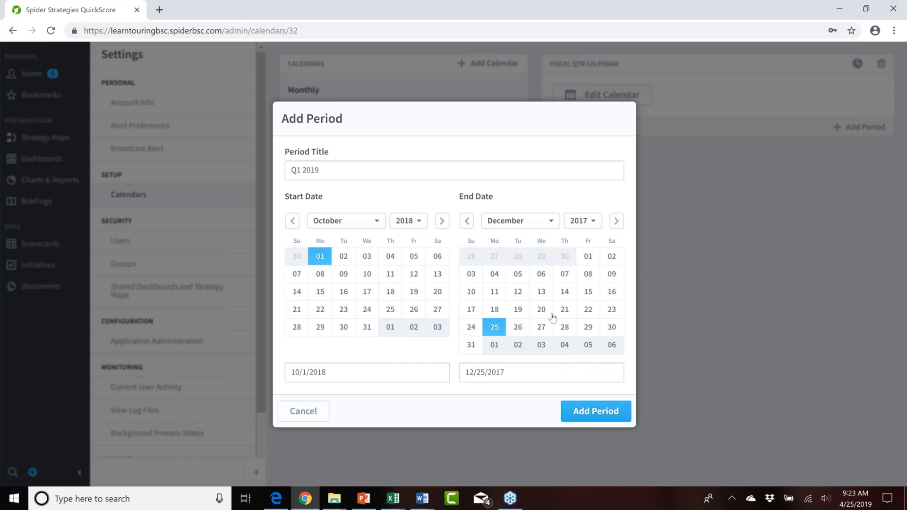
click(475, 348)
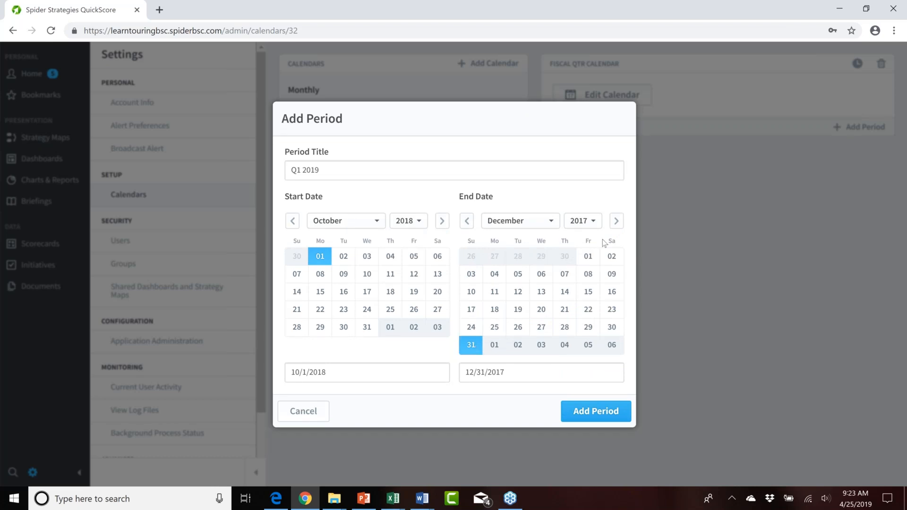
click(594, 221)
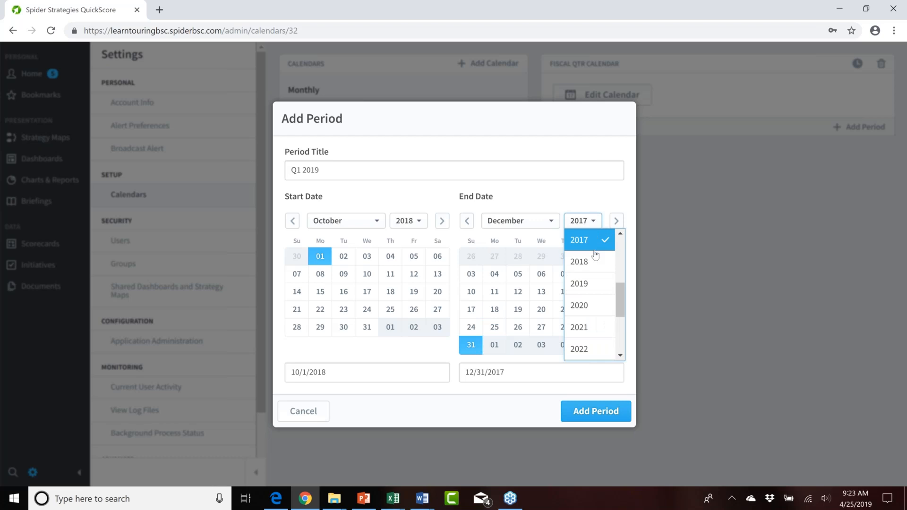
click(595, 273)
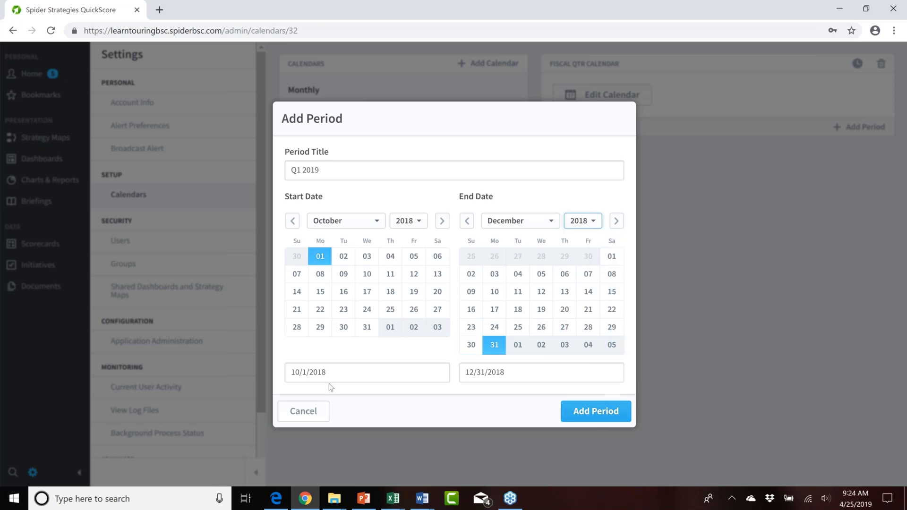
Check the start and end date entries and add the Q1 2019 period to the Fiscal Qtr Calendar
triple_click(291, 380)
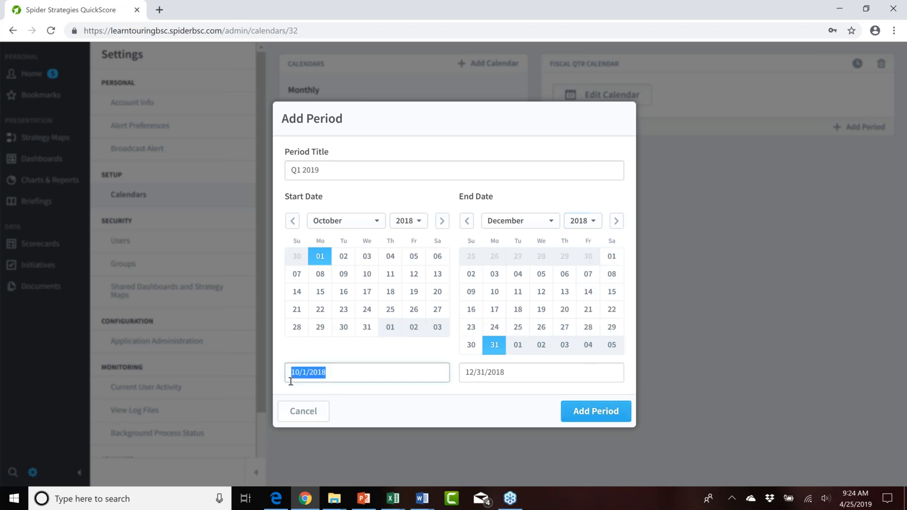
click(537, 373)
triple_click(471, 382)
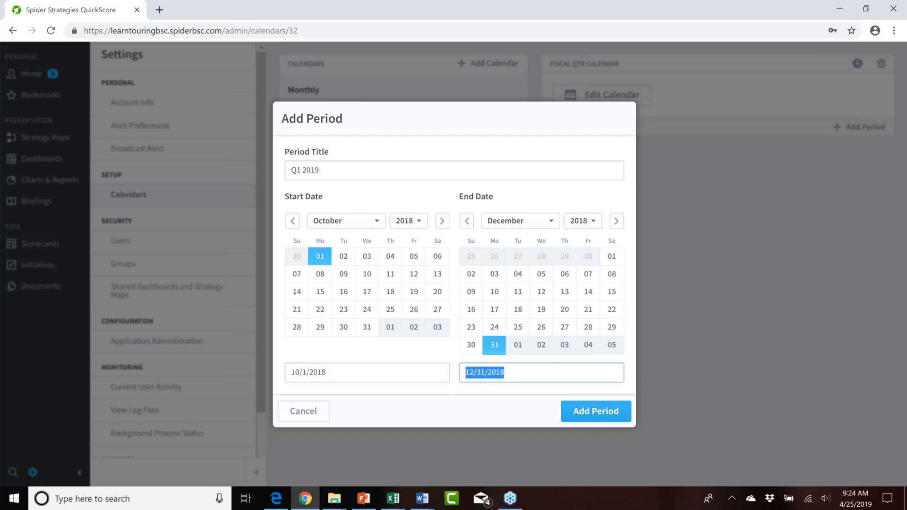
click(592, 412)
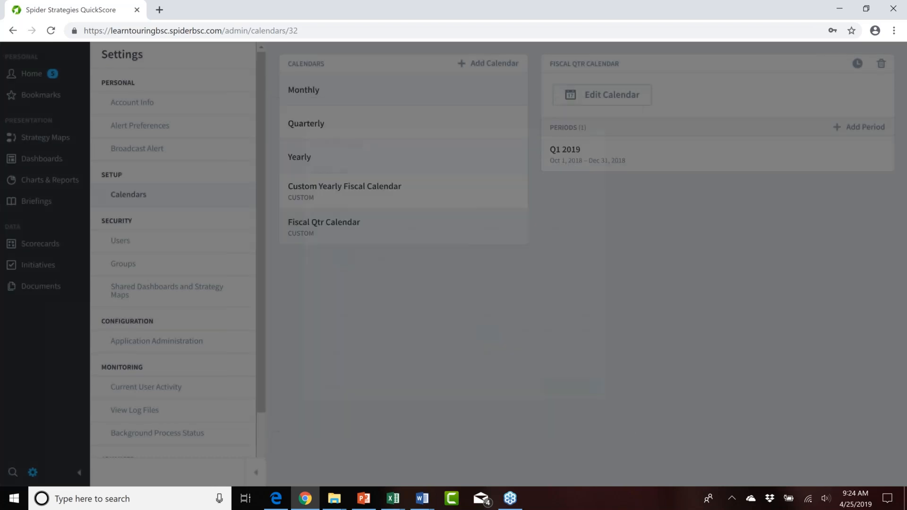
Open the Application Administration settings and review the general settings and the Email Notification section
mouse_move(582, 153)
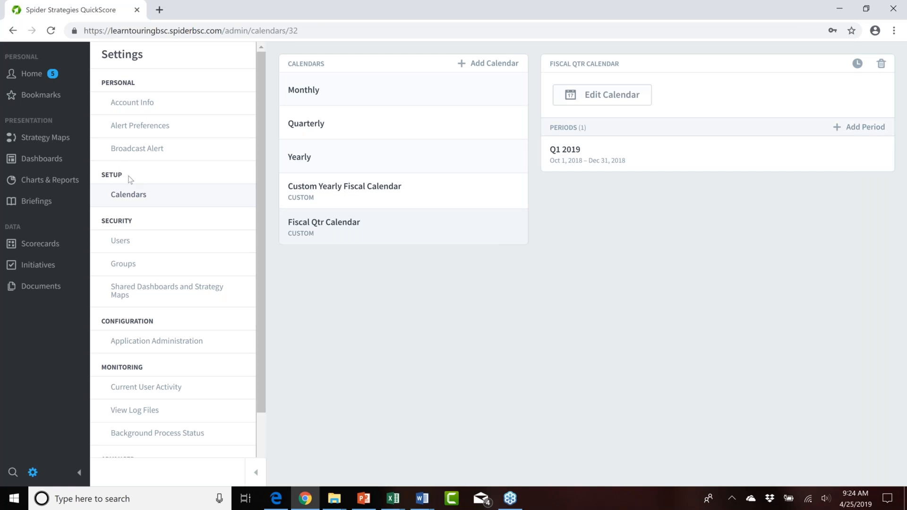
click(147, 346)
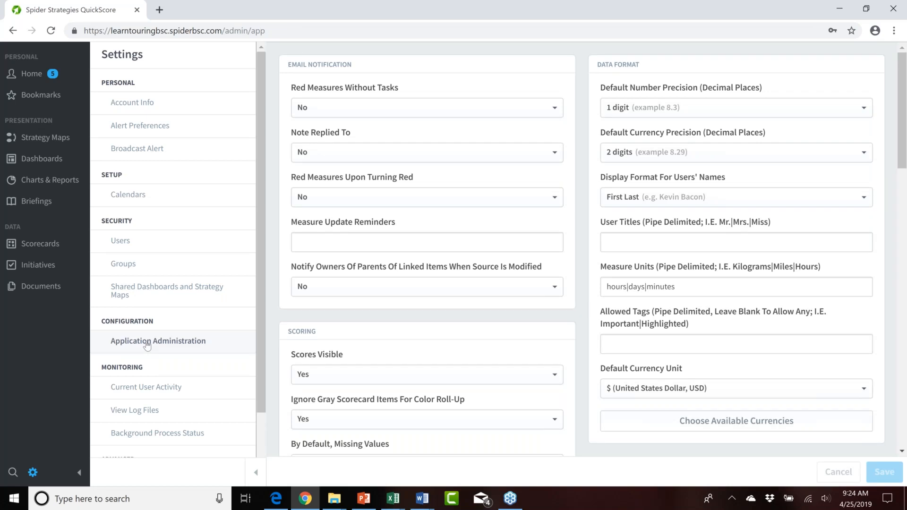
scroll(466, 231, down, 10)
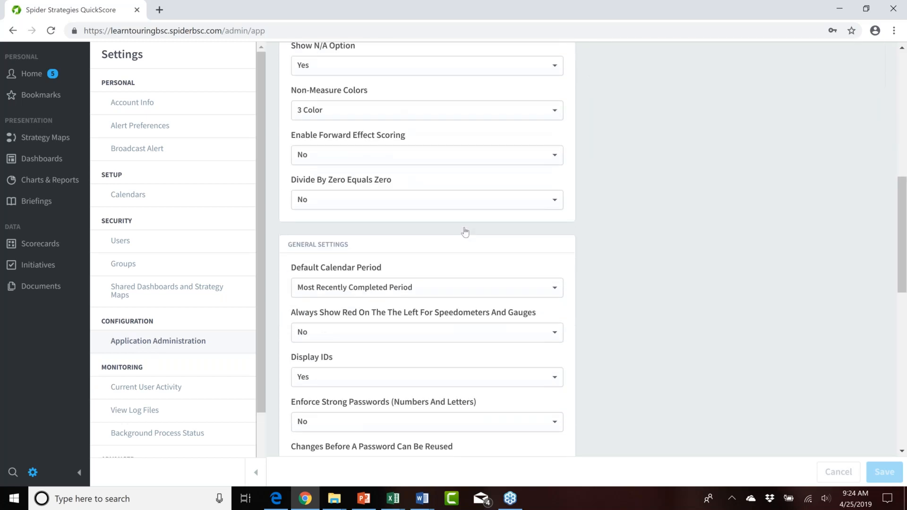
scroll(465, 231, down, 3)
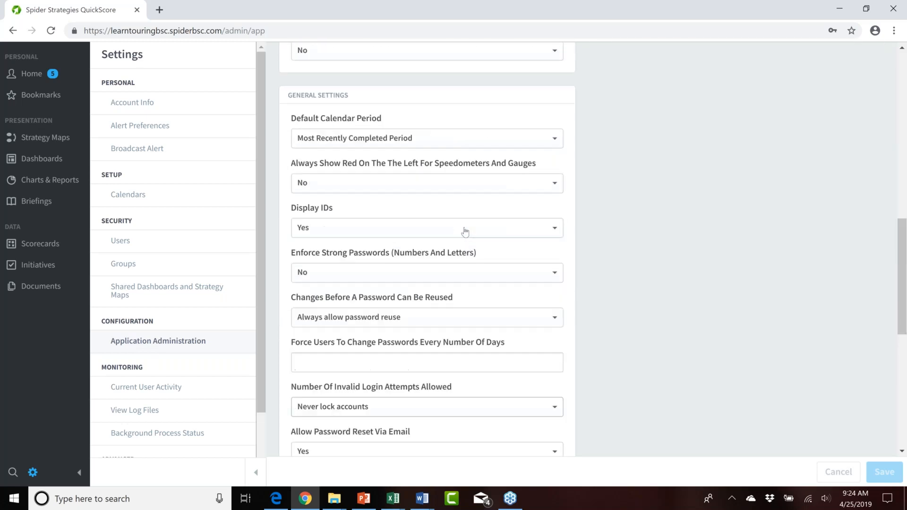
scroll(466, 232, up, 13)
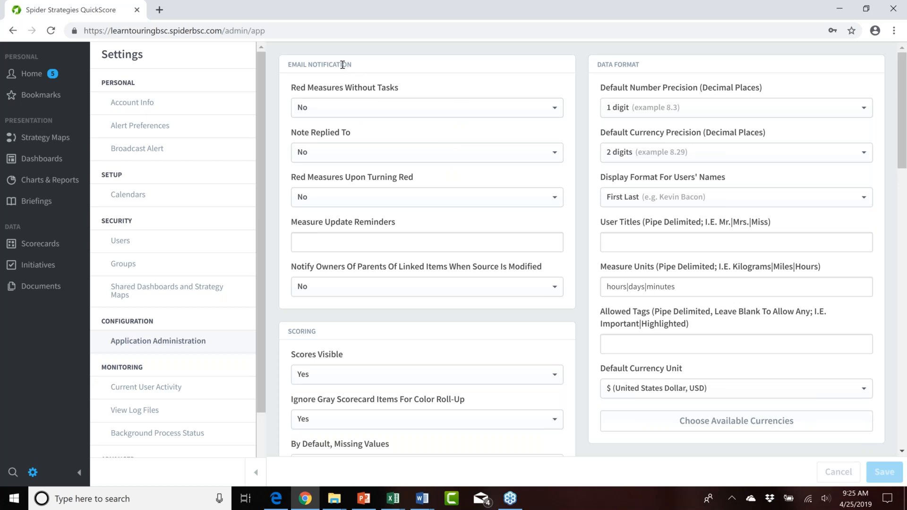
drag(359, 65, 284, 67)
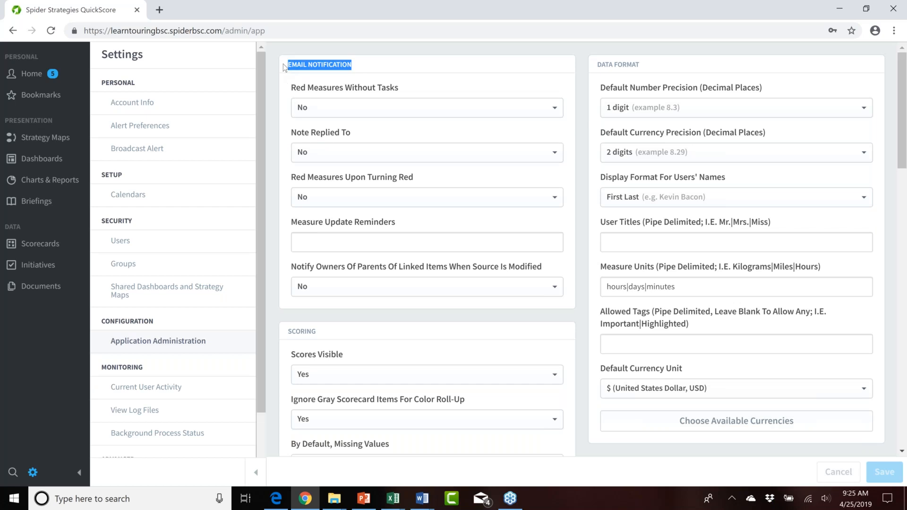
click(366, 62)
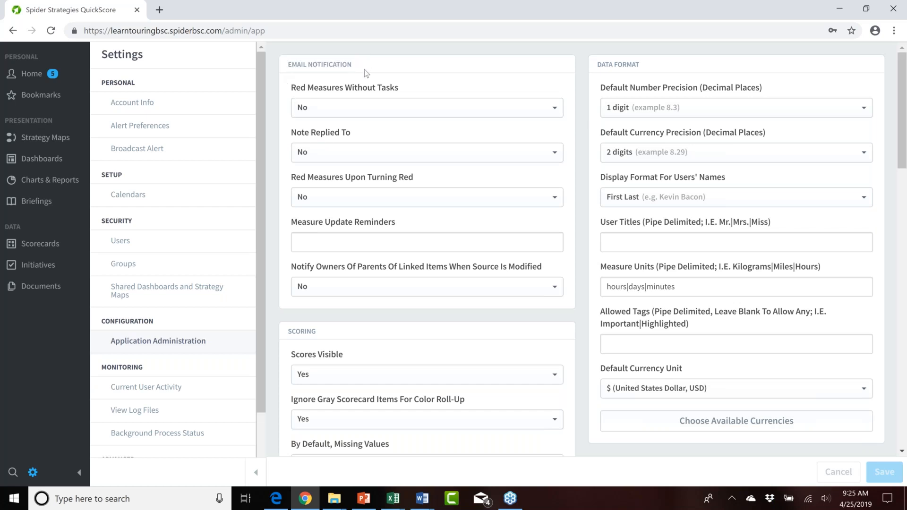
drag(352, 64, 277, 67)
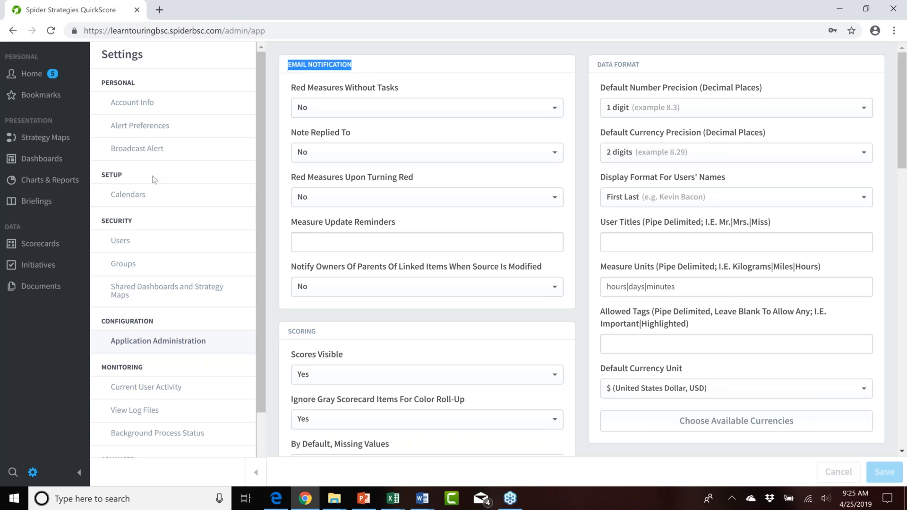
Compare the personal alert preferences with the application-wide email notifications and inspect the choices for Red Measures Without Tasks
click(152, 131)
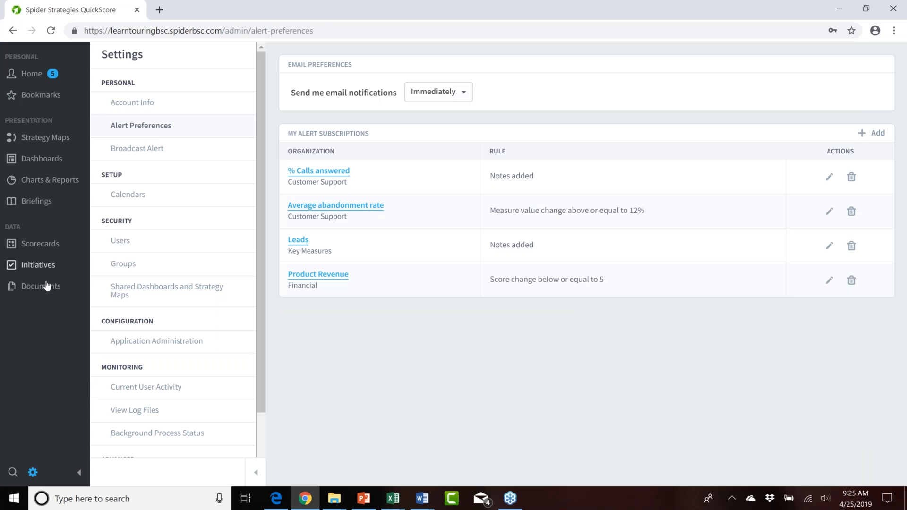
click(161, 340)
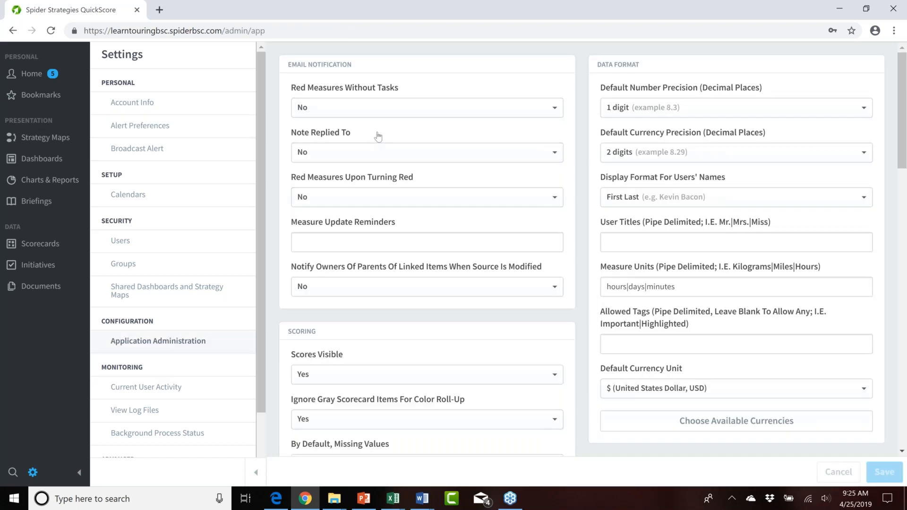
drag(355, 66, 287, 74)
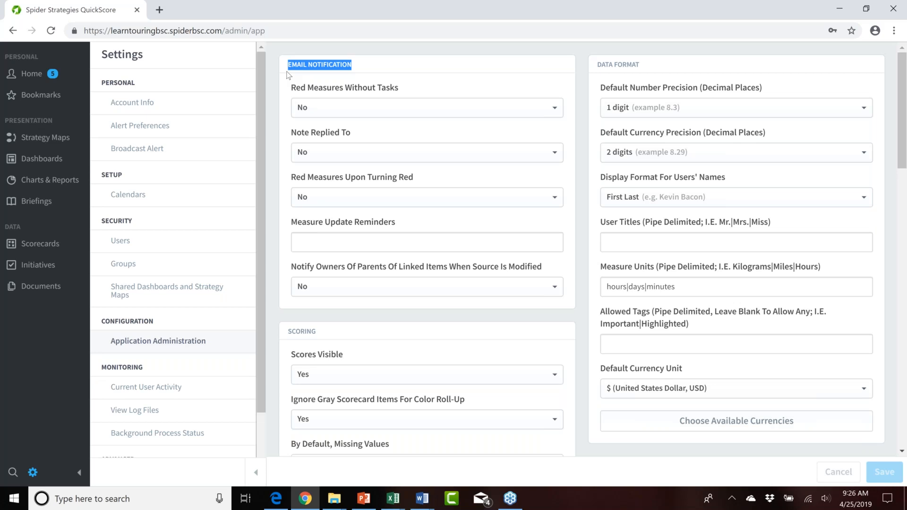
click(552, 112)
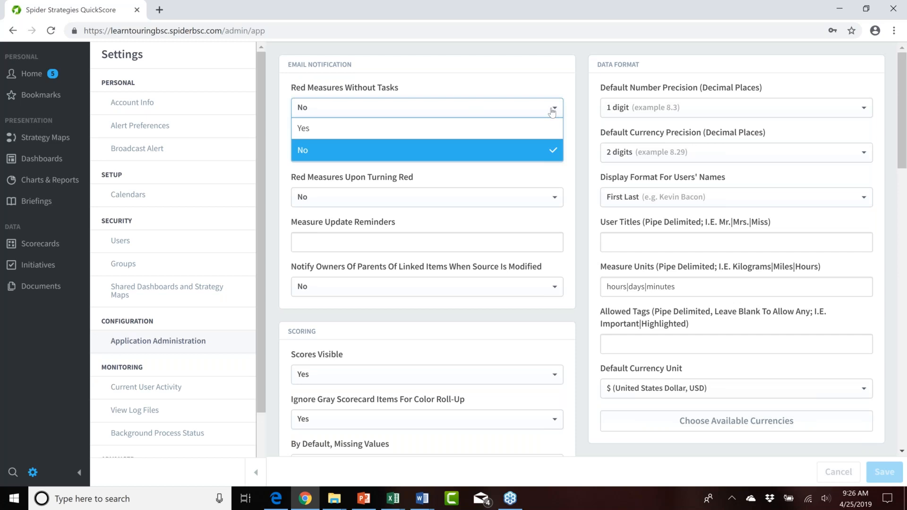
click(553, 110)
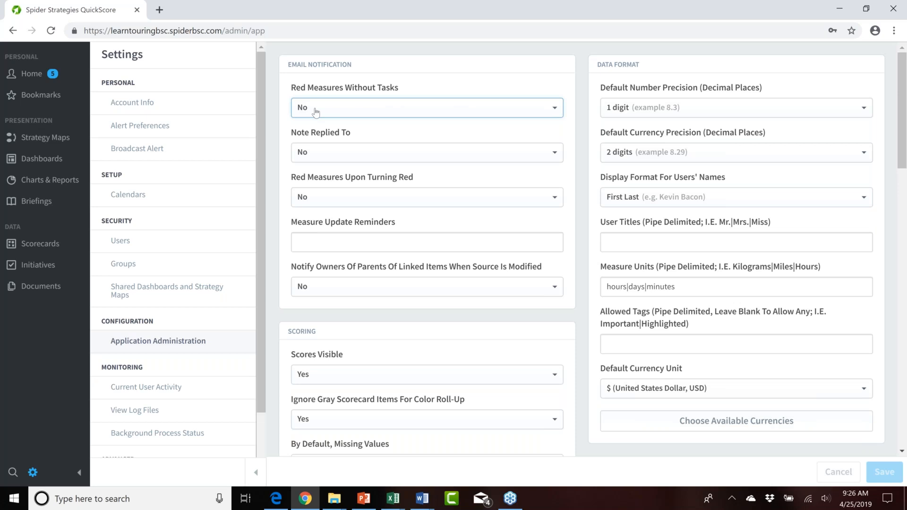
In the Mobileworld Inc. initiatives, view Status Update to Board under Build a SEO Capability and open its related Network availability measure
click(40, 265)
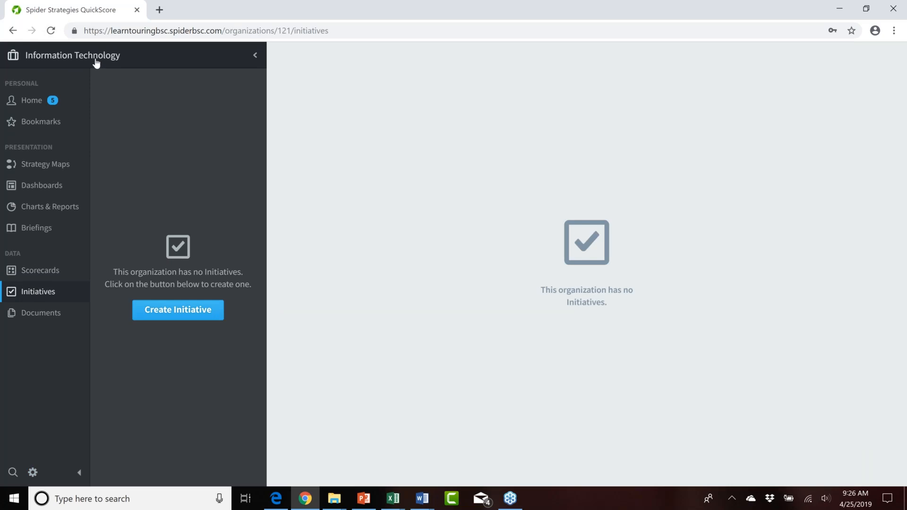
click(96, 57)
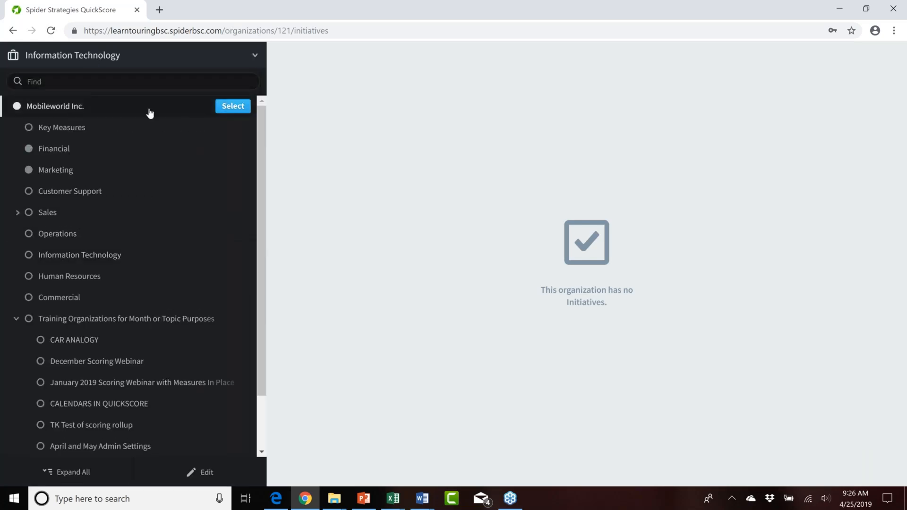
click(228, 106)
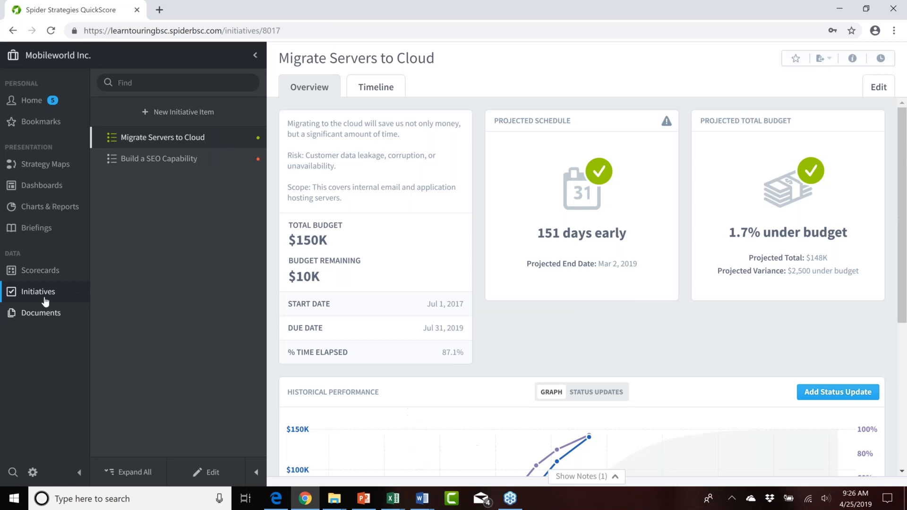
click(102, 159)
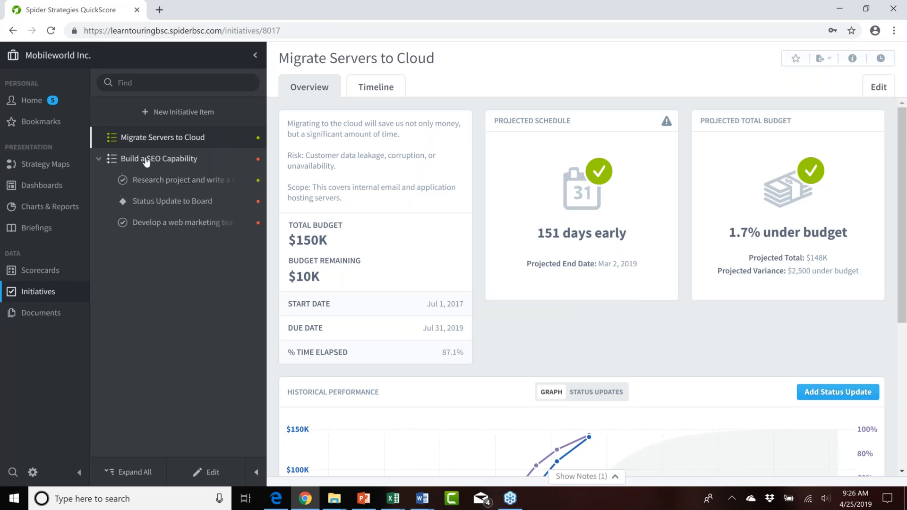
click(173, 203)
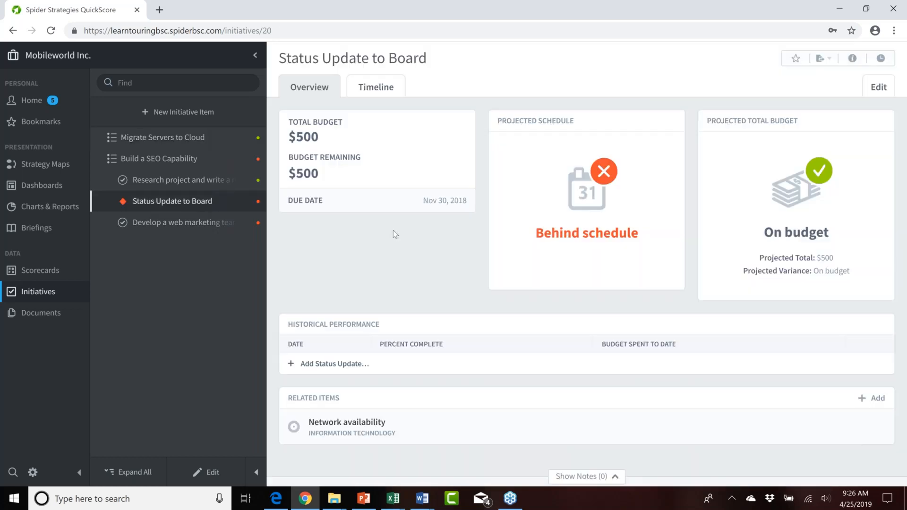
click(343, 424)
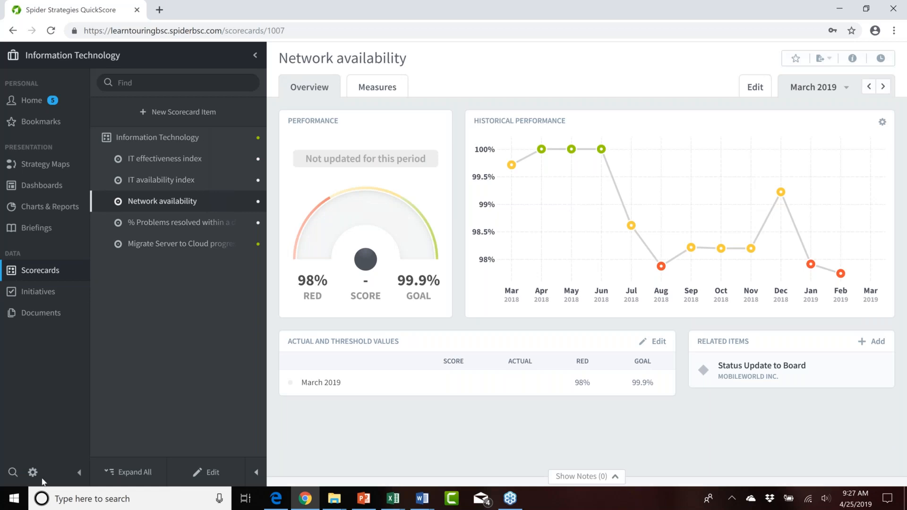
Open the Application Administration settings and inspect the choices for Note Replied To under Email Notification
click(33, 472)
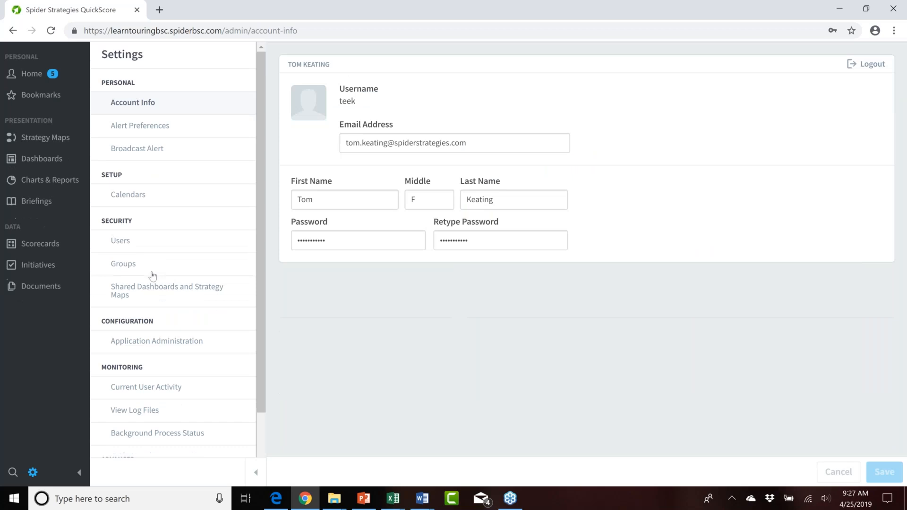
click(140, 345)
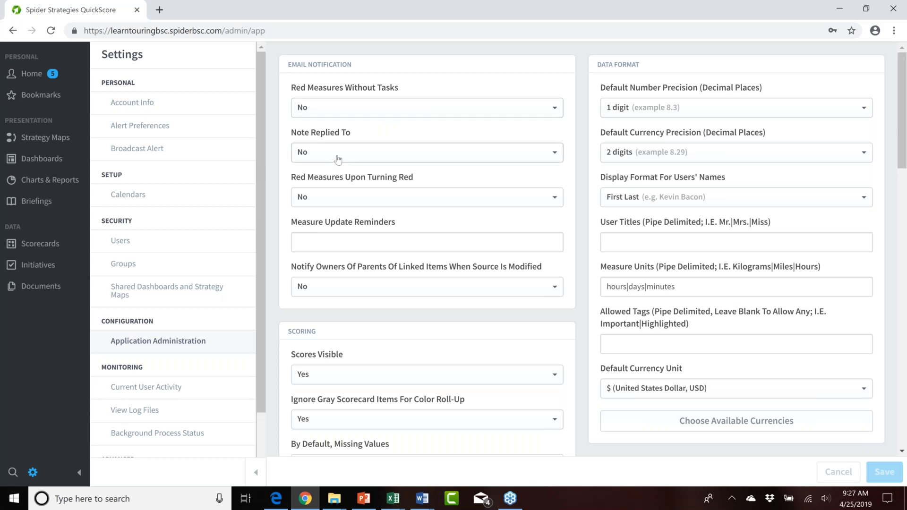
click(533, 156)
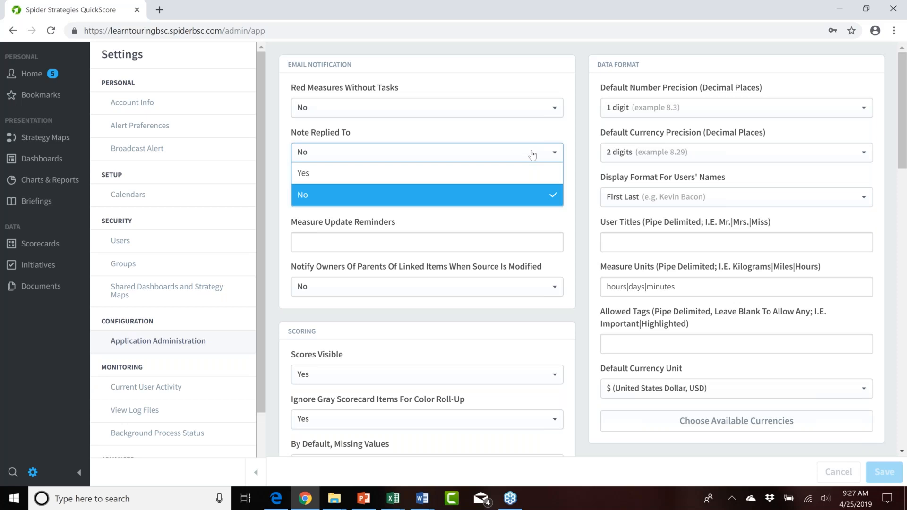
click(533, 154)
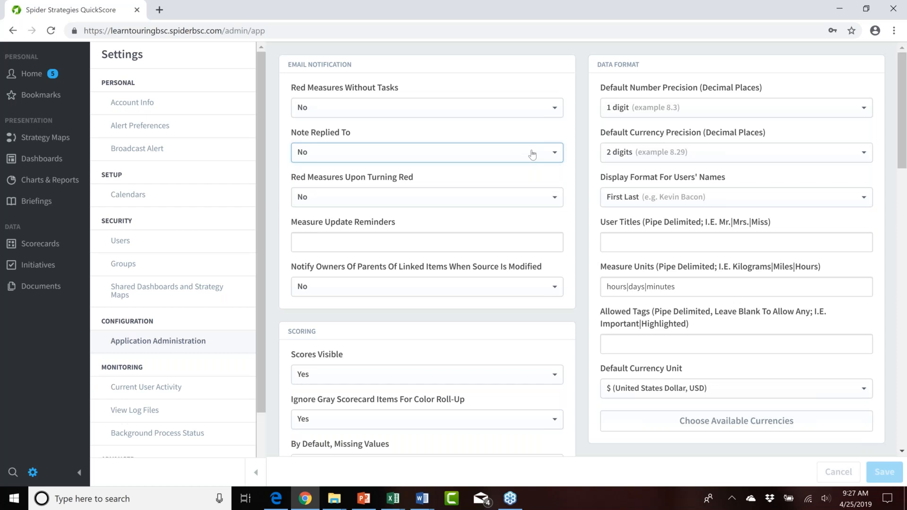
click(532, 154)
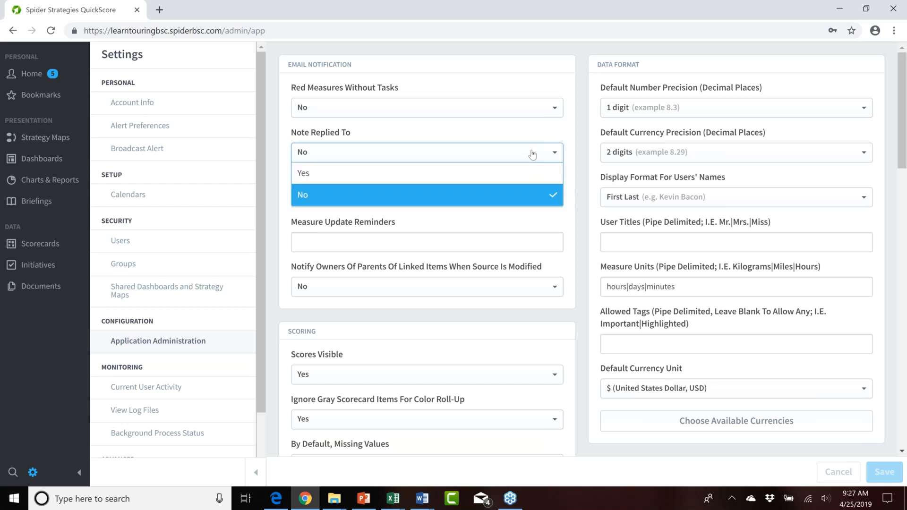
click(532, 155)
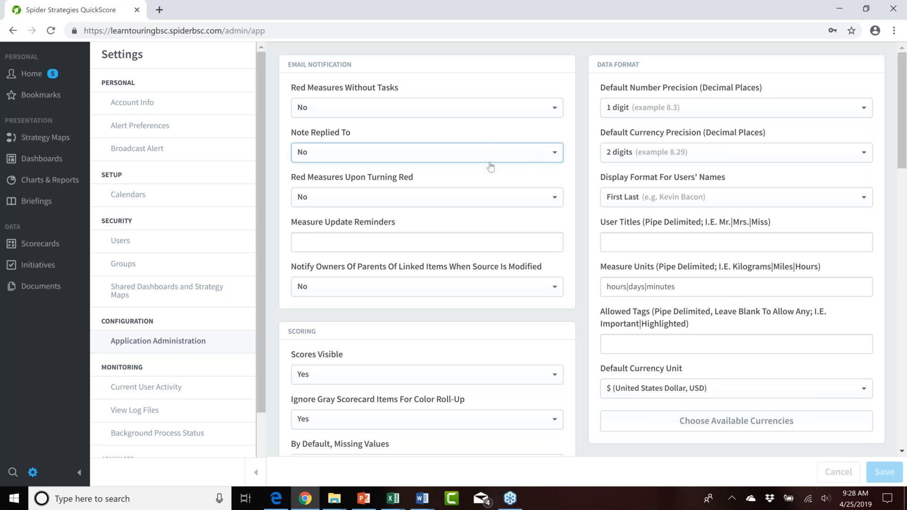
Switch Note Replied To to Yes and back to No, and inspect the choices for Red Measures Upon Turning Red
click(428, 154)
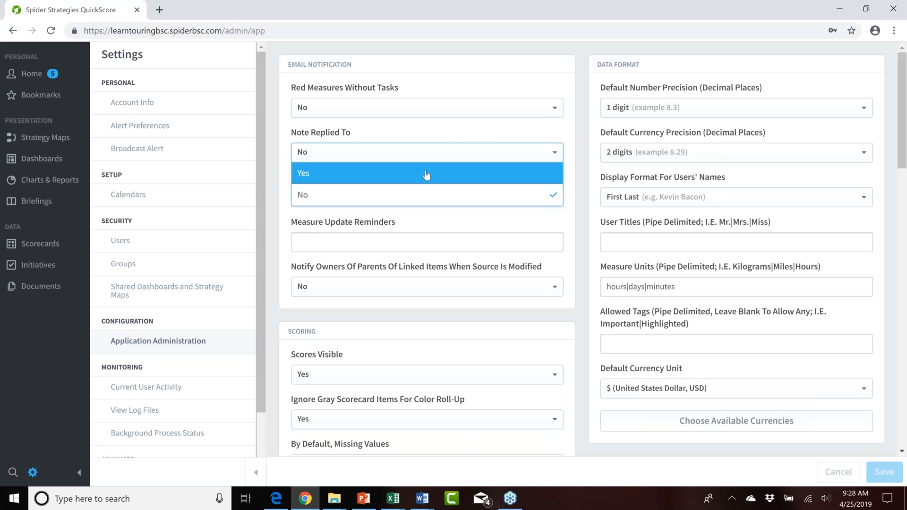
click(426, 174)
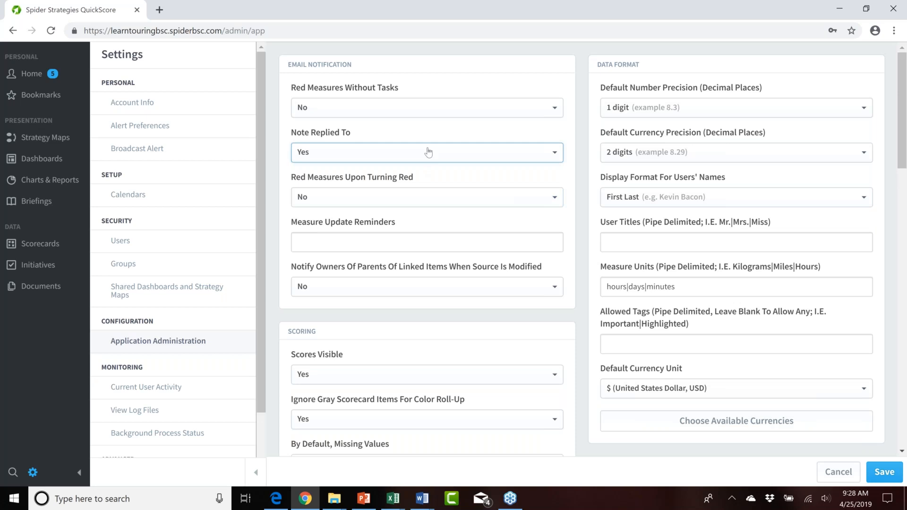
click(429, 157)
click(423, 195)
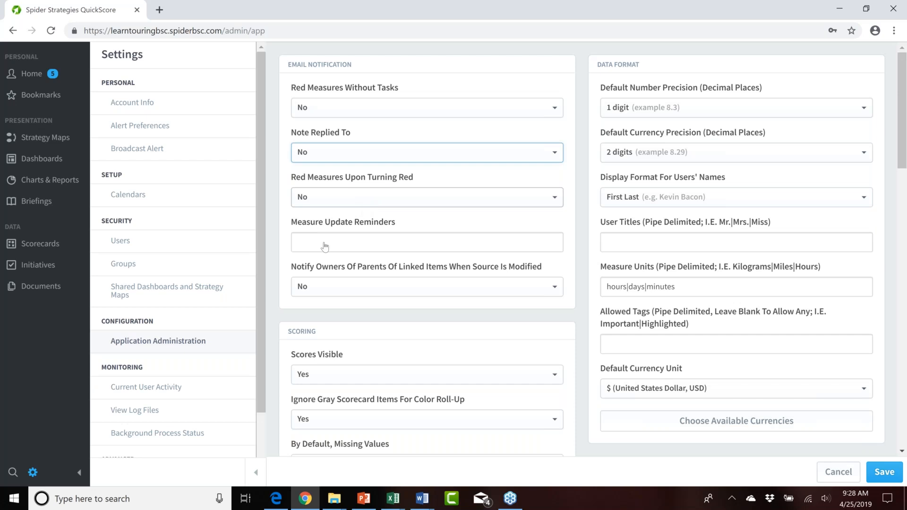
click(406, 199)
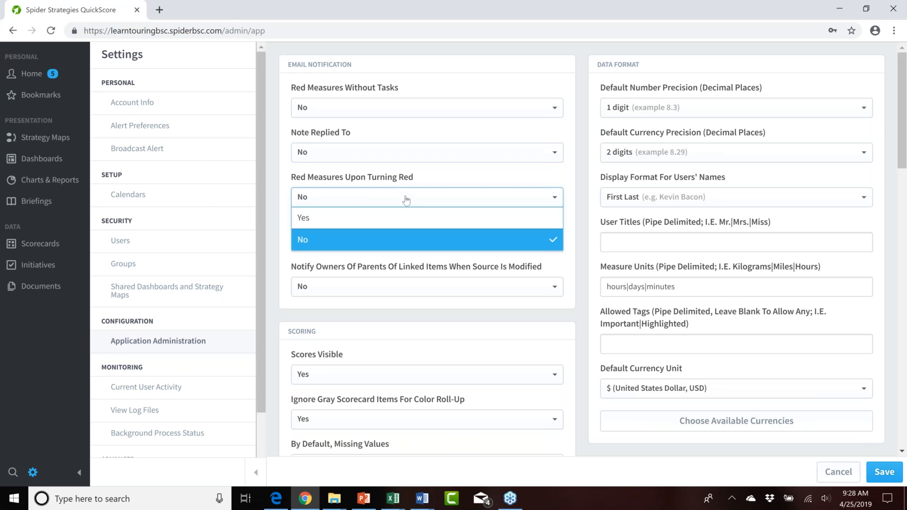
click(406, 200)
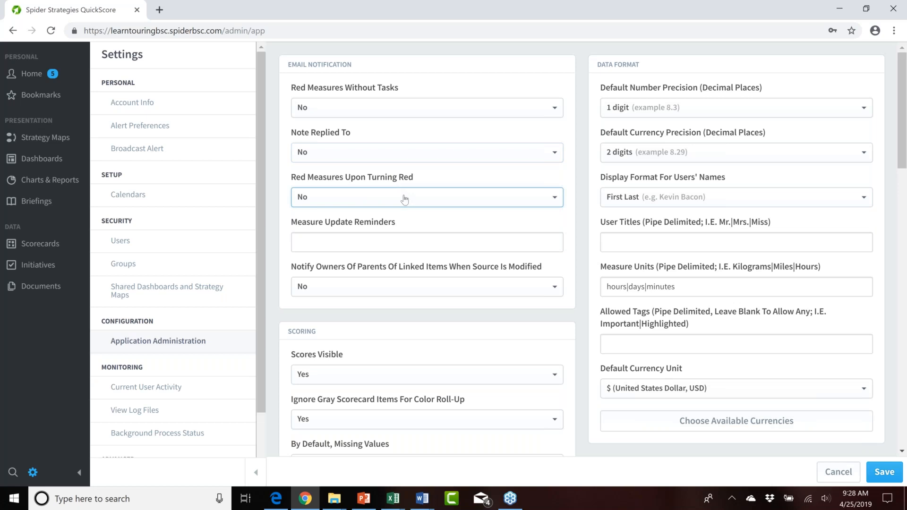
Add measure update reminders for 3 days before and 1 days after end of period, and save the changes when leaving for the scorecards
click(355, 246)
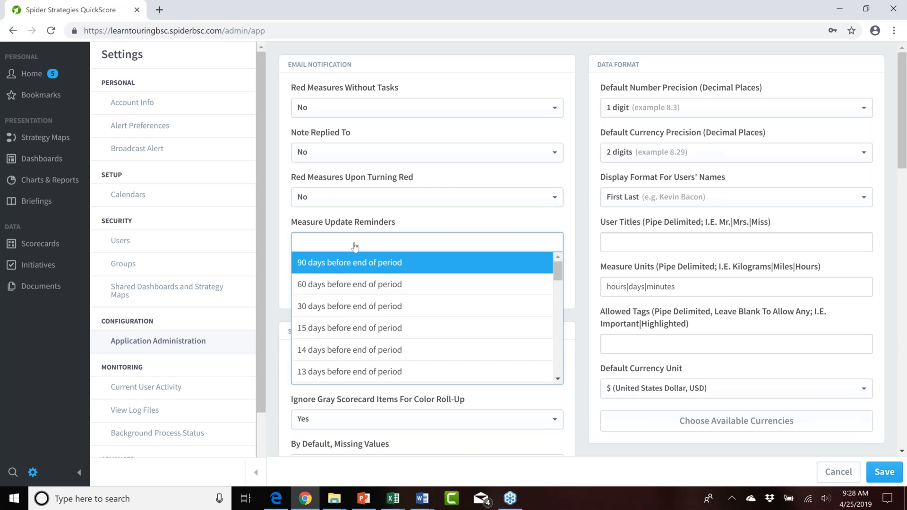
scroll(501, 316, down, 4)
scroll(499, 319, down, 2)
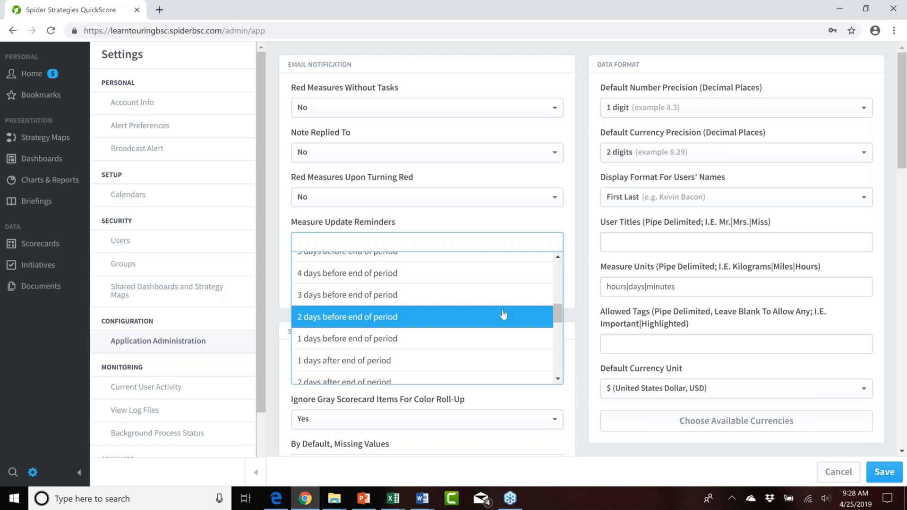
click(411, 300)
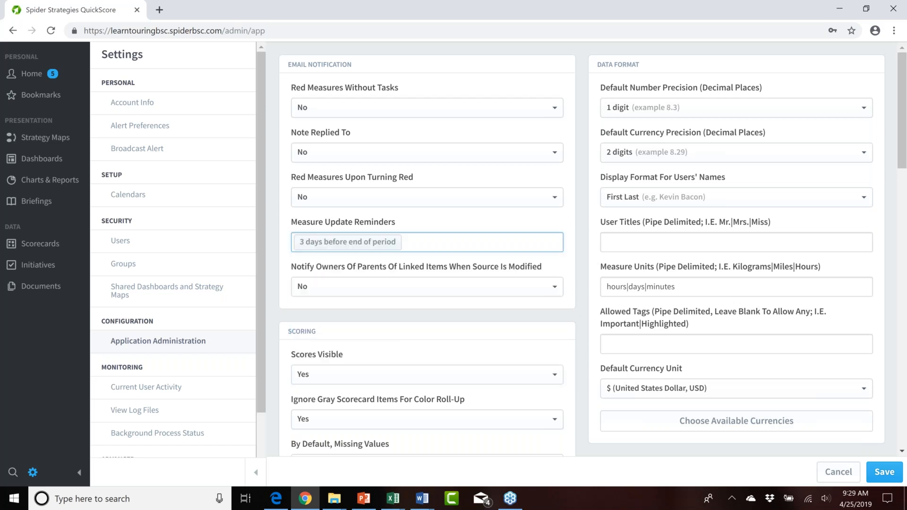
click(419, 248)
scroll(395, 306, down, 8)
scroll(395, 306, down, 3)
scroll(395, 306, up, 5)
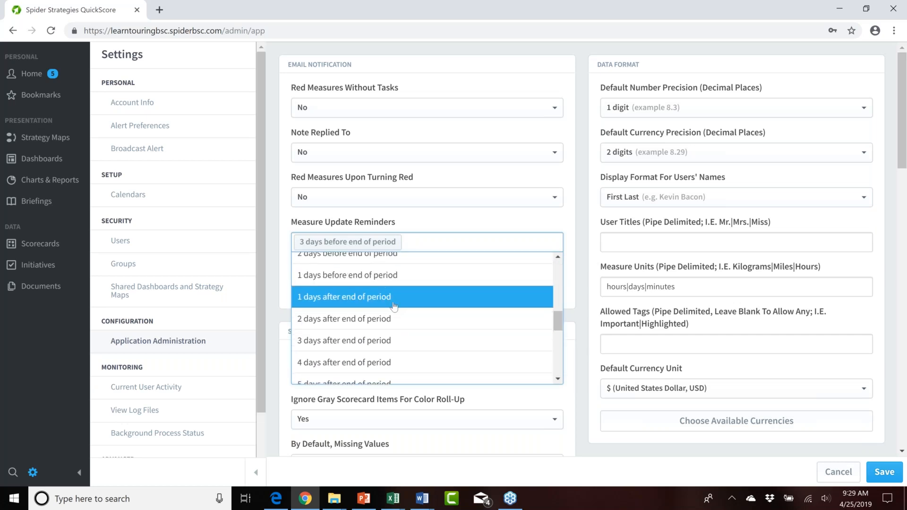
click(390, 301)
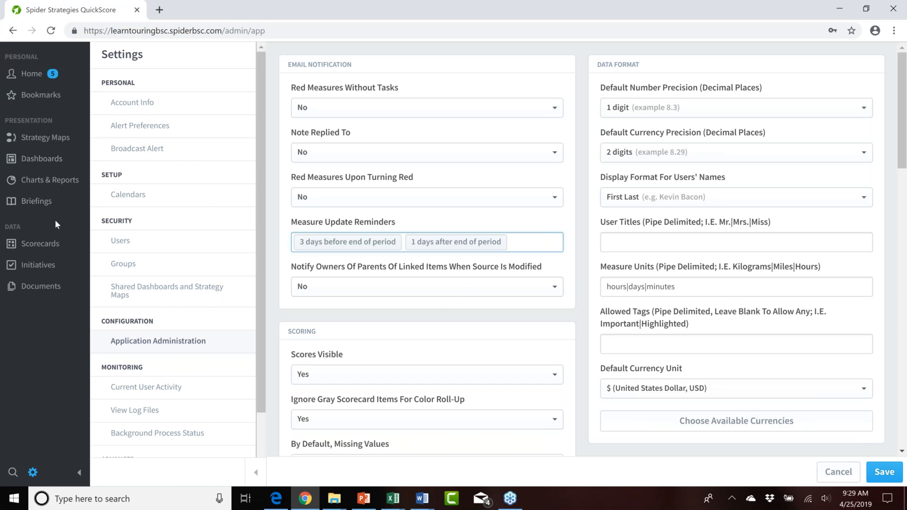
click(47, 250)
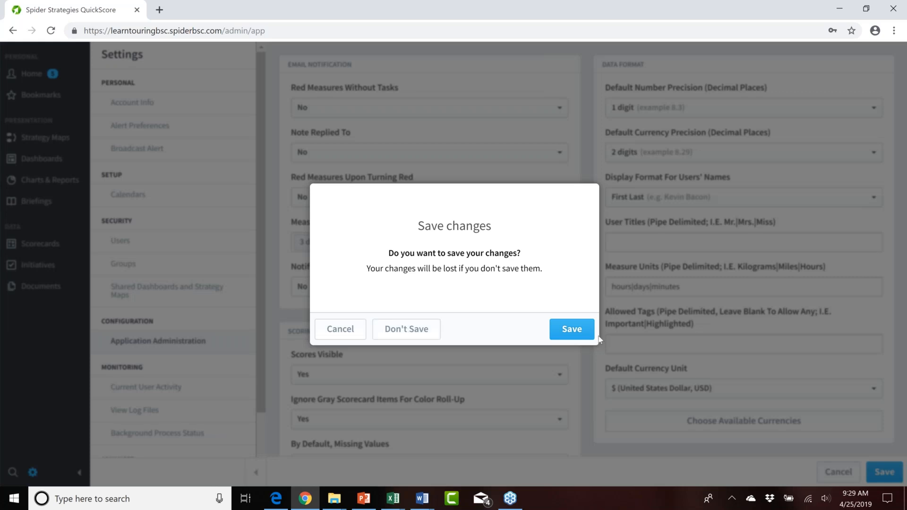
click(572, 329)
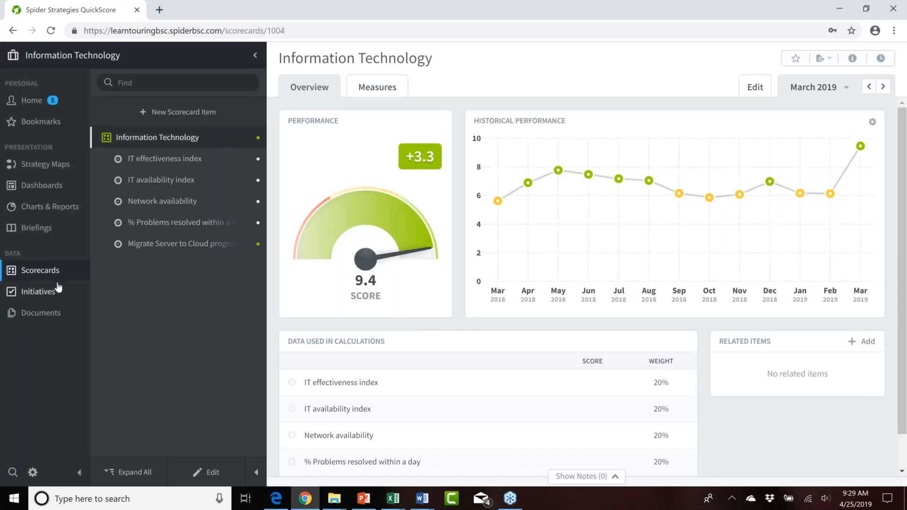
Switch to the Mobileworld Inc. organization and open Increase Revenue under Financial in its balanced scorecard
click(135, 57)
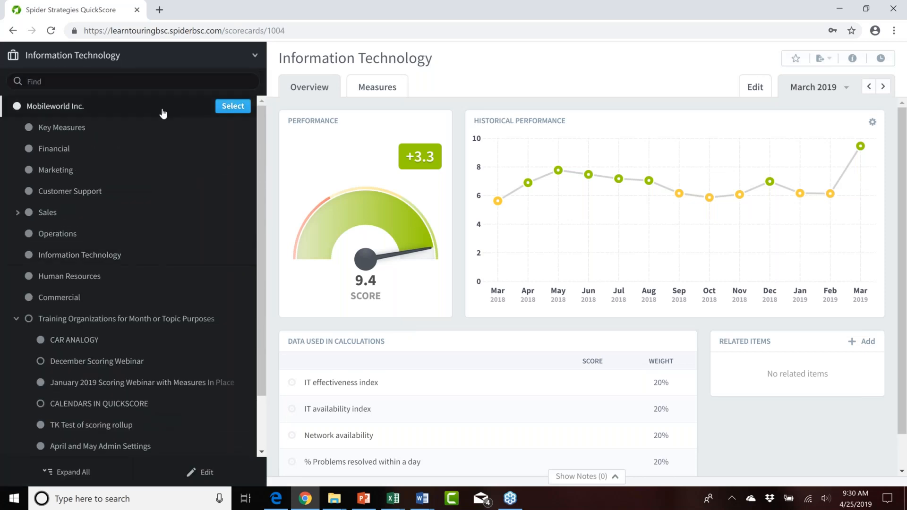
click(233, 106)
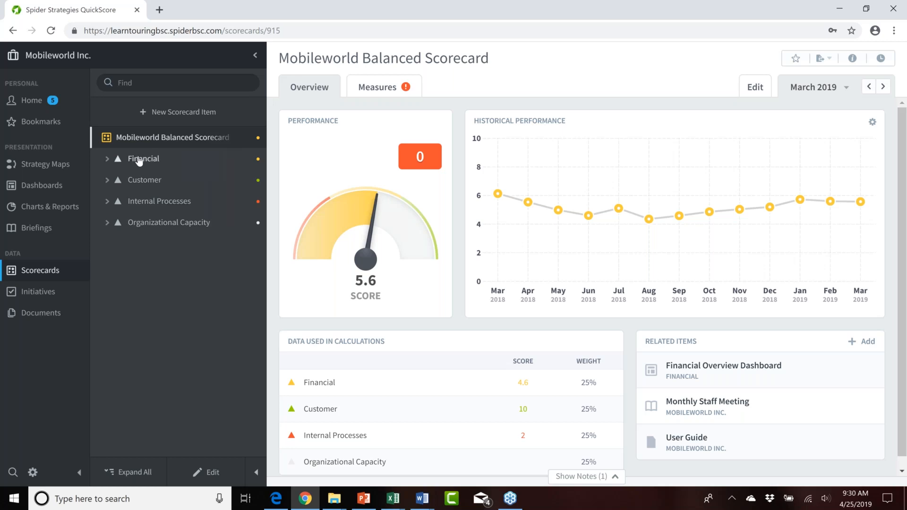
click(139, 160)
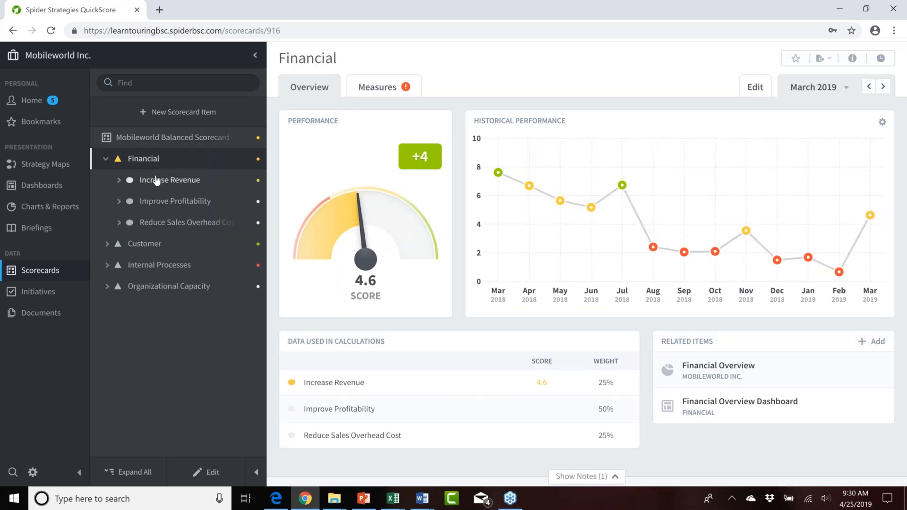
click(155, 182)
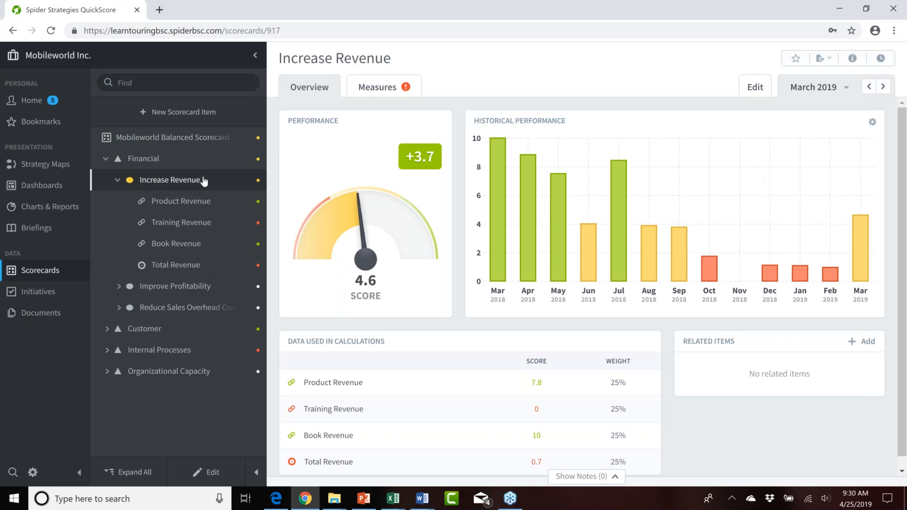
View the linked Product Revenue, Training Revenue and Book Revenue items under Increase Revenue
click(187, 203)
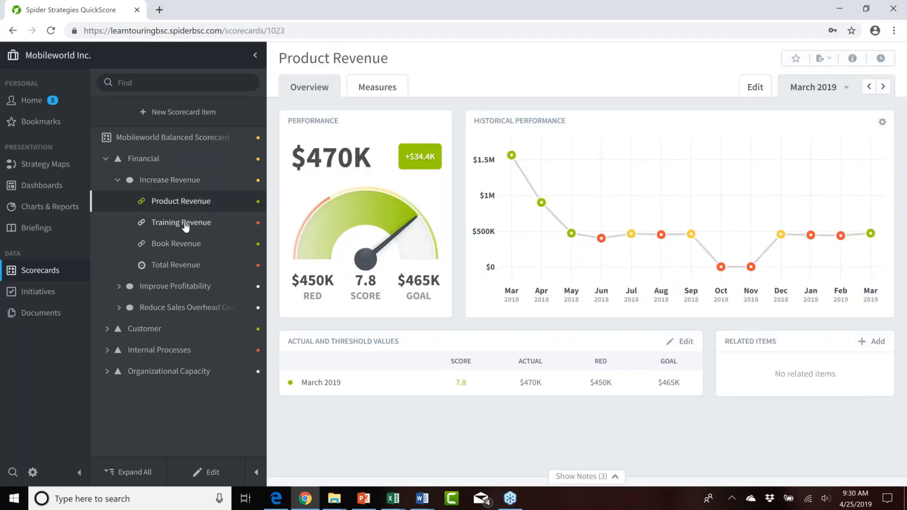
click(185, 226)
click(183, 244)
click(183, 225)
Examine the linked item info of Product Revenue and follow it to the source measure
click(156, 203)
click(855, 63)
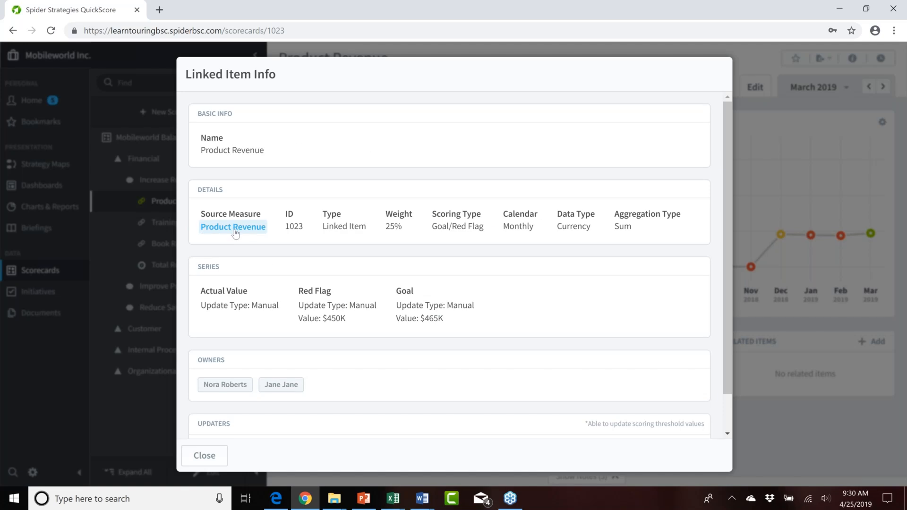
click(237, 228)
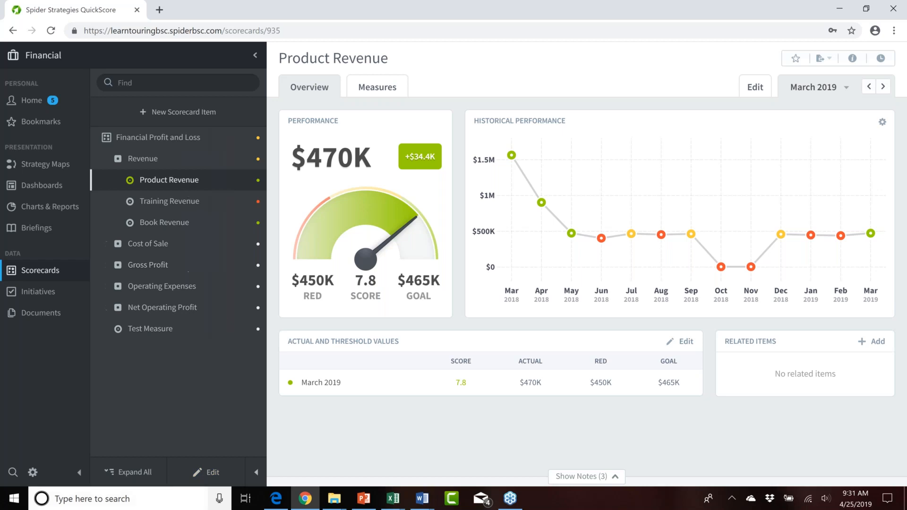
Try a Red Flag value of 430,000 on the source Product Revenue measure and discard the edit
click(211, 474)
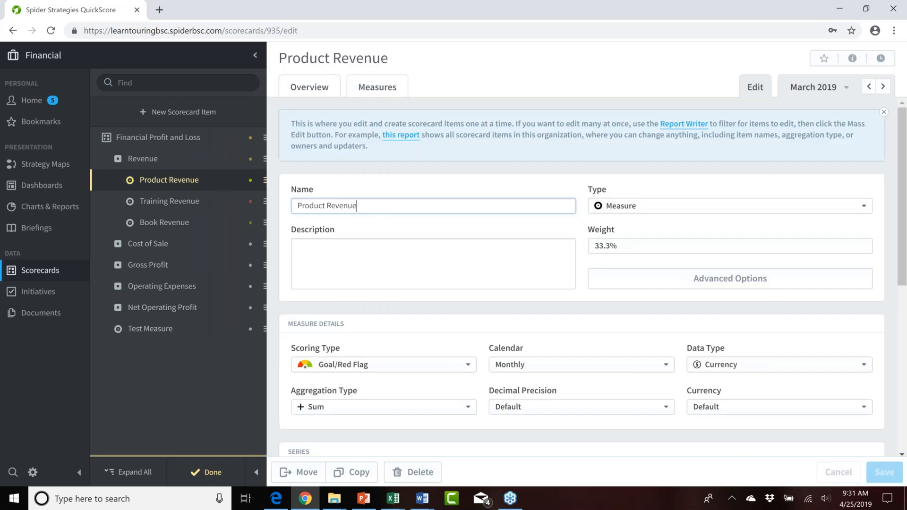
scroll(539, 330, down, 5)
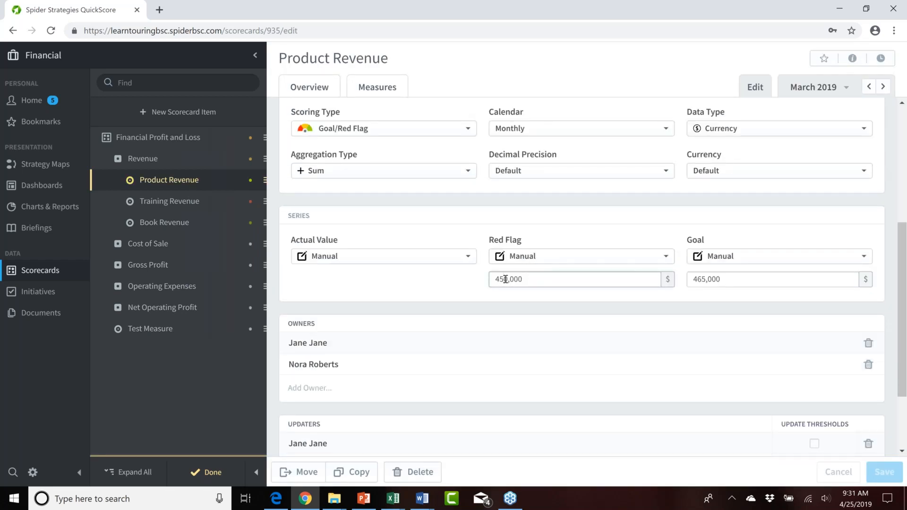
click(505, 279)
key(BackSpace)
text(3)
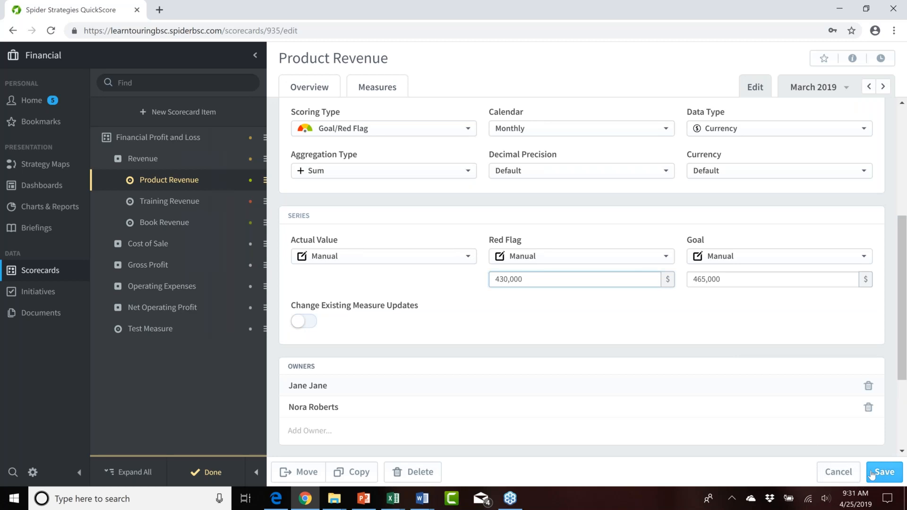
click(839, 472)
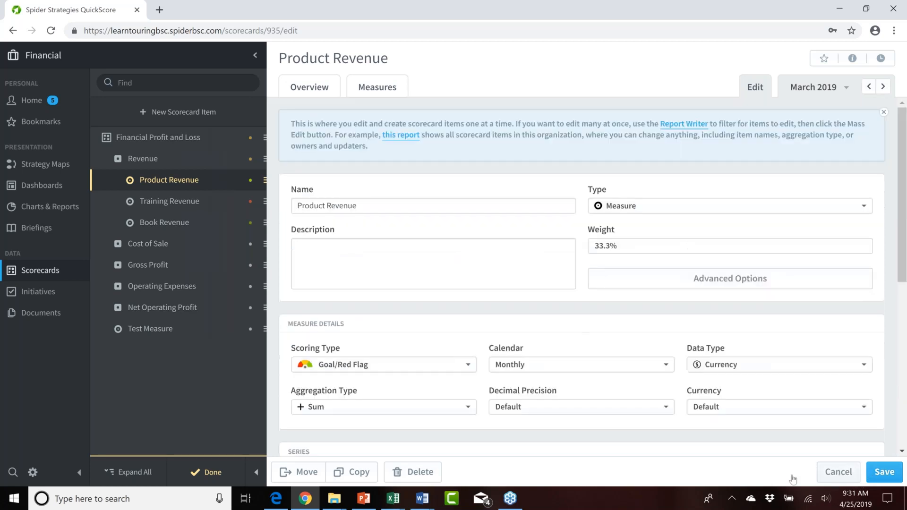
Return to the Mobileworld Inc. organization and view the linked Product Revenue item under Financial, Increase Revenue
click(98, 58)
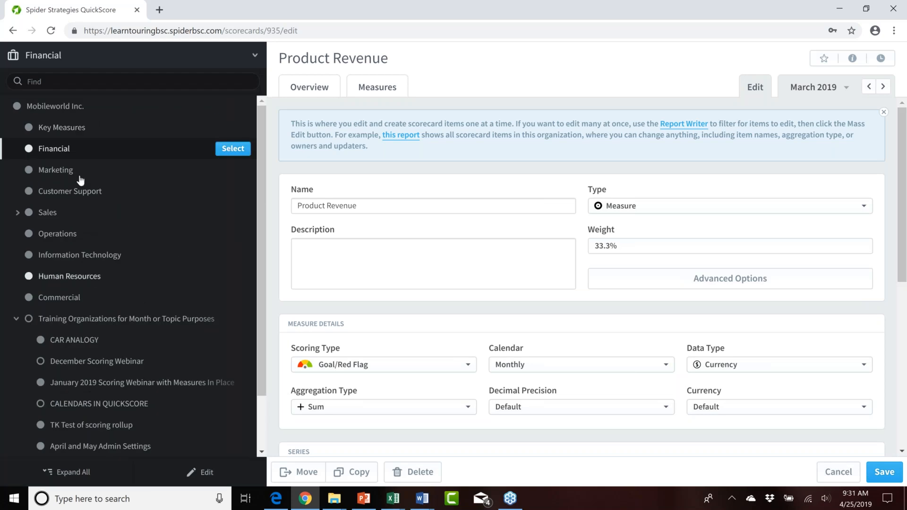
click(230, 104)
click(122, 158)
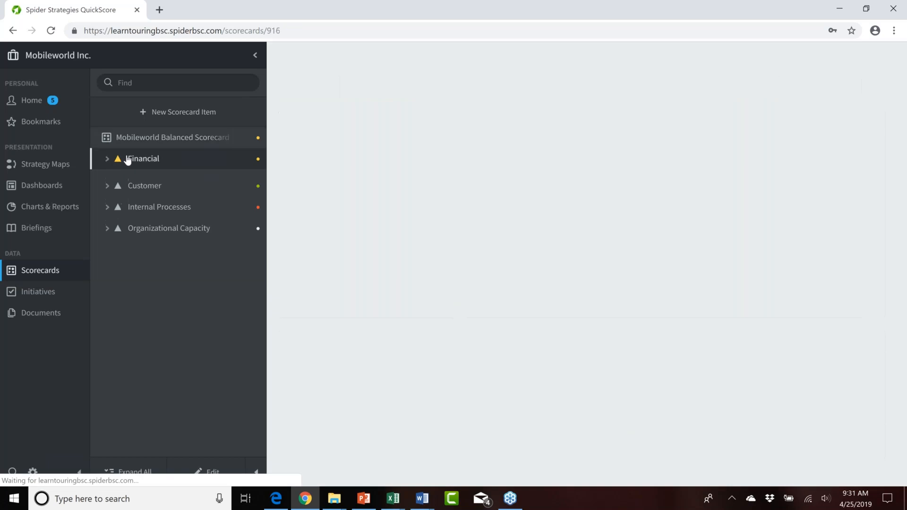
click(160, 180)
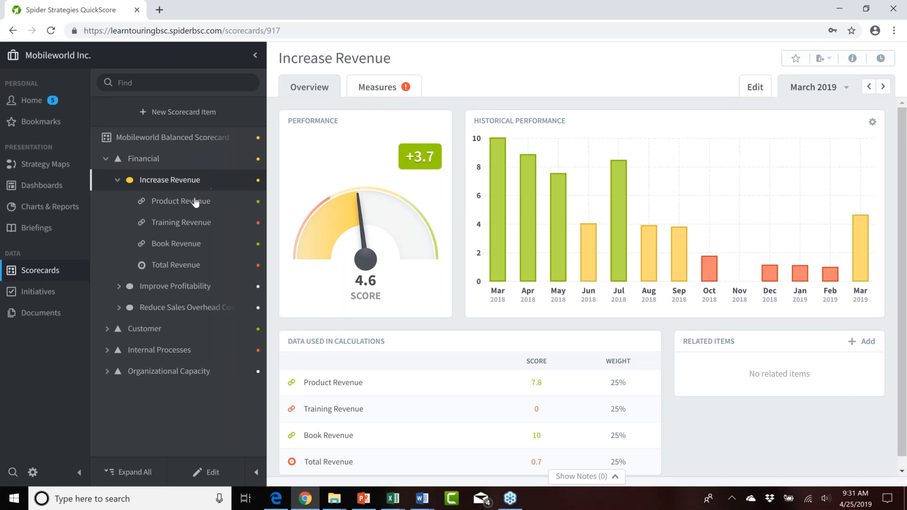
click(173, 208)
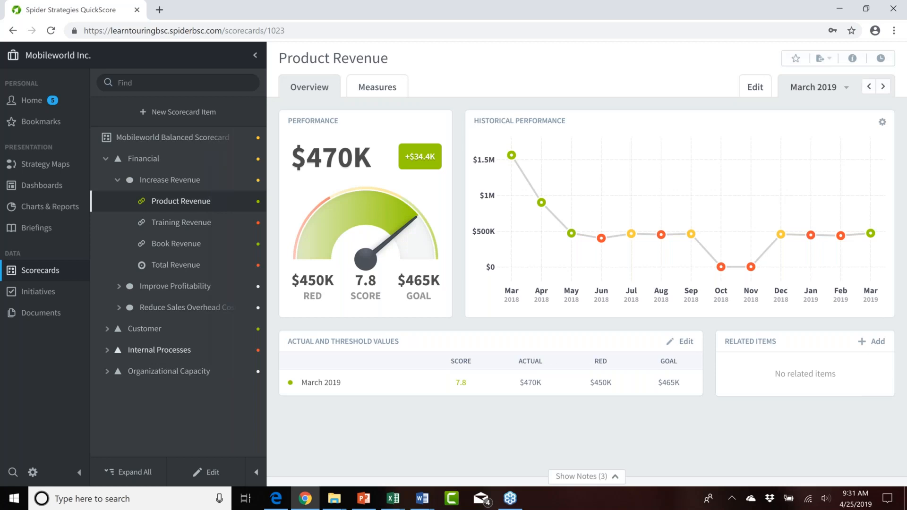
Review the choices for notifying owners of parents of linked items when the source is modified, in Application Administration
click(33, 473)
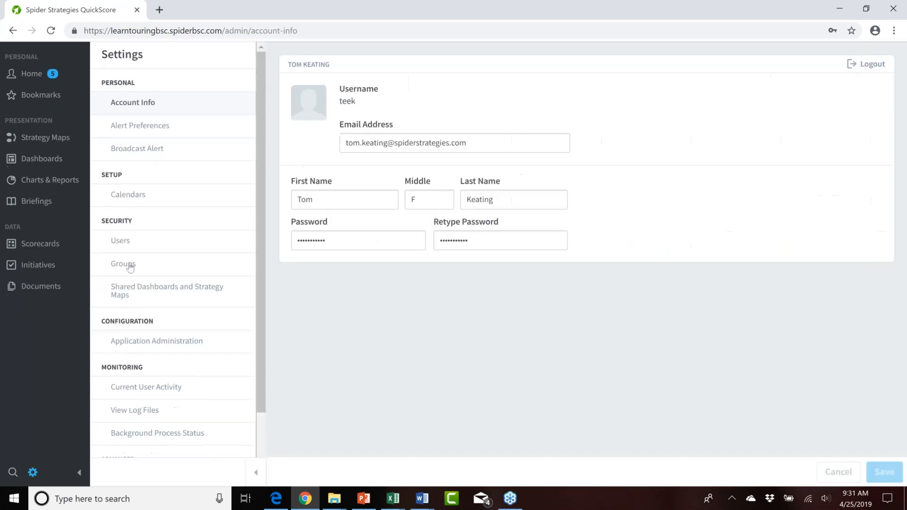
click(151, 344)
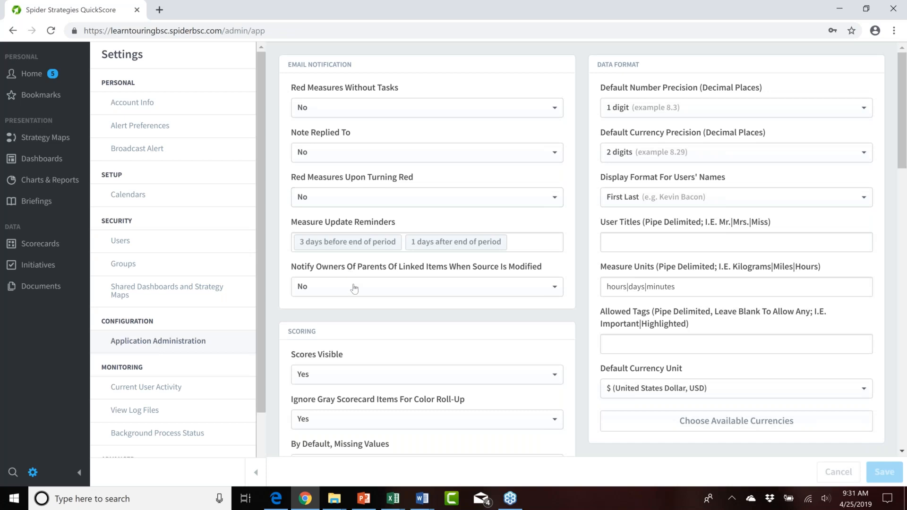
click(359, 287)
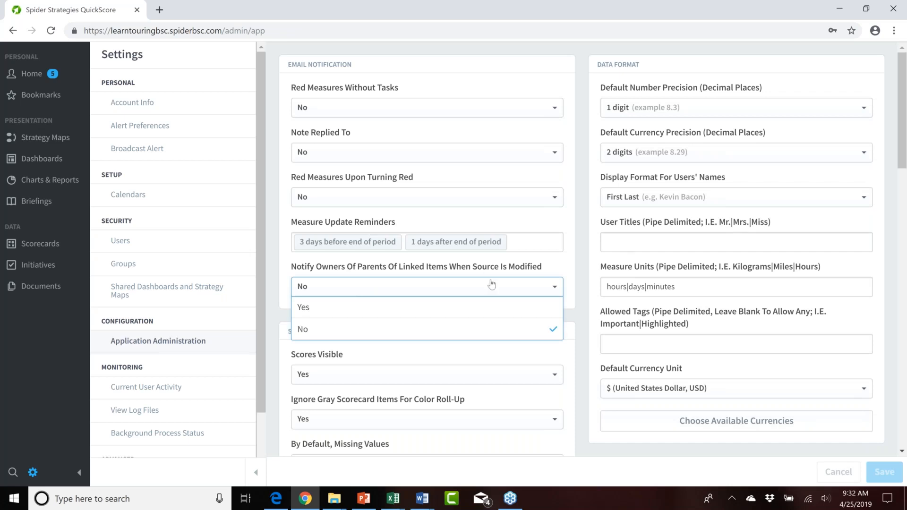
click(572, 286)
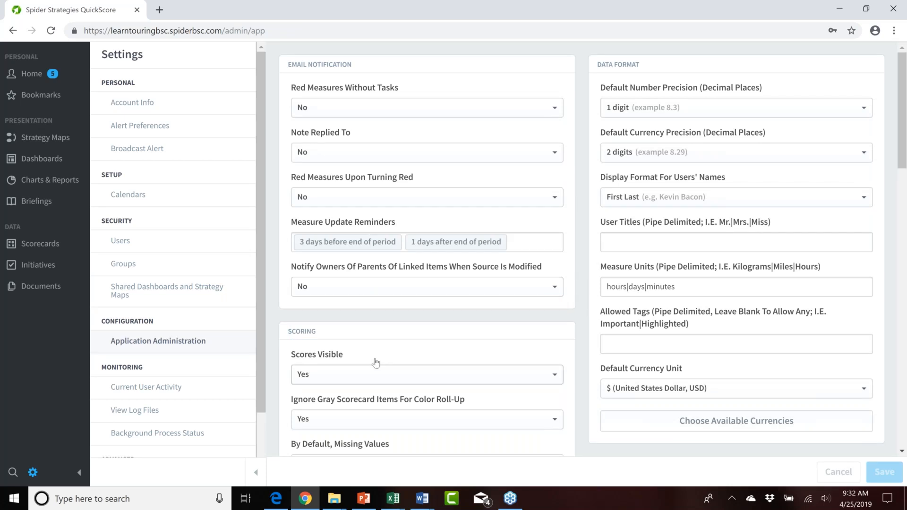
Examine the Scores Visible option in the Scoring settings and view the scores on the Mobileworld Balanced Scorecard overview
scroll(390, 327, down, 5)
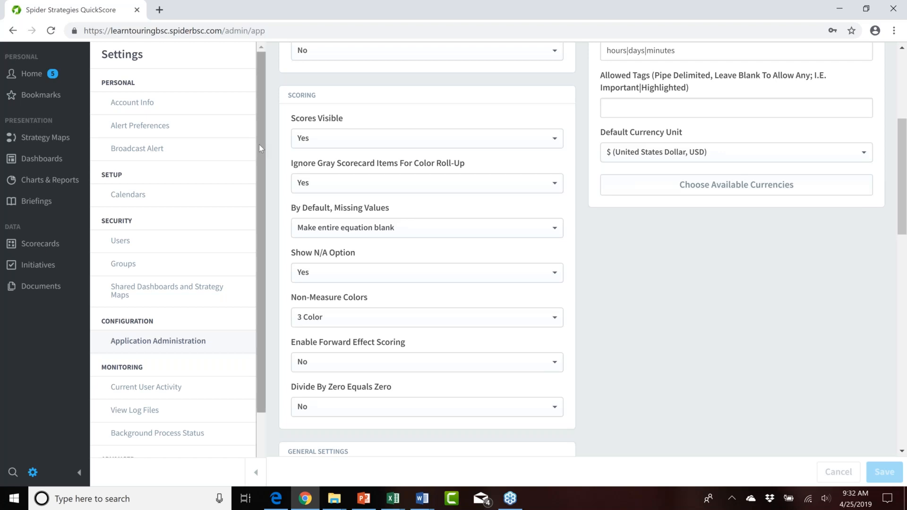
click(349, 140)
click(349, 141)
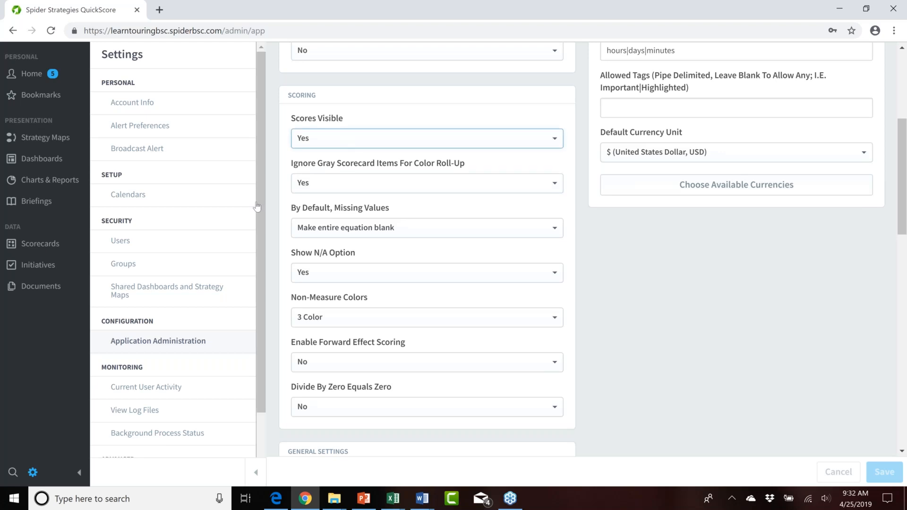
click(41, 245)
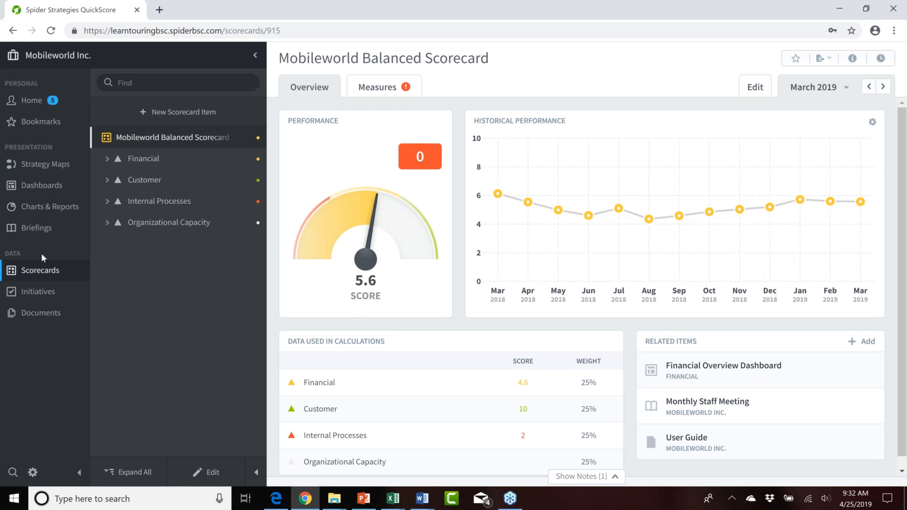
Set Scores Visible to No in the application's Scoring settings, save, and check the Mobileworld Balanced Scorecard overview
click(38, 477)
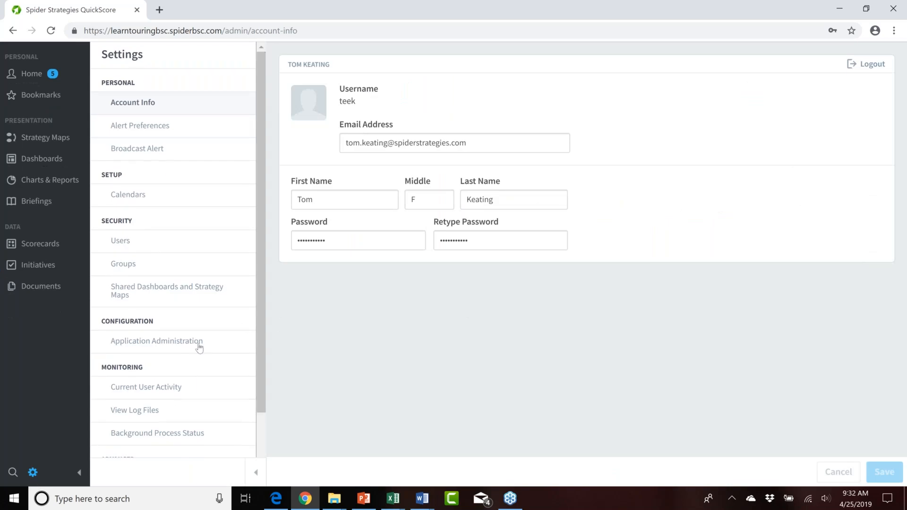
click(199, 344)
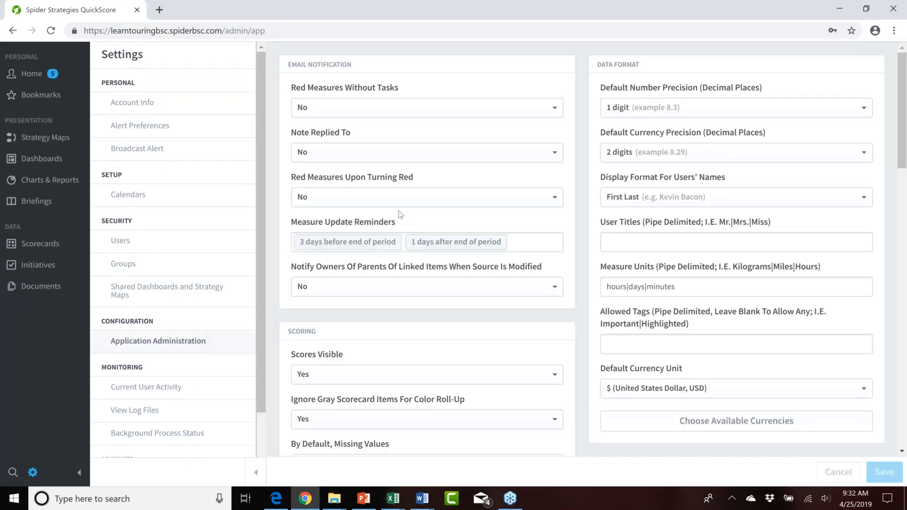
click(397, 381)
click(385, 416)
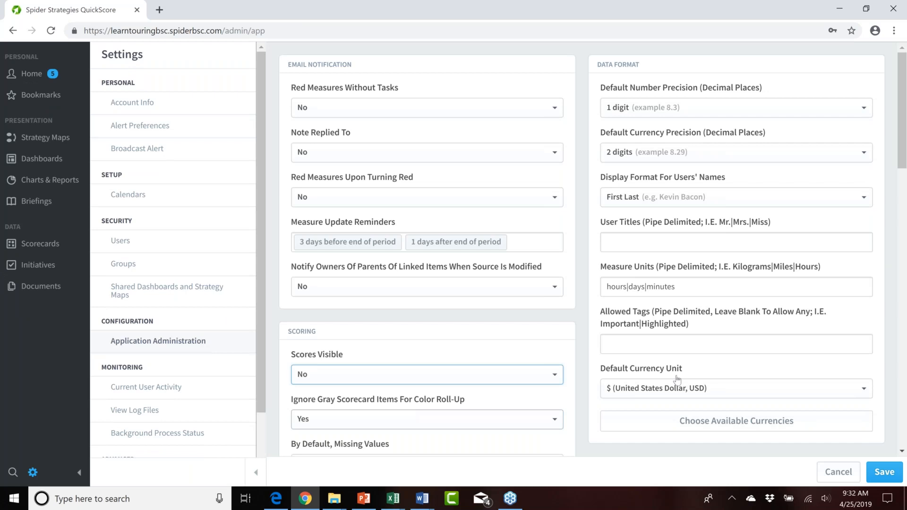
click(889, 472)
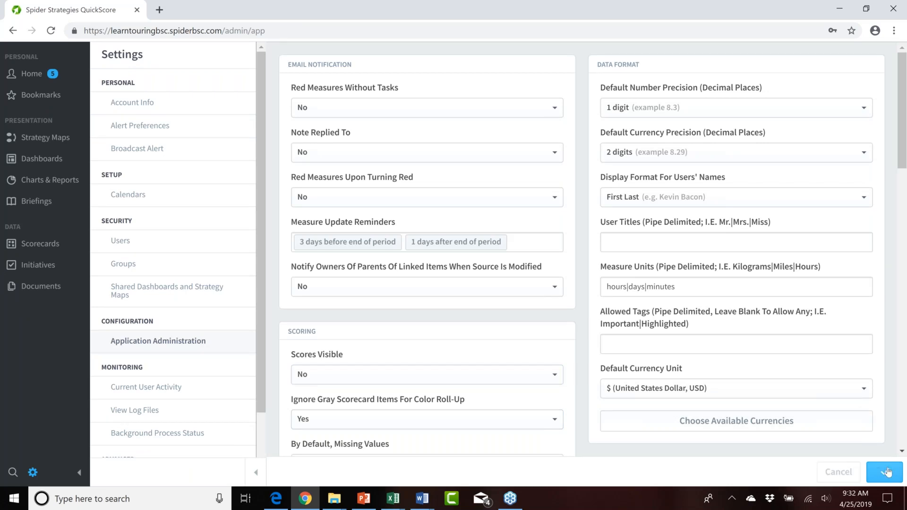
click(40, 245)
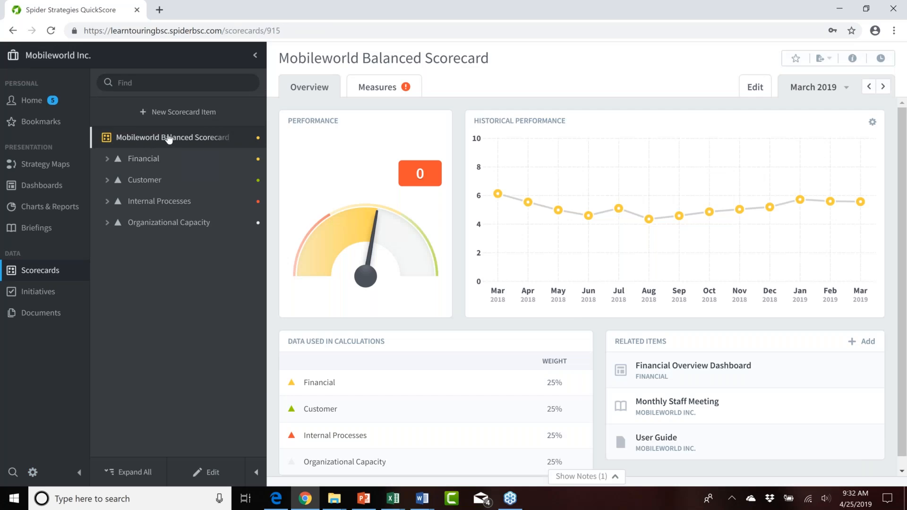
double_click(357, 293)
Set Scores Visible back to Yes in the Scoring settings and save the change while returning to the scorecards
click(32, 473)
click(179, 343)
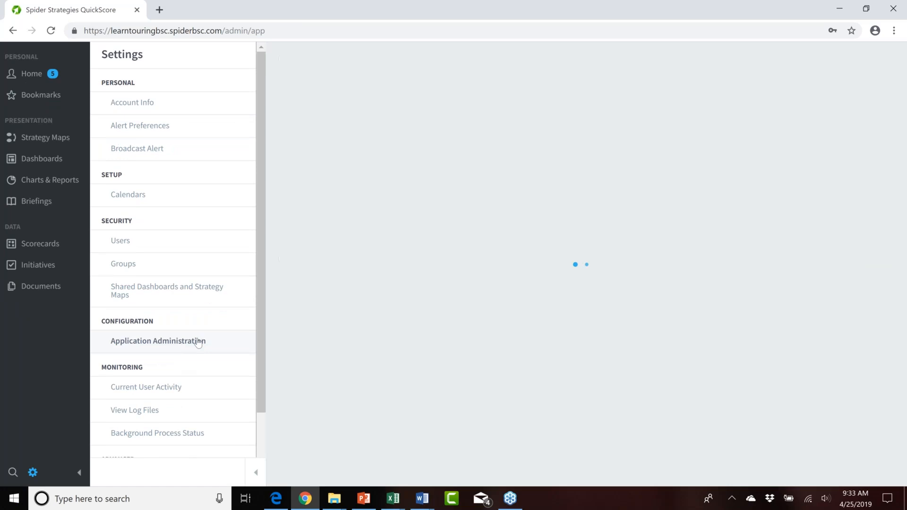
click(555, 375)
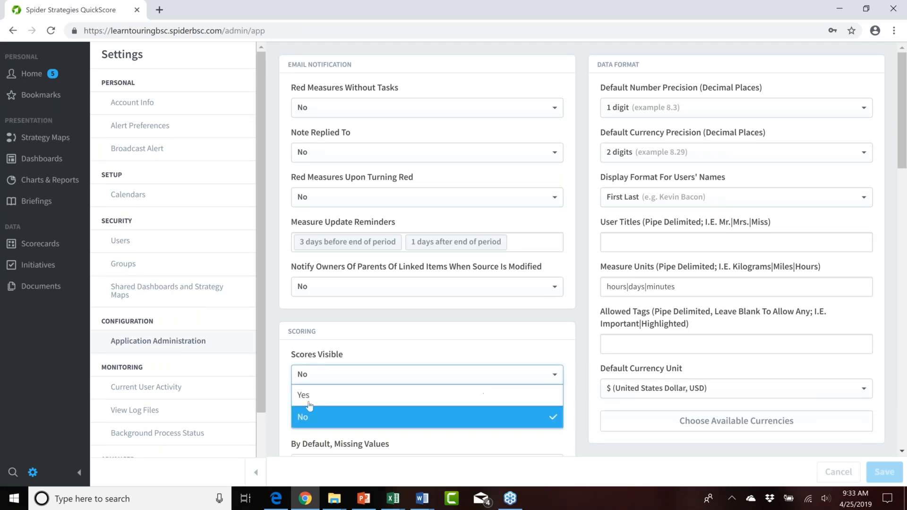
click(312, 396)
scroll(411, 326, down, 4)
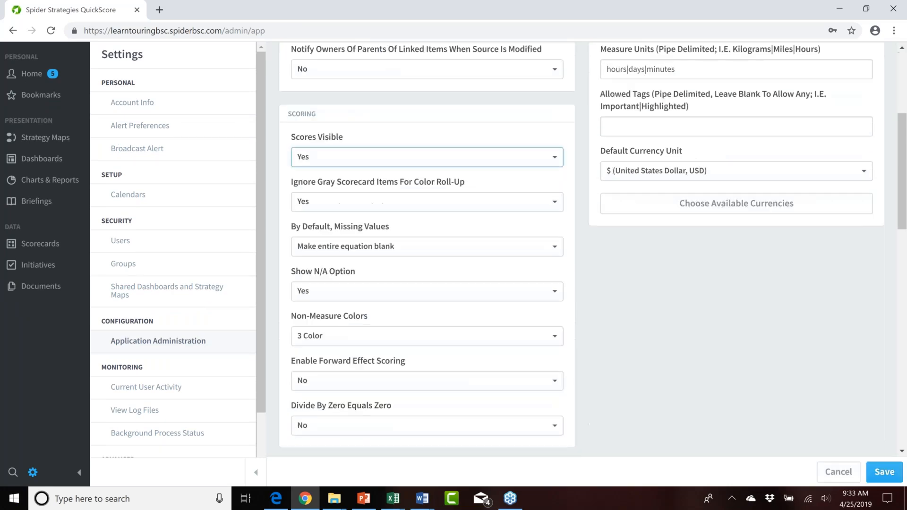
scroll(407, 326, down, 1)
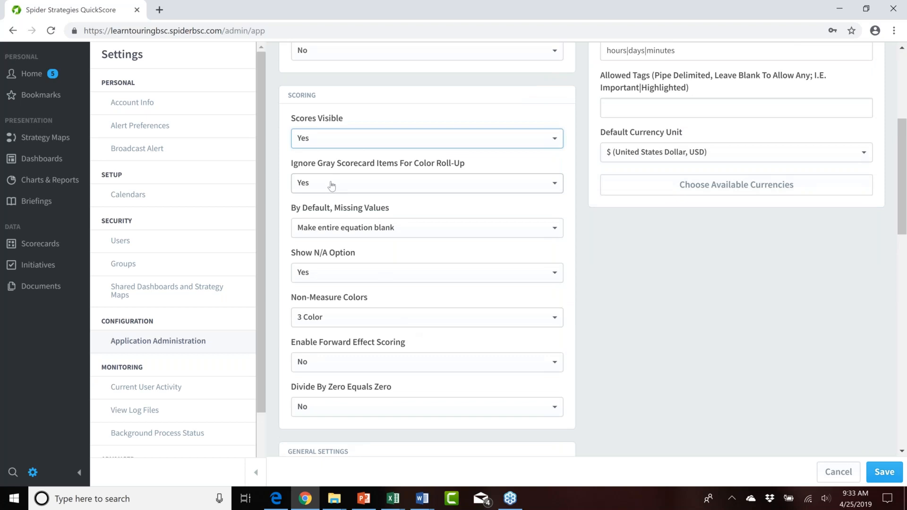
click(42, 247)
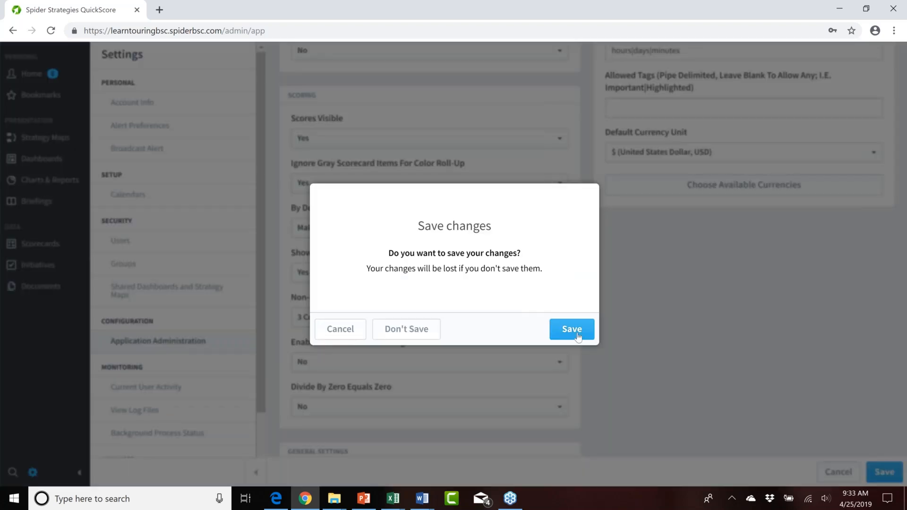
click(571, 332)
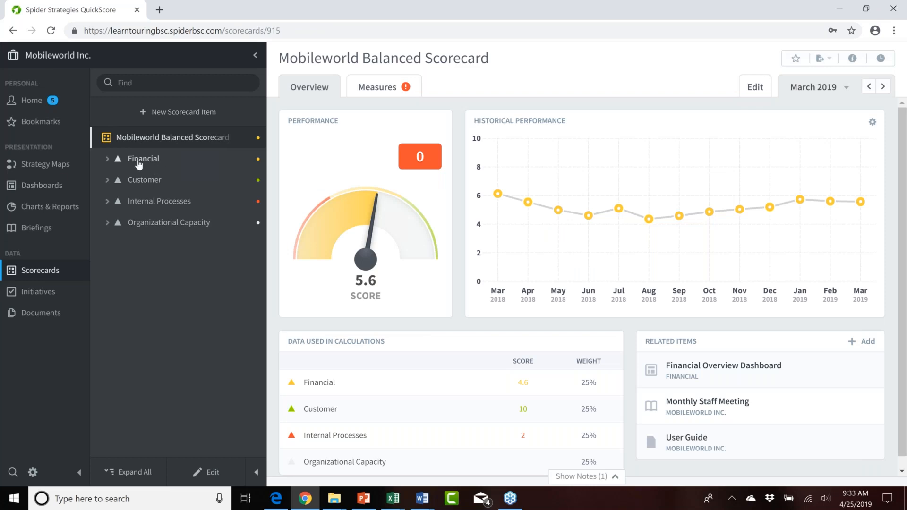
View the Financial perspective's overview for February 2019 and go back to March 2019
click(138, 160)
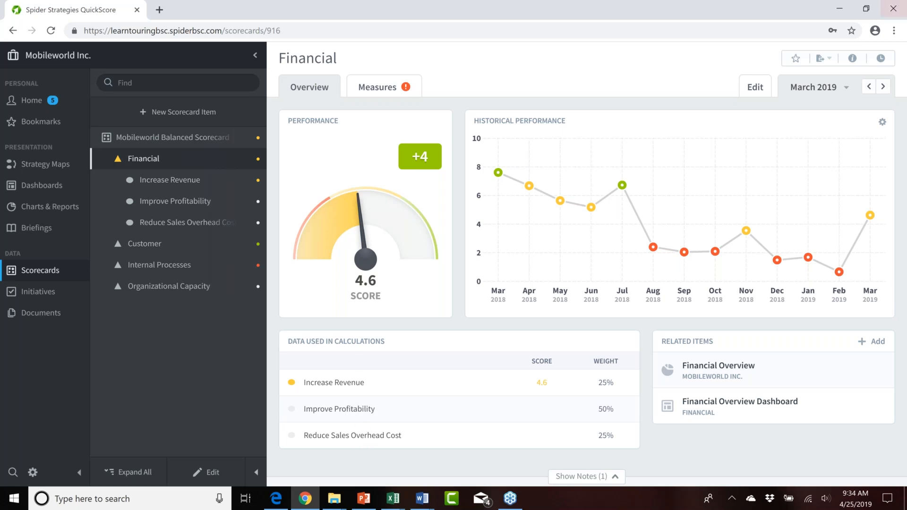
click(870, 87)
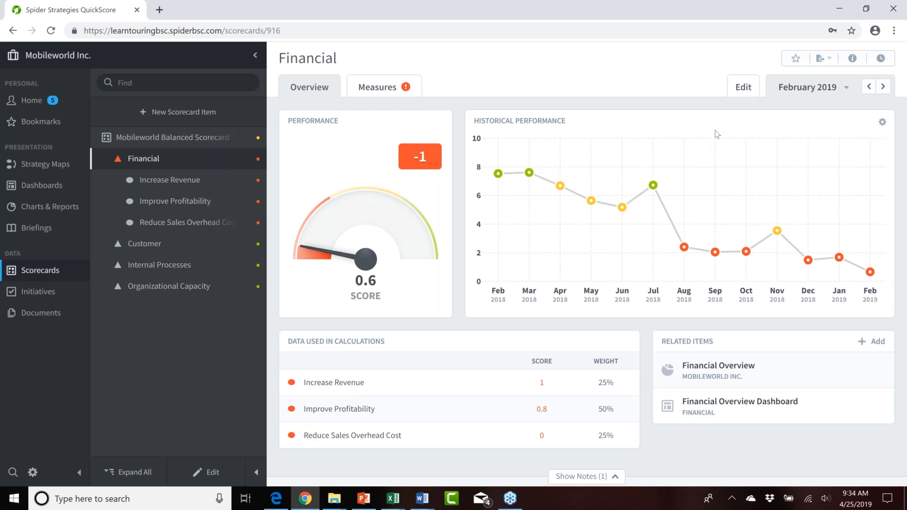
click(883, 87)
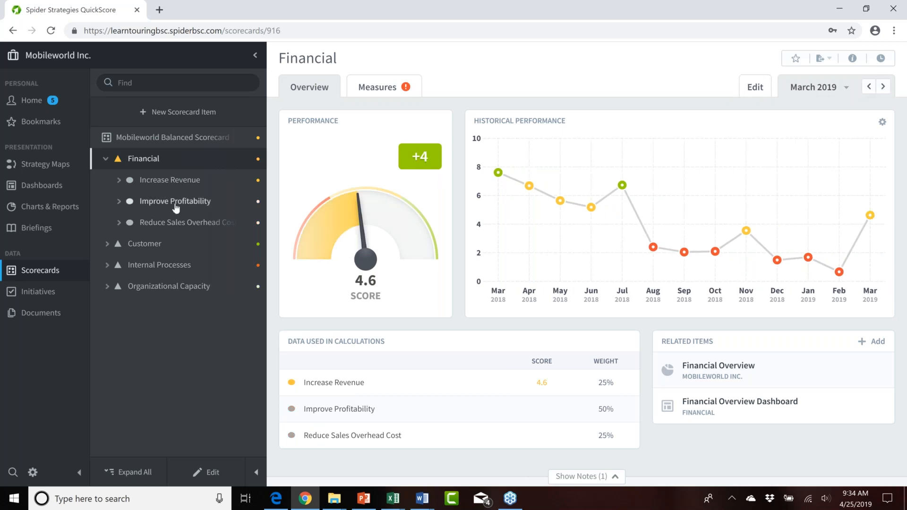
Examine the March 2019 performance of Improve Profitability and Reduce Sales Overhead Cost, and return to the Financial overview
click(202, 205)
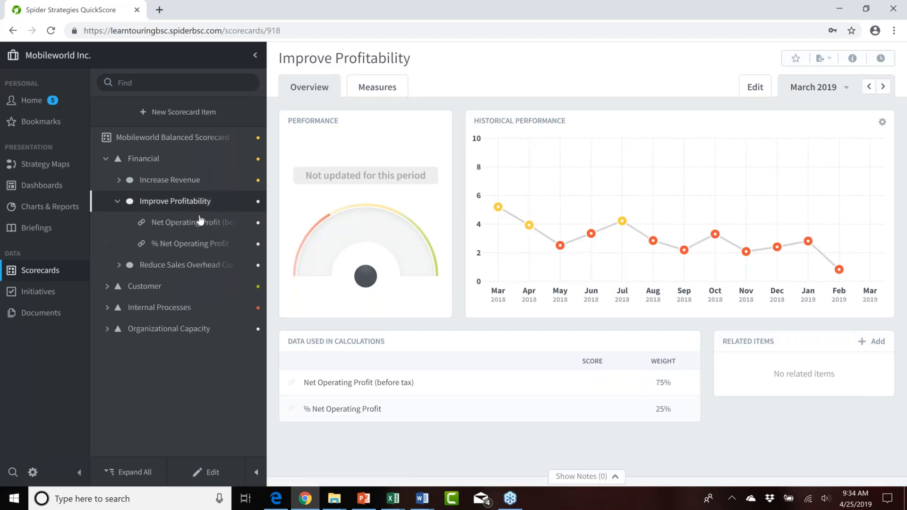
click(183, 204)
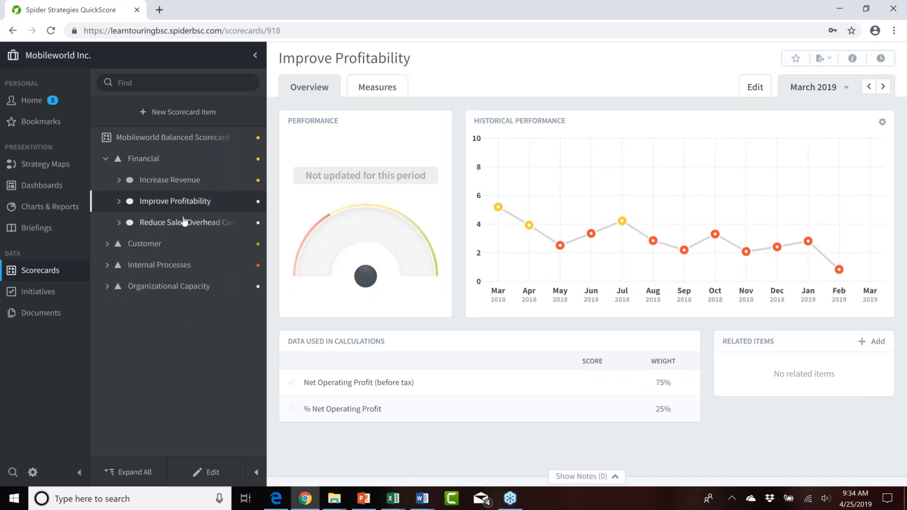
click(186, 224)
click(185, 224)
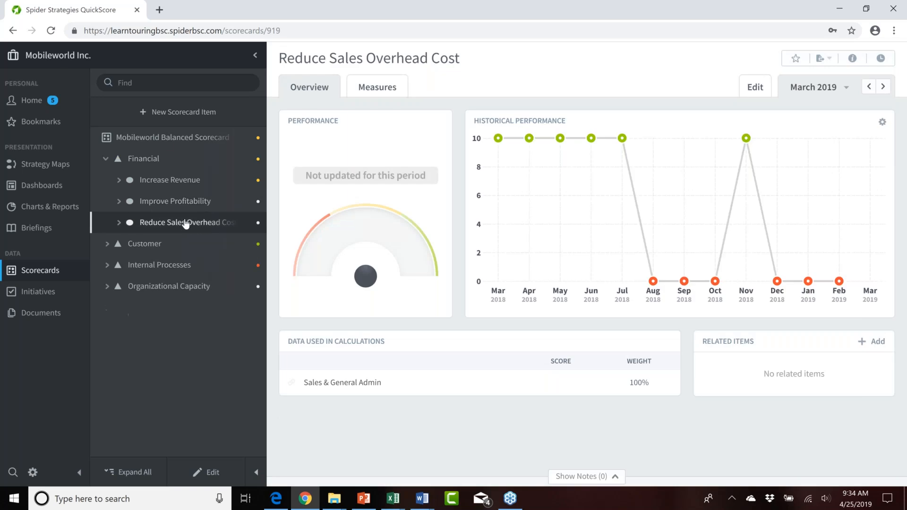
click(150, 162)
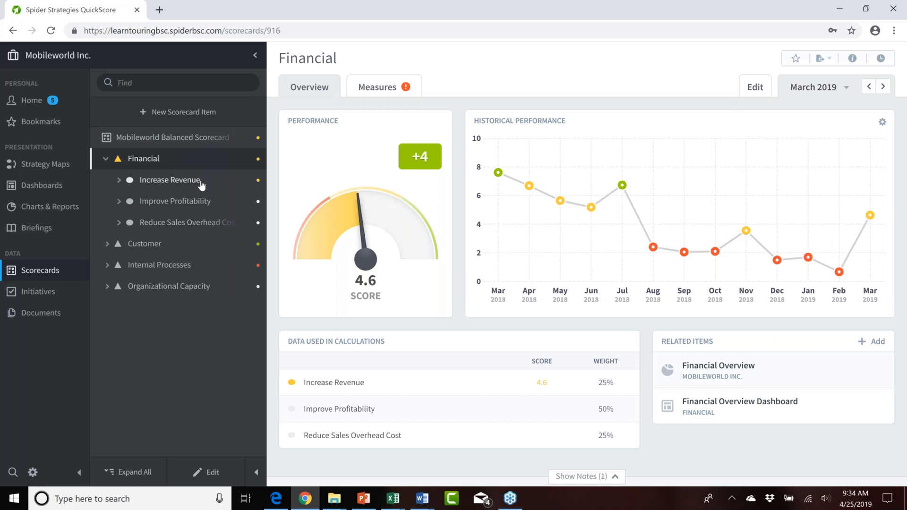
Compare the March 2019 scores of Increase Revenue and its parent Financial perspective, collapsing Increase Revenue's measures
click(174, 185)
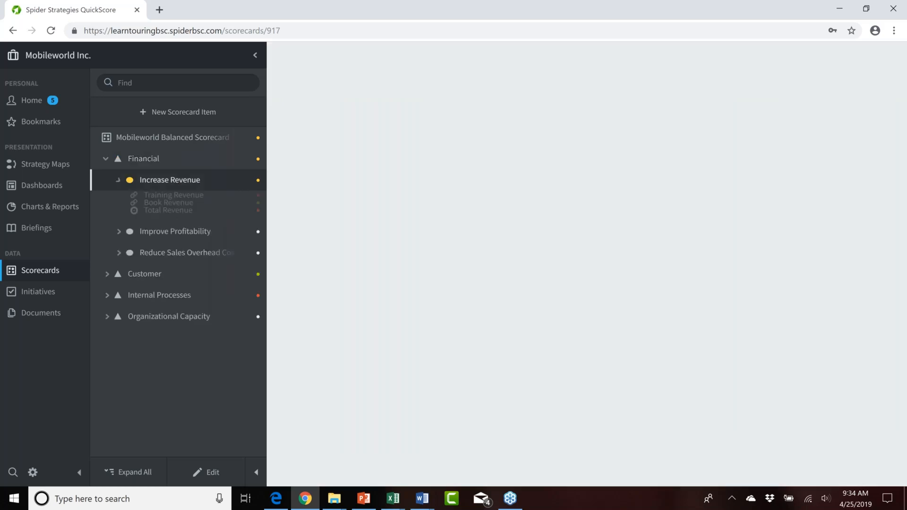
click(116, 182)
click(142, 160)
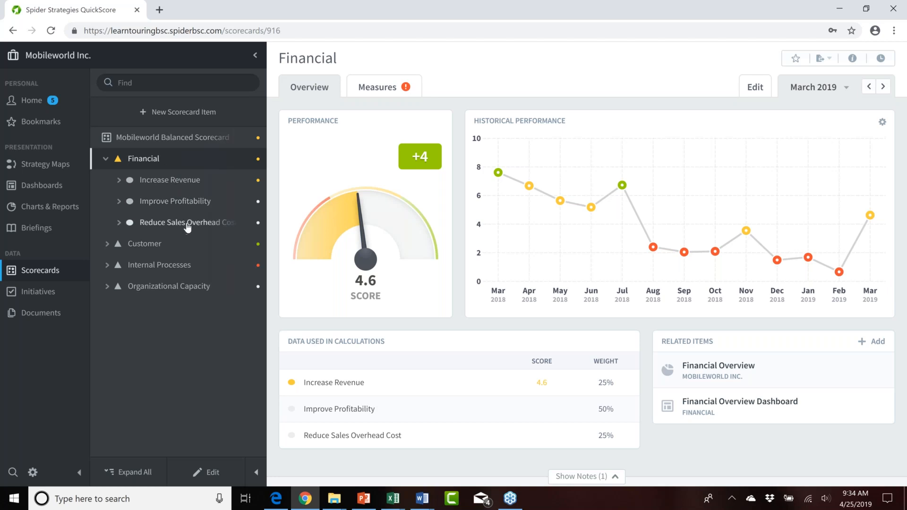
click(177, 182)
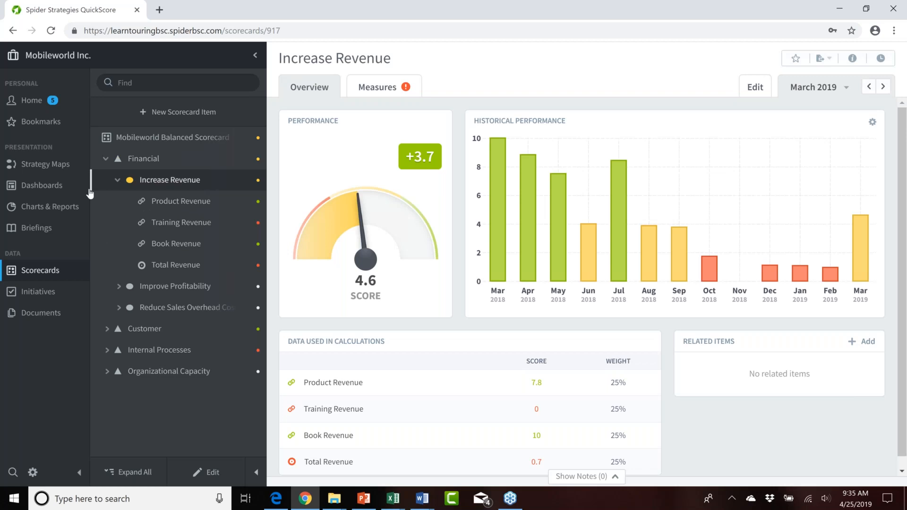
click(118, 180)
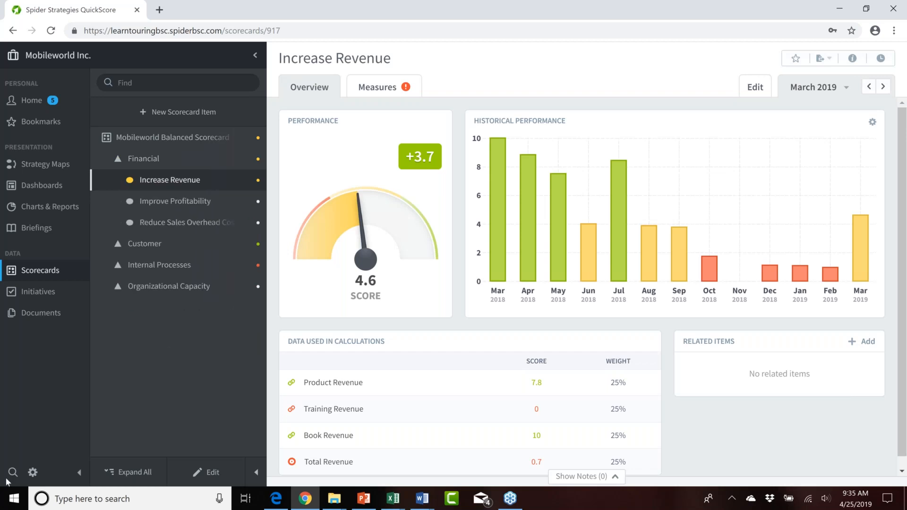
Set Ignore Gray Scorecard Items For Color Roll-Up to No in Application Administration and save the settings
click(32, 472)
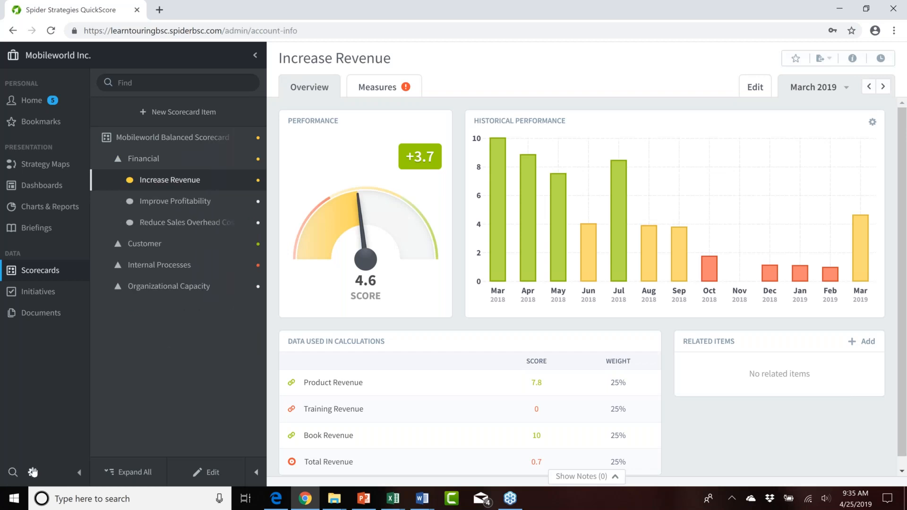
click(172, 344)
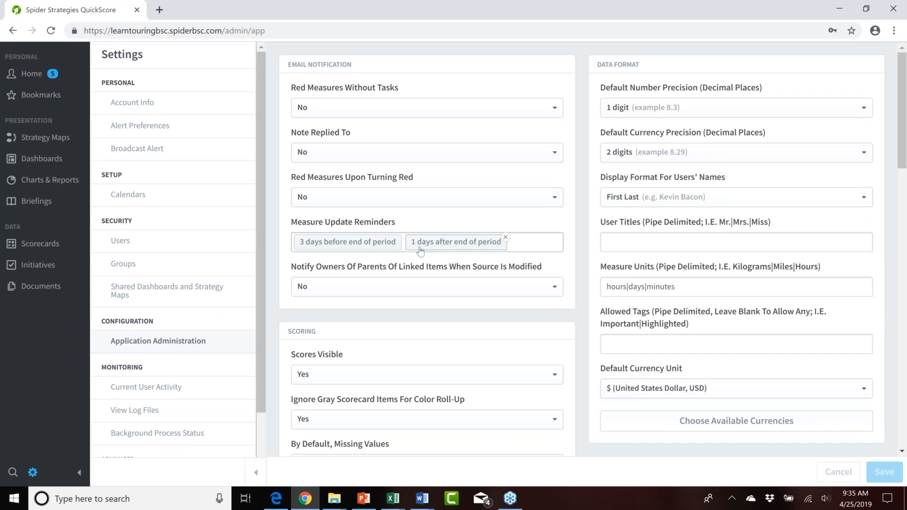
scroll(420, 251, down, 3)
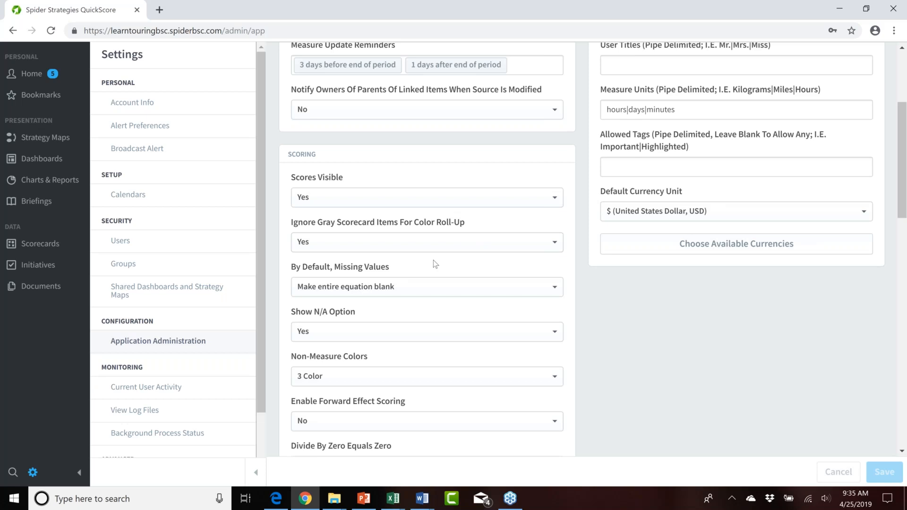
click(494, 247)
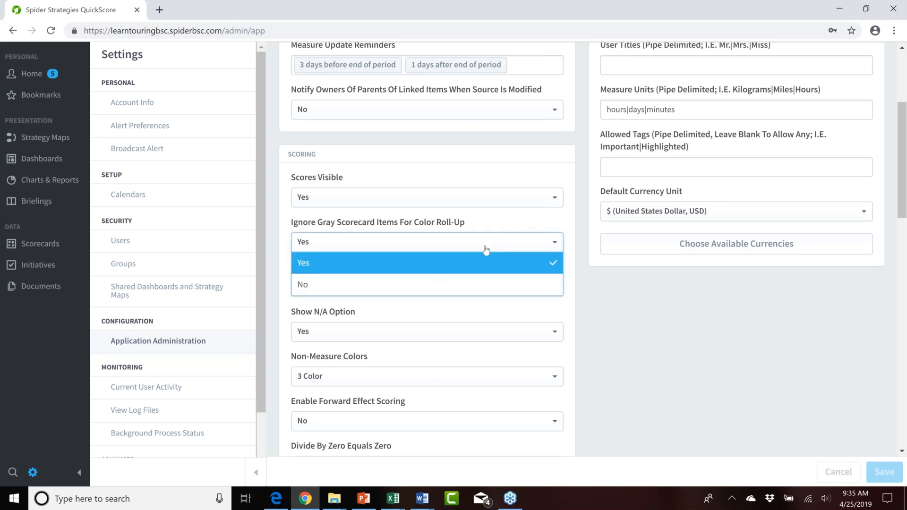
click(356, 293)
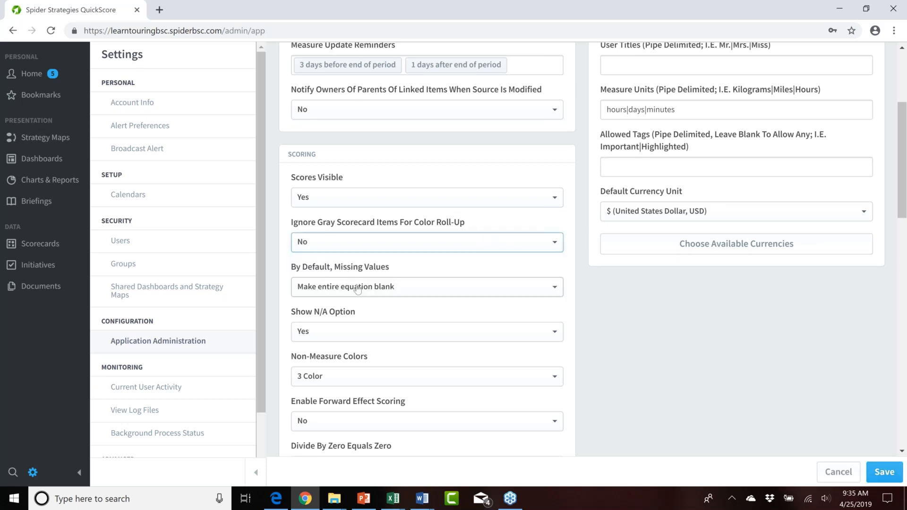
click(882, 473)
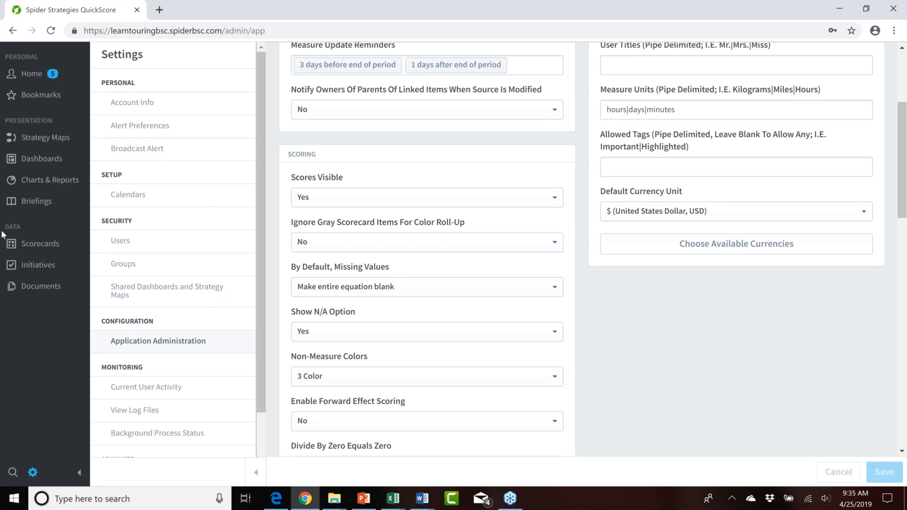
View the Financial perspective of the Mobileworld Balanced Scorecard and reload it to check its recalculated March 2019 score
click(40, 245)
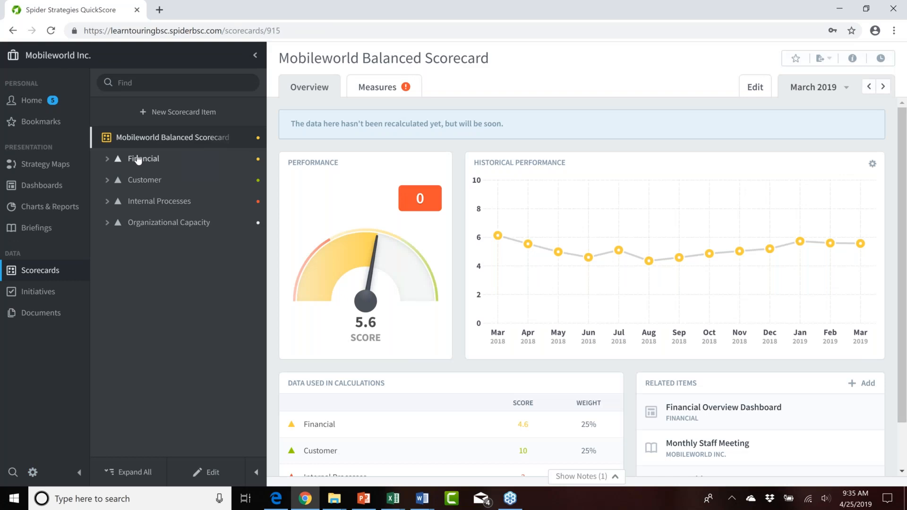
click(138, 159)
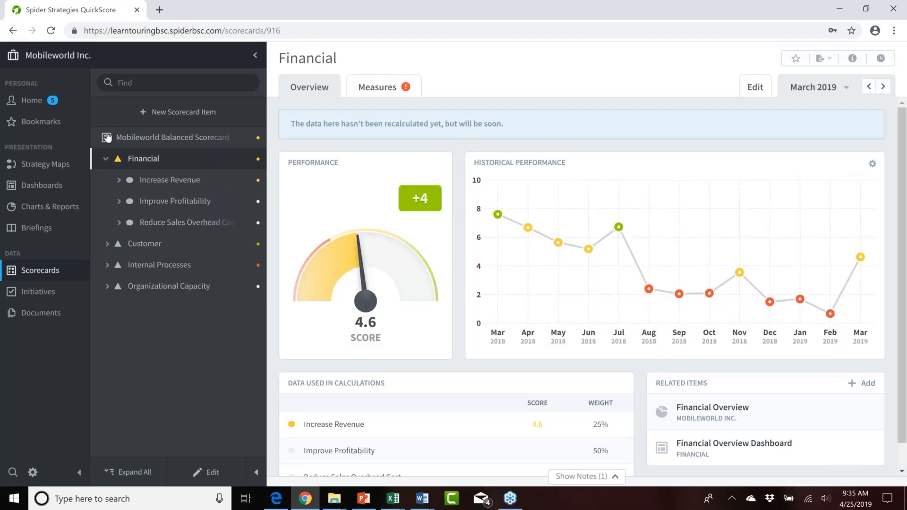
click(51, 30)
click(51, 31)
click(51, 31)
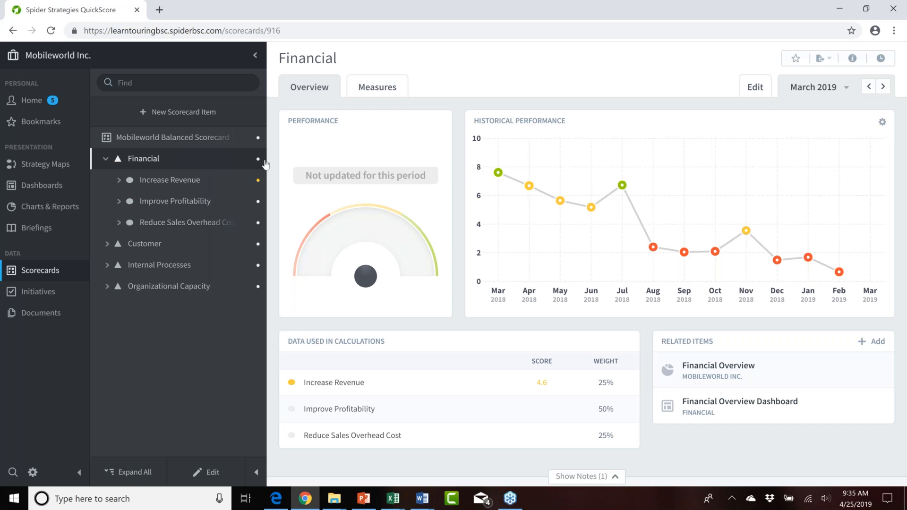
Compare the March 2019 performance of Increase Revenue and Improve Profitability, collapse their measures, and return to the Financial overview
click(184, 187)
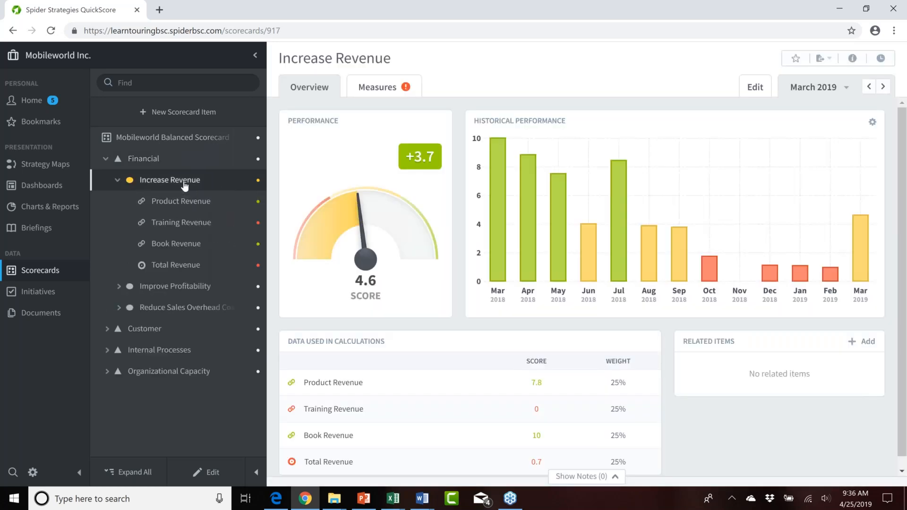
click(179, 290)
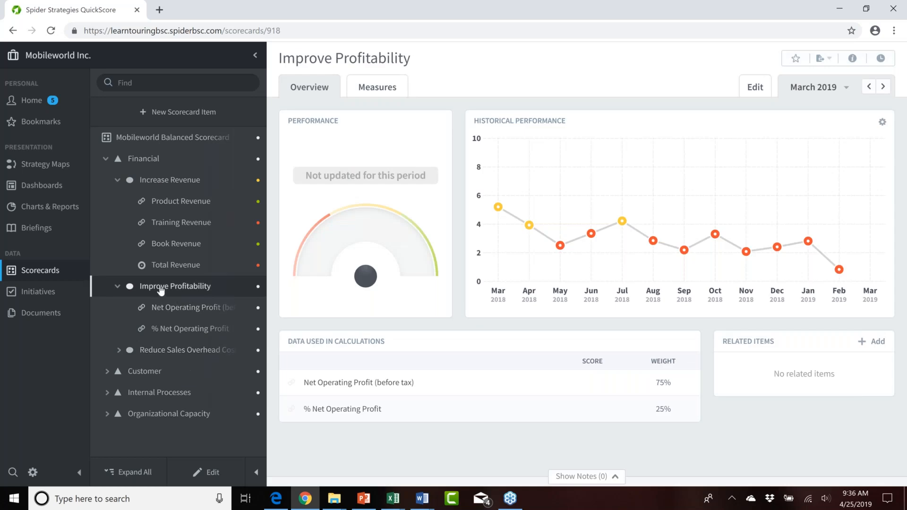
click(152, 181)
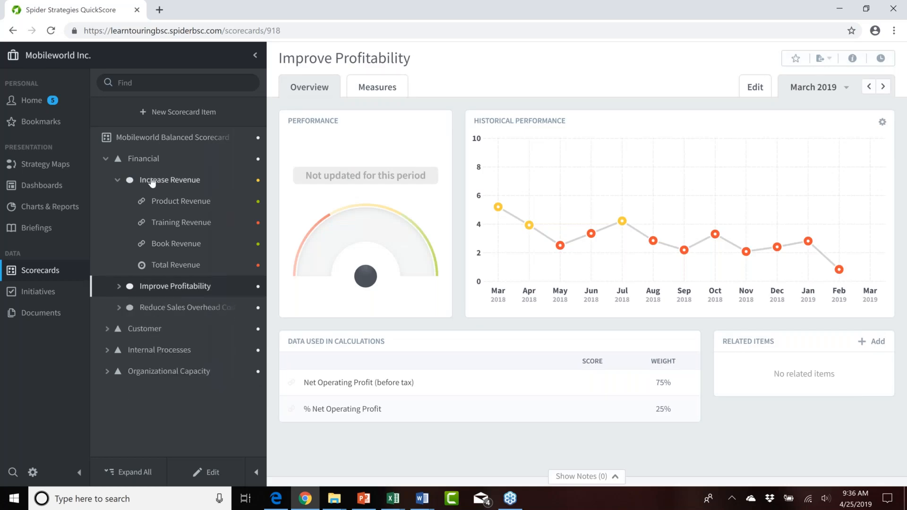
click(117, 181)
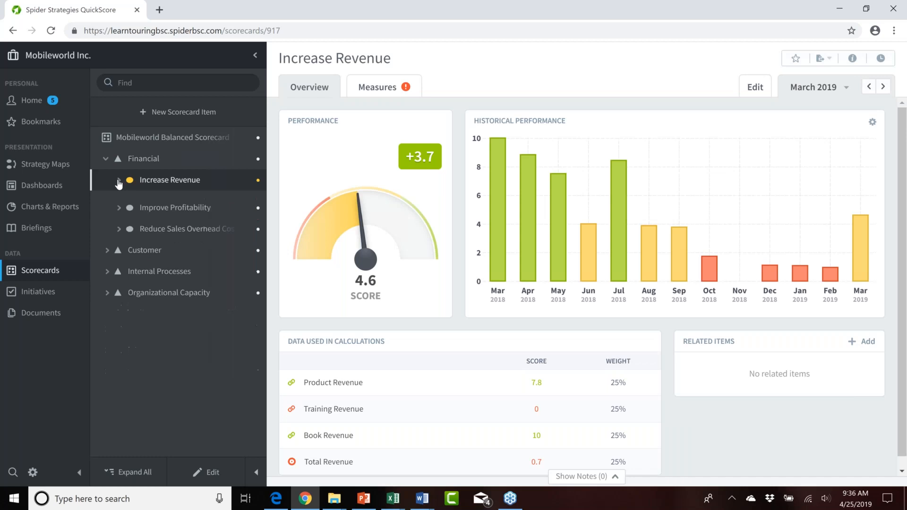
click(150, 163)
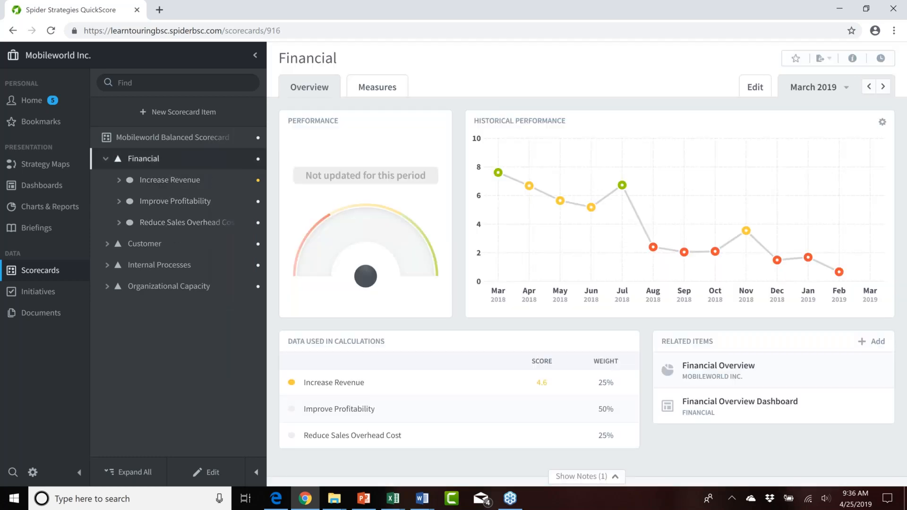
Set Ignore Gray Scorecard Items For Color Roll-Up back to Yes in Application Administration and save the settings
click(34, 473)
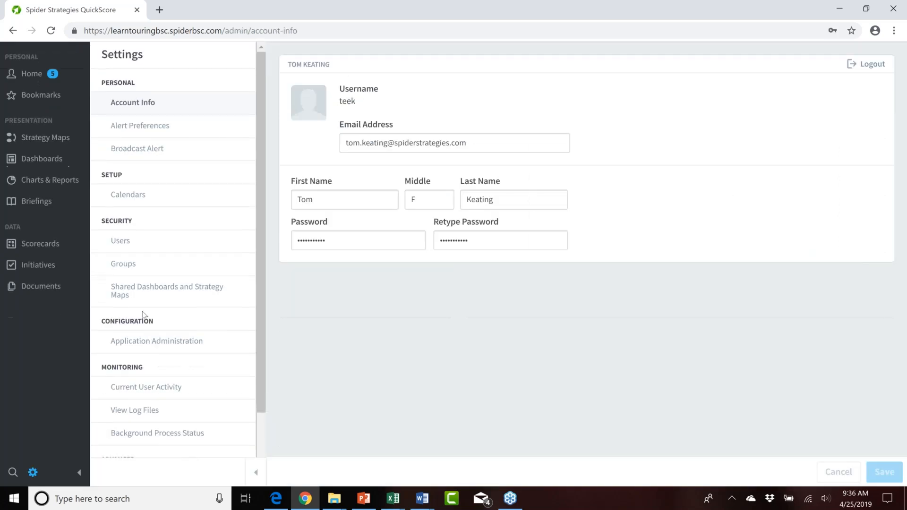
click(150, 341)
scroll(393, 253, down, 4)
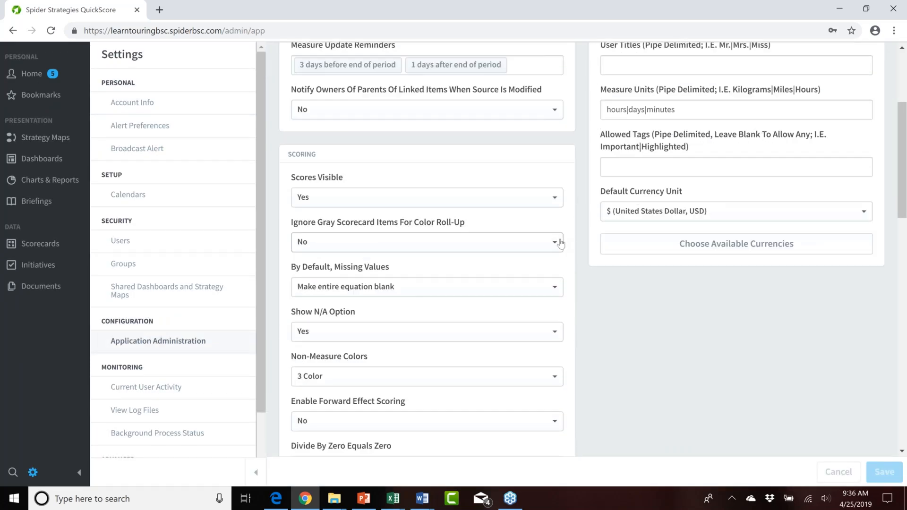
click(549, 244)
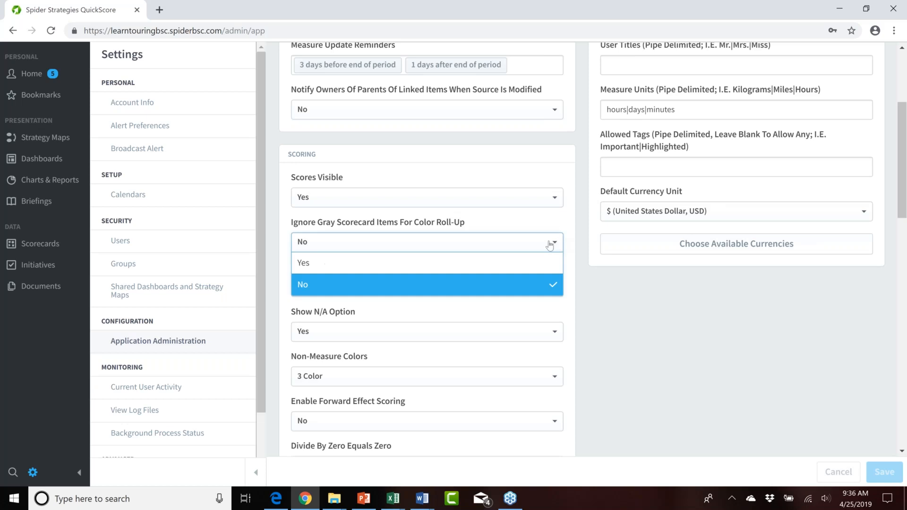
click(353, 267)
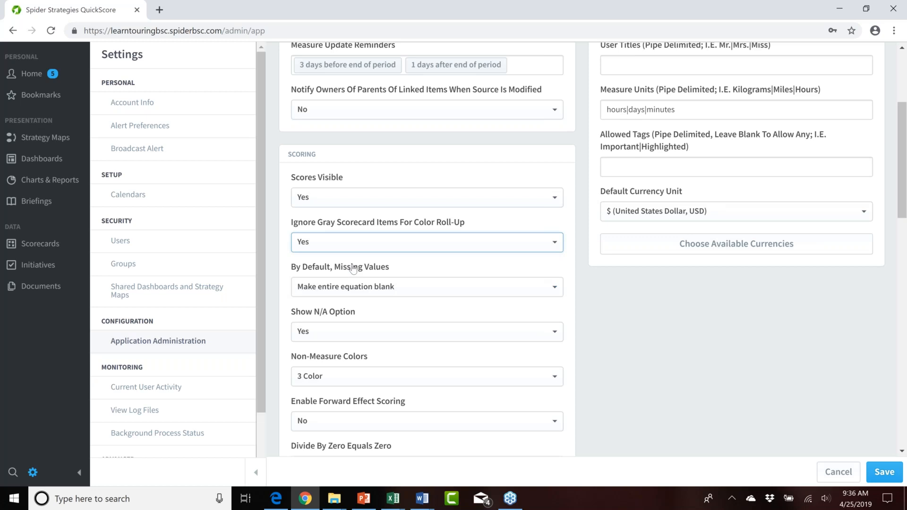
click(882, 475)
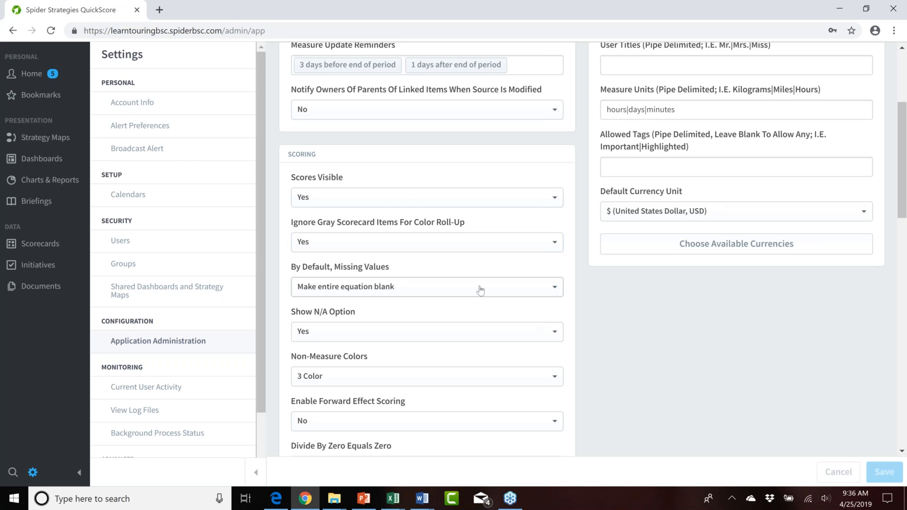
Check the default missing-values options, and view the Product Revenue measure under Revenue in the Financial organization's scorecard
click(480, 290)
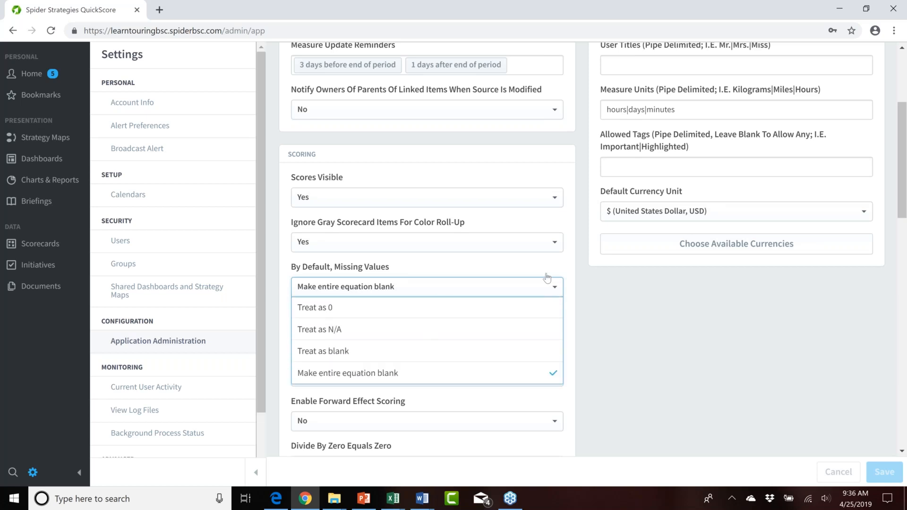
click(45, 246)
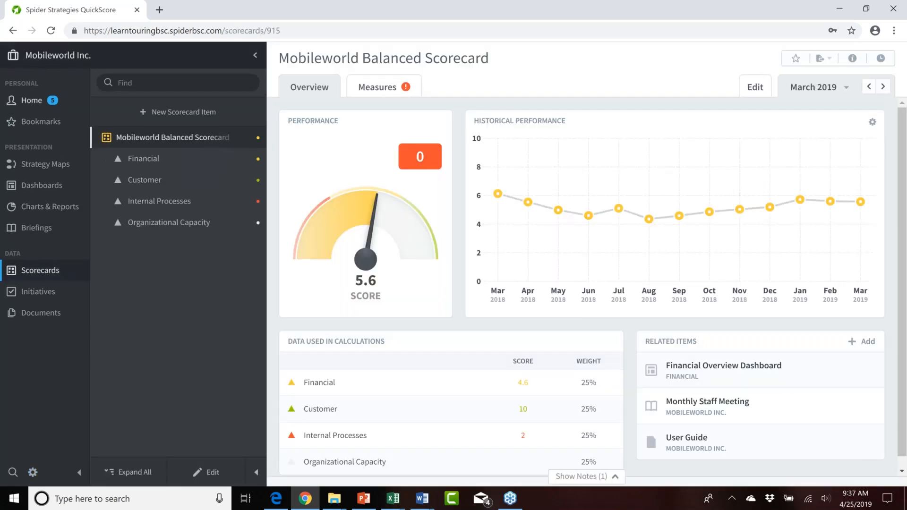
click(89, 58)
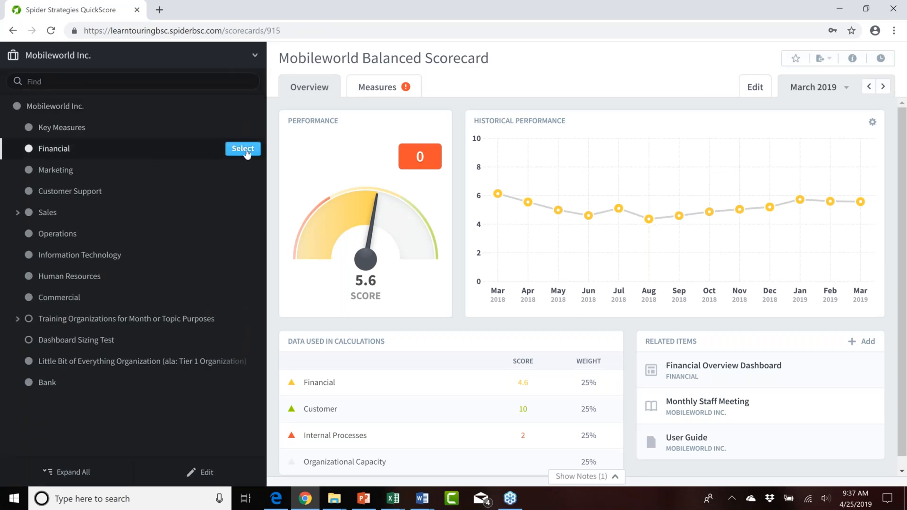
click(243, 151)
click(129, 160)
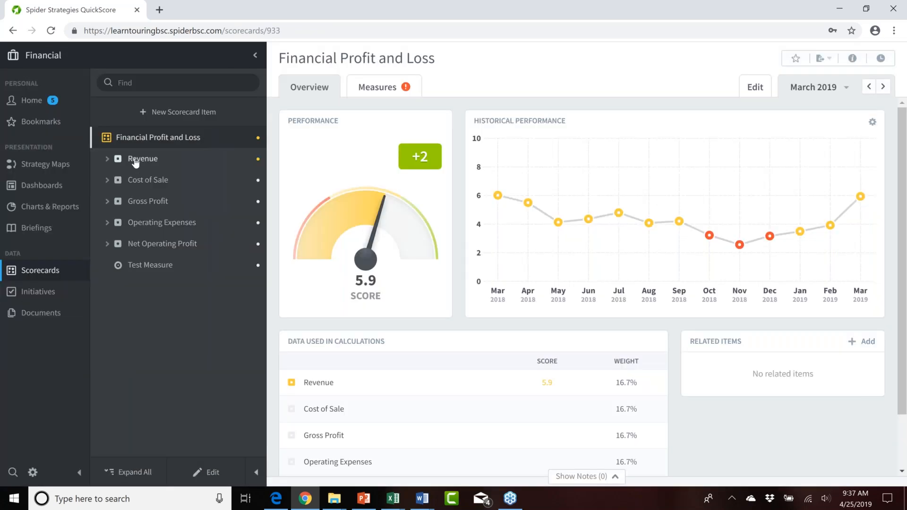
click(162, 180)
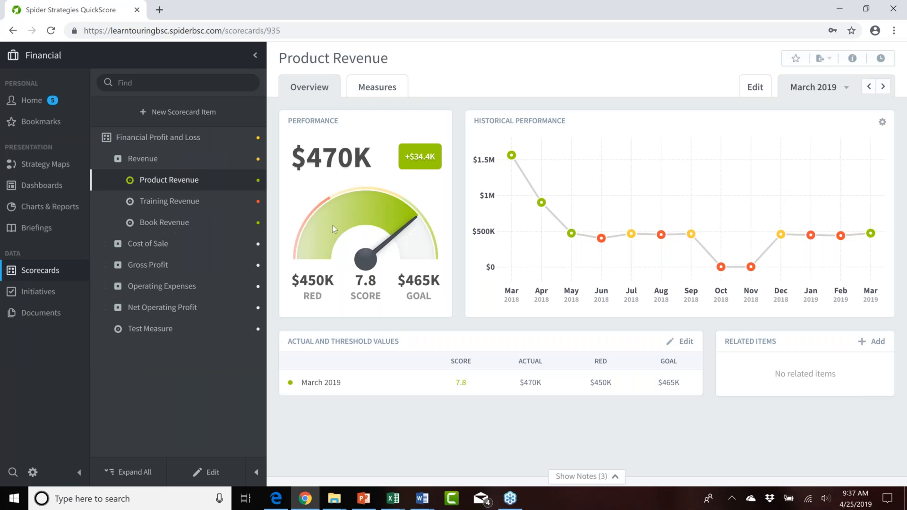
Open Product Revenue for editing and examine its measure details, series, owners and updaters
click(213, 472)
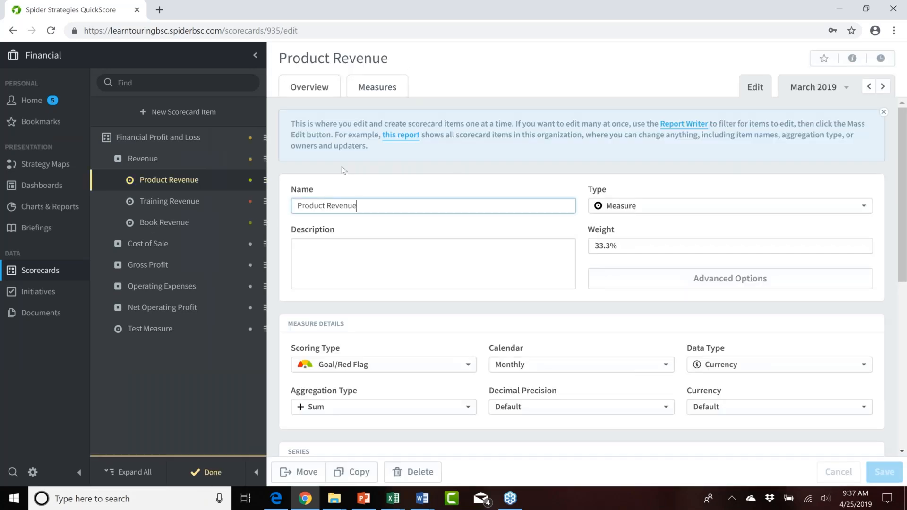
scroll(342, 166, down, 5)
scroll(341, 167, up, 3)
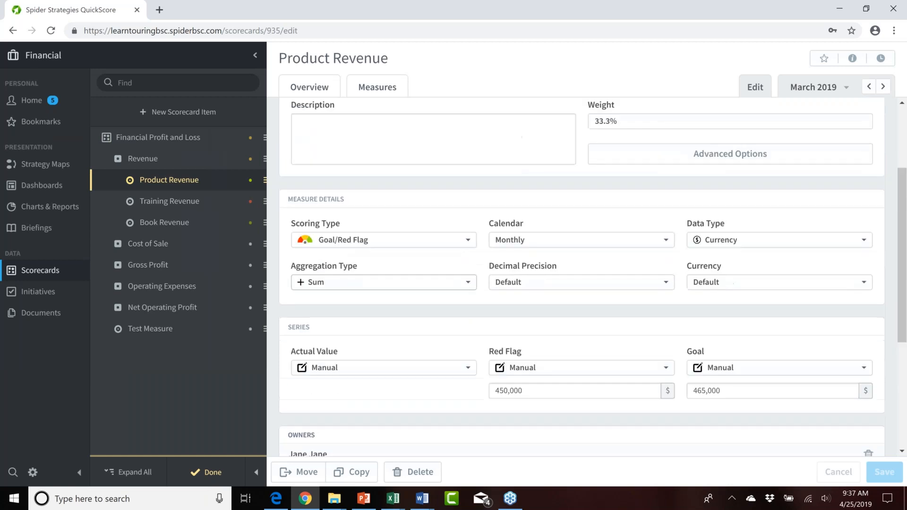
scroll(582, 279, down, 3)
scroll(581, 279, up, 5)
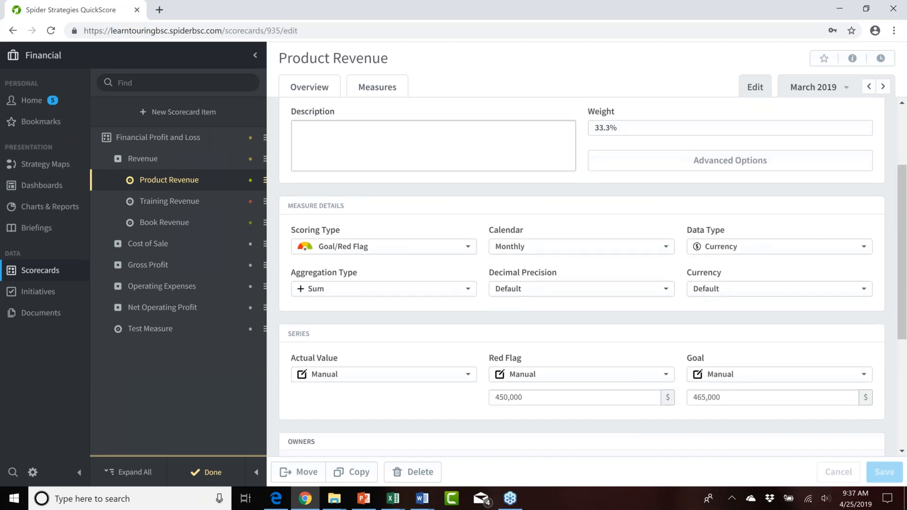
scroll(581, 276, down, 2)
scroll(582, 277, up, 2)
scroll(581, 276, down, 2)
scroll(581, 277, down, 4)
scroll(581, 277, up, 1)
scroll(581, 276, down, 1)
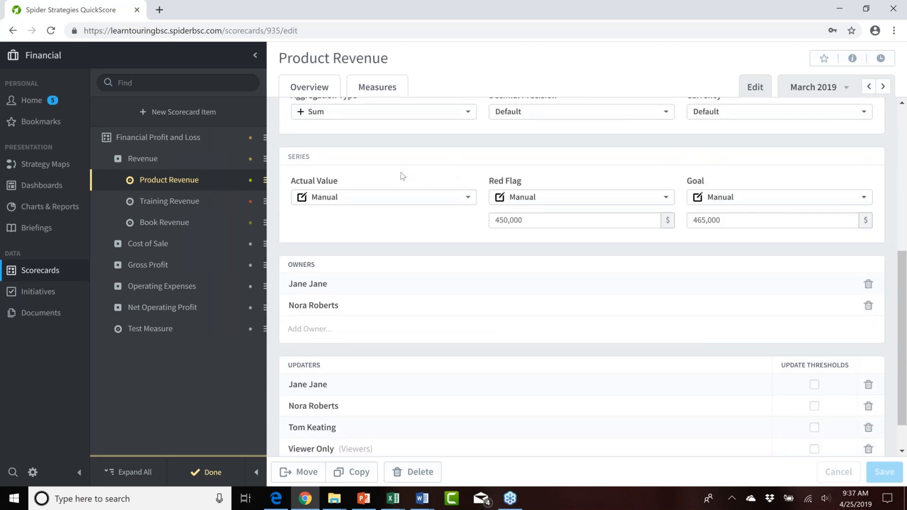
Try a Calculated actual value for Product Revenue with missing values treated as N/A and as 0, discard the changes, and finish editing
click(469, 200)
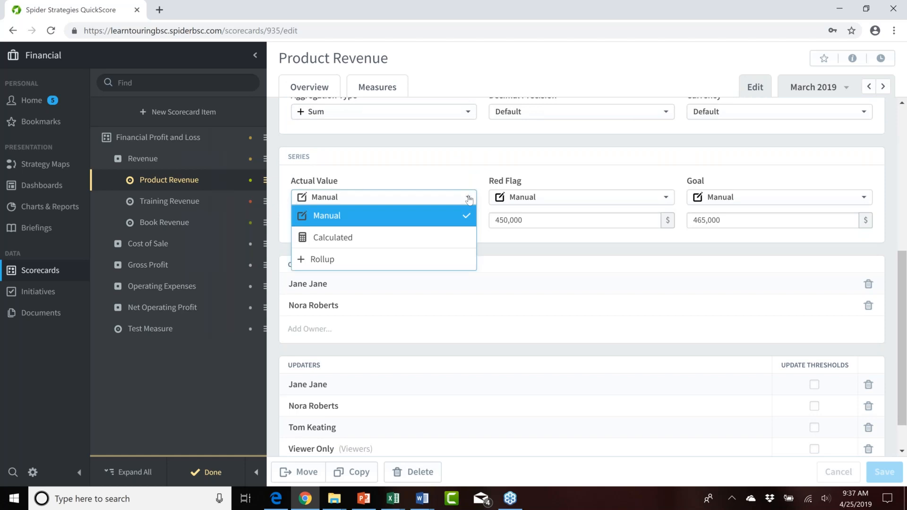
click(350, 242)
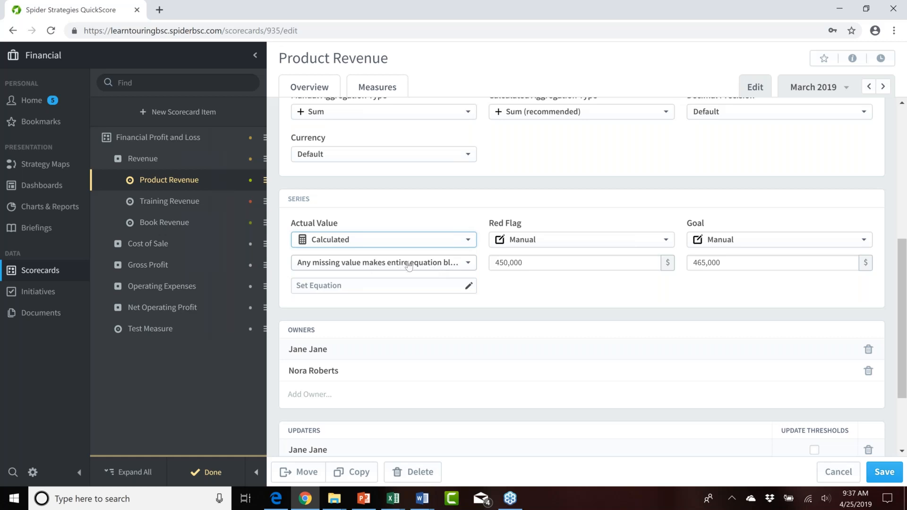
click(434, 266)
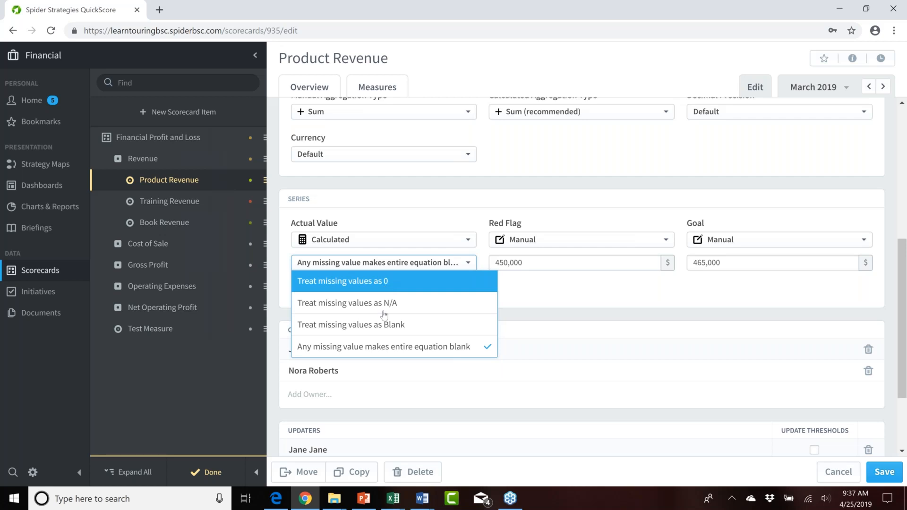
click(381, 304)
click(468, 266)
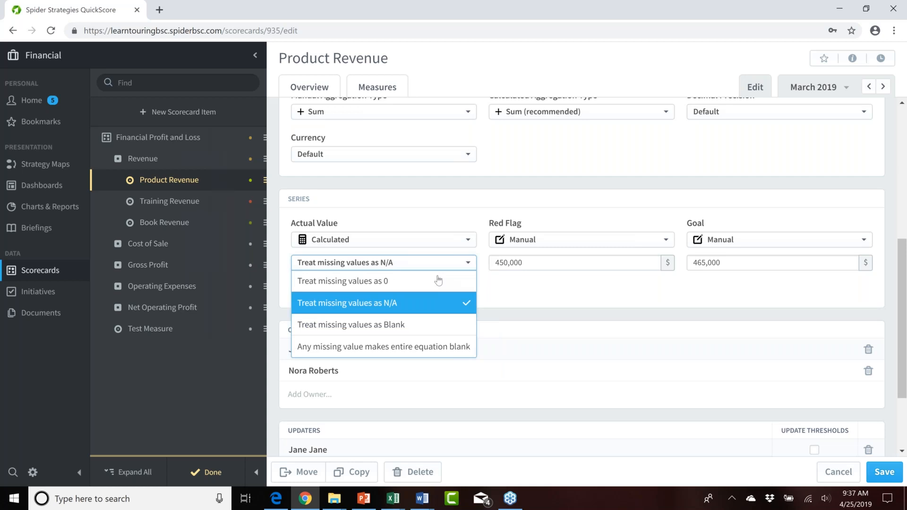
click(376, 282)
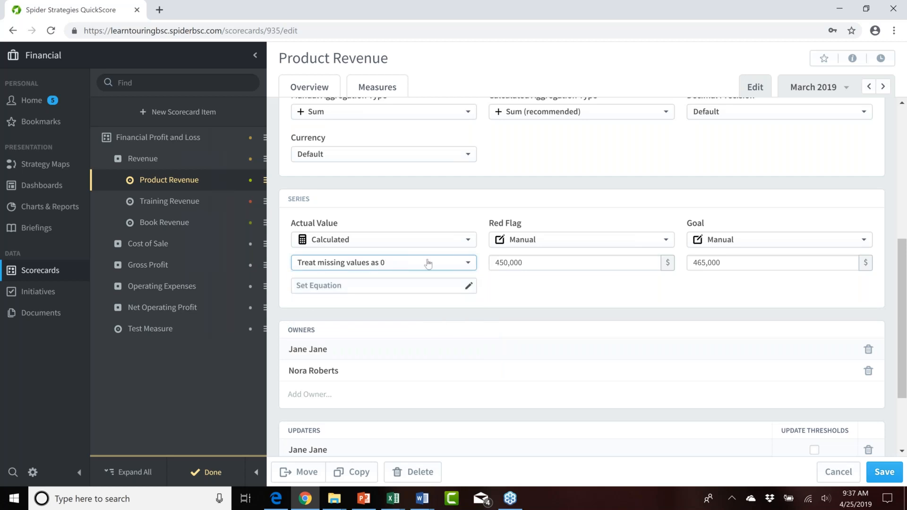
click(465, 265)
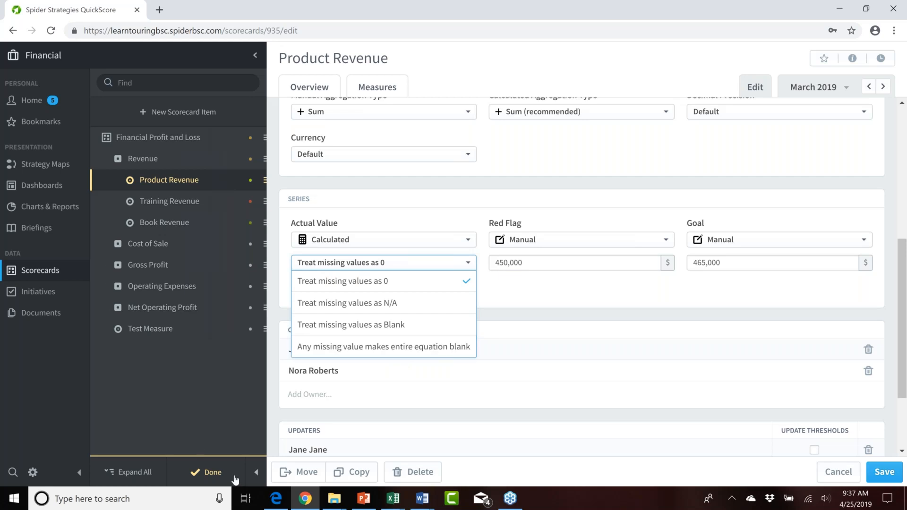
click(841, 472)
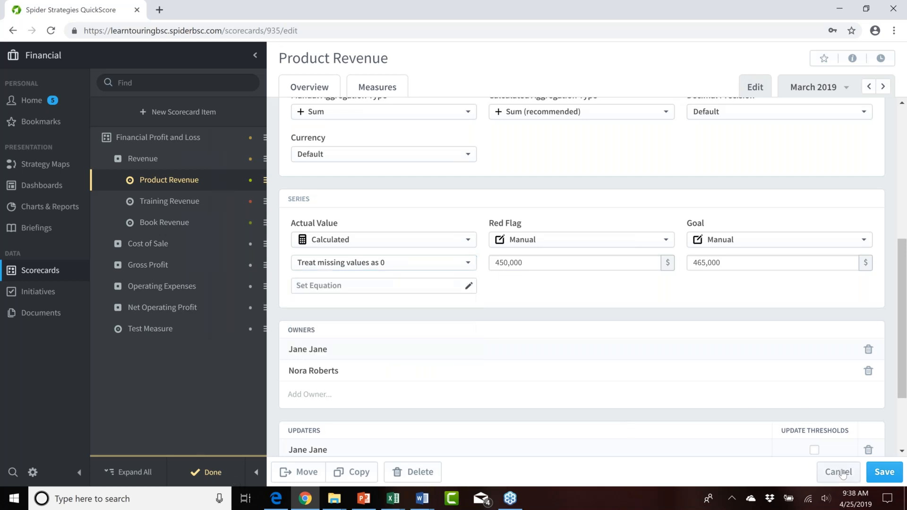
click(840, 473)
click(206, 473)
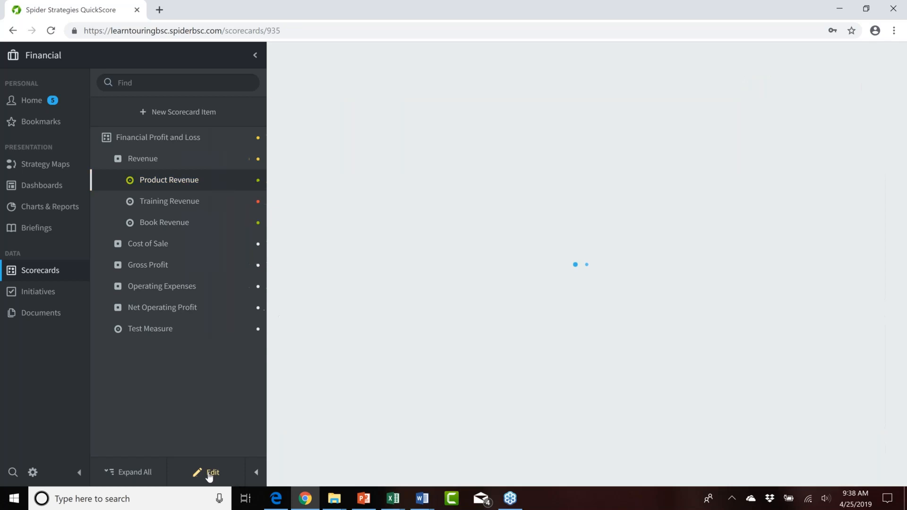
Return to the Scoring settings in Application Administration and review the choices for By Default, Missing Values
click(33, 472)
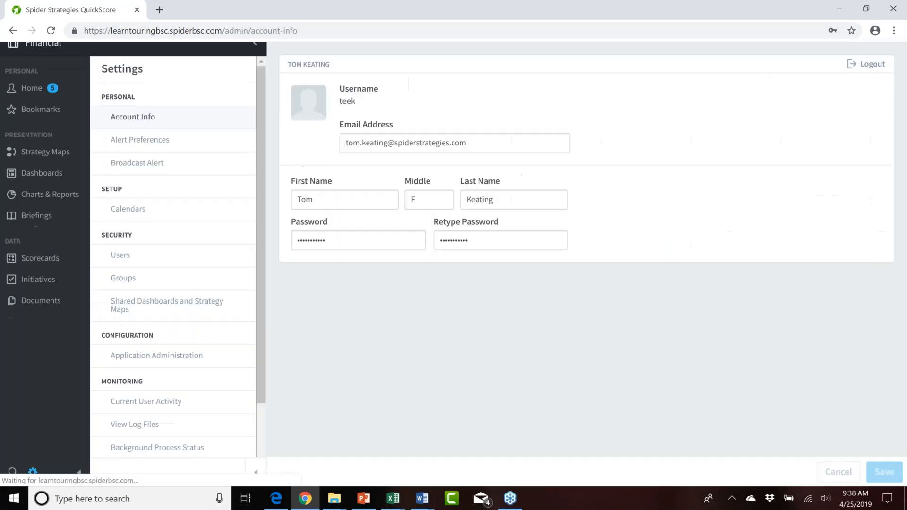
click(162, 341)
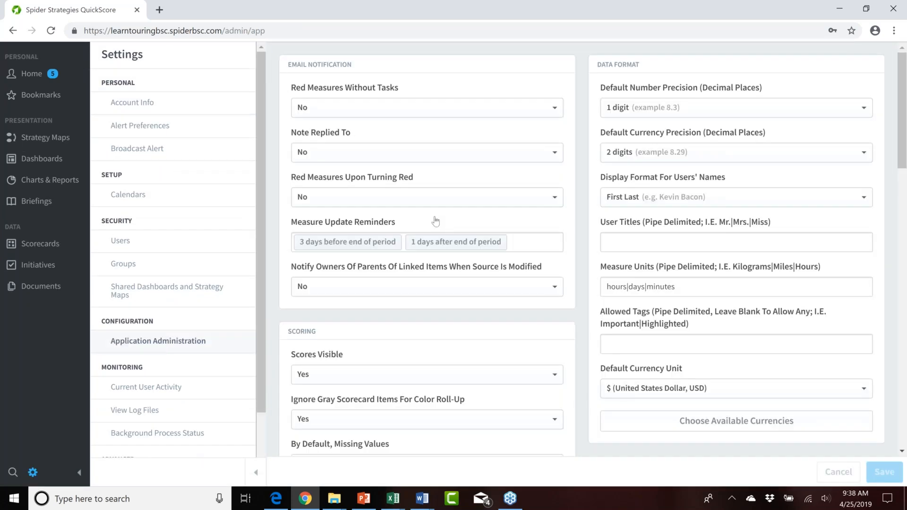
scroll(435, 219, down, 3)
click(415, 228)
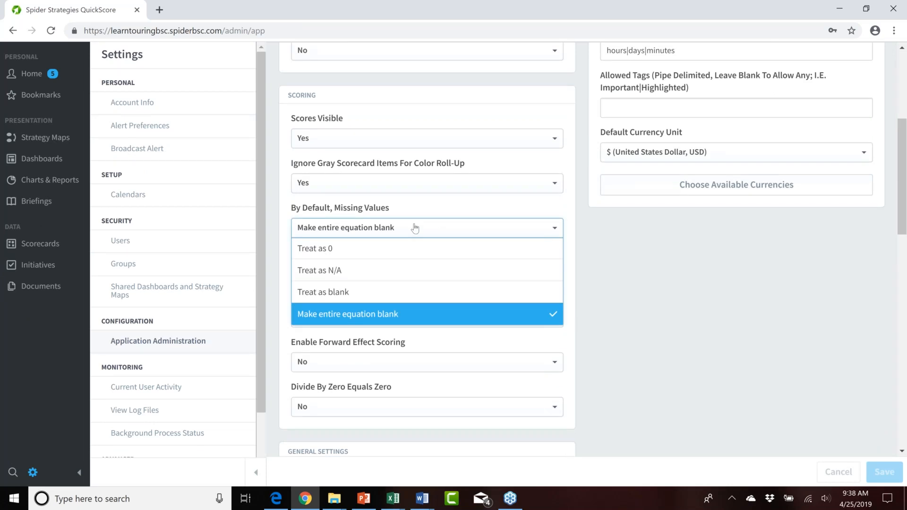
click(415, 228)
click(415, 228)
click(414, 228)
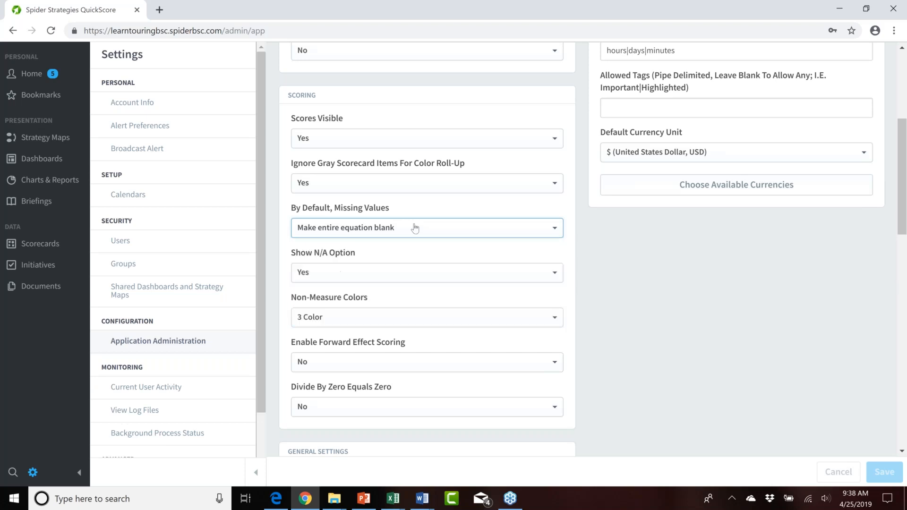
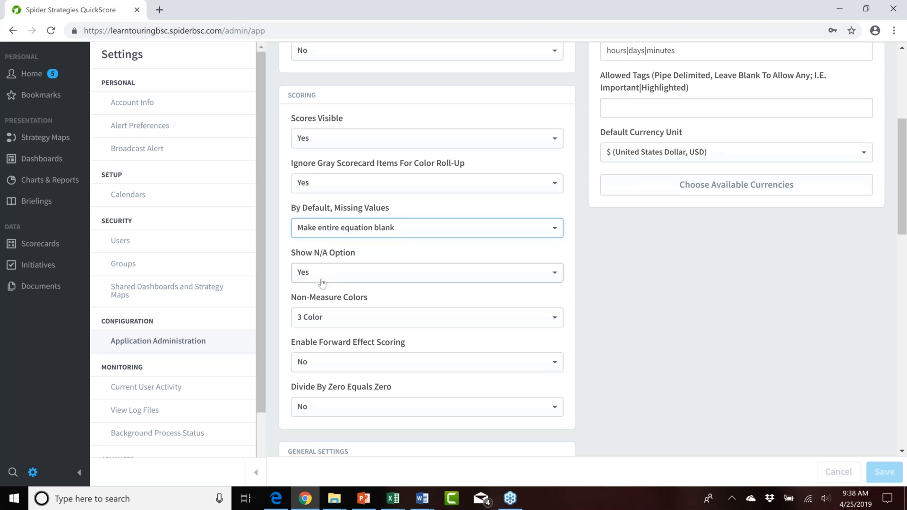
Open Product Revenue in the Financial scorecard, try marking its March 2019 values as N/A and back, and discard the changes
click(38, 245)
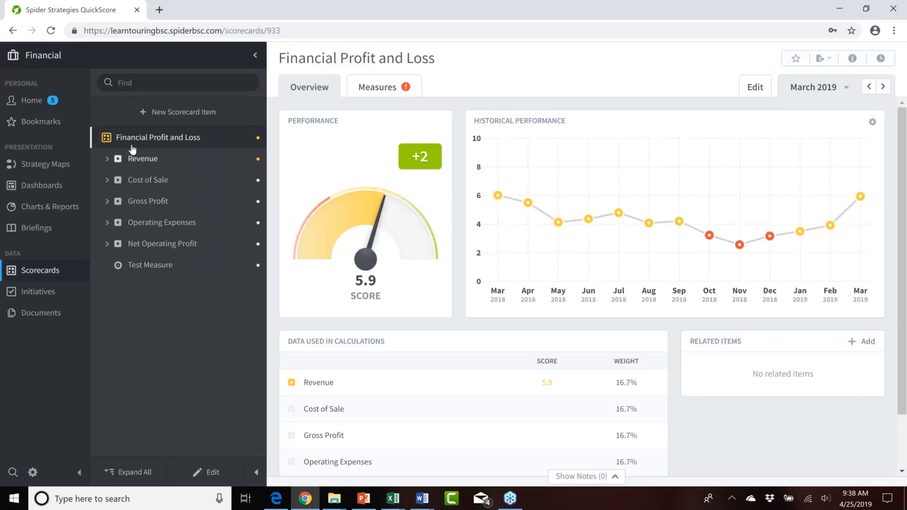
click(143, 160)
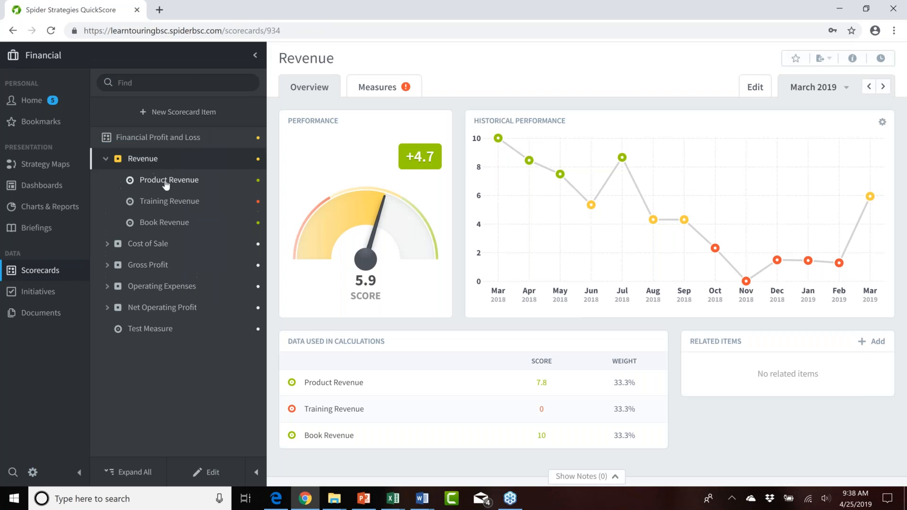
click(165, 183)
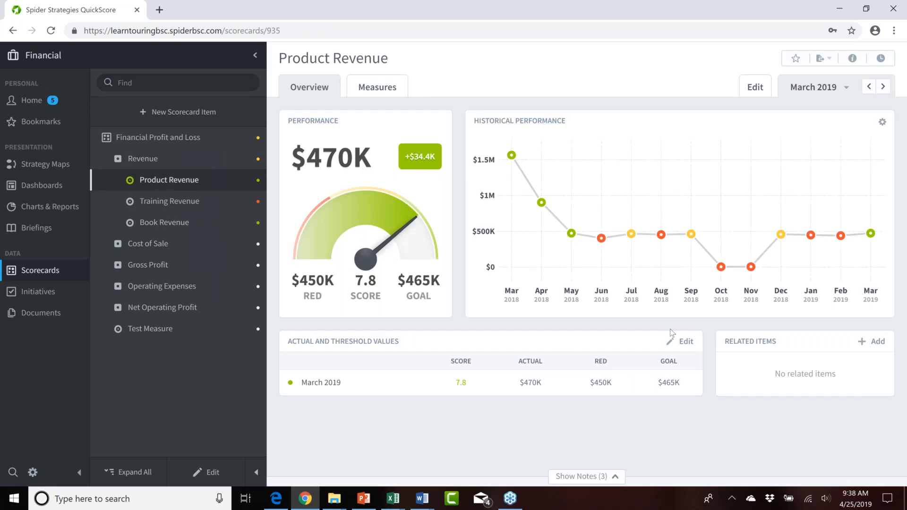
click(686, 343)
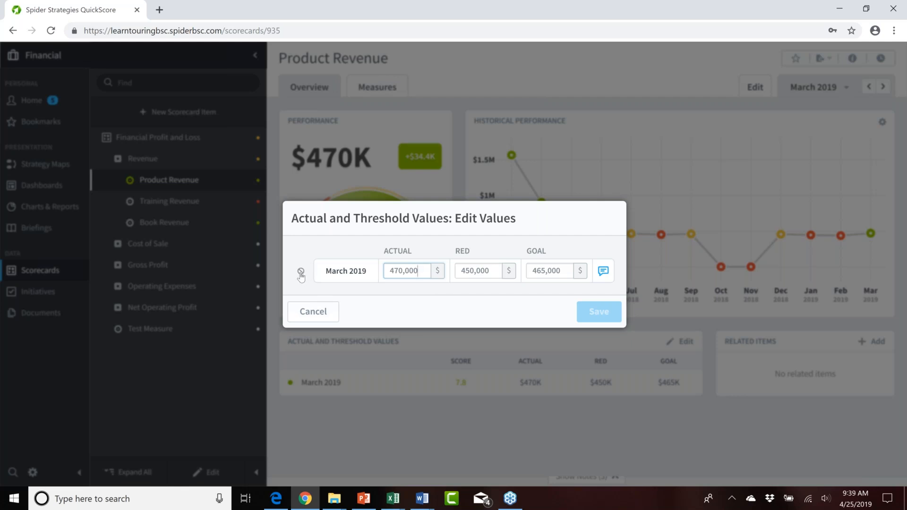
click(300, 273)
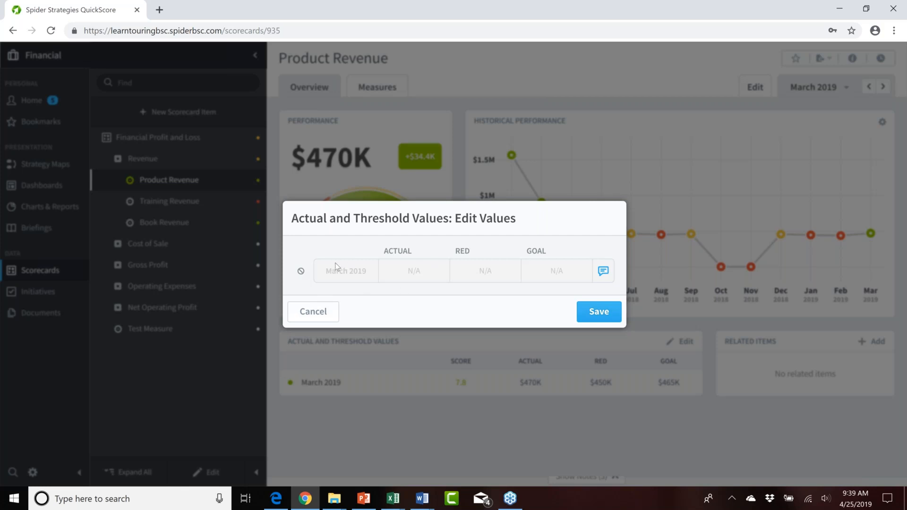
click(300, 273)
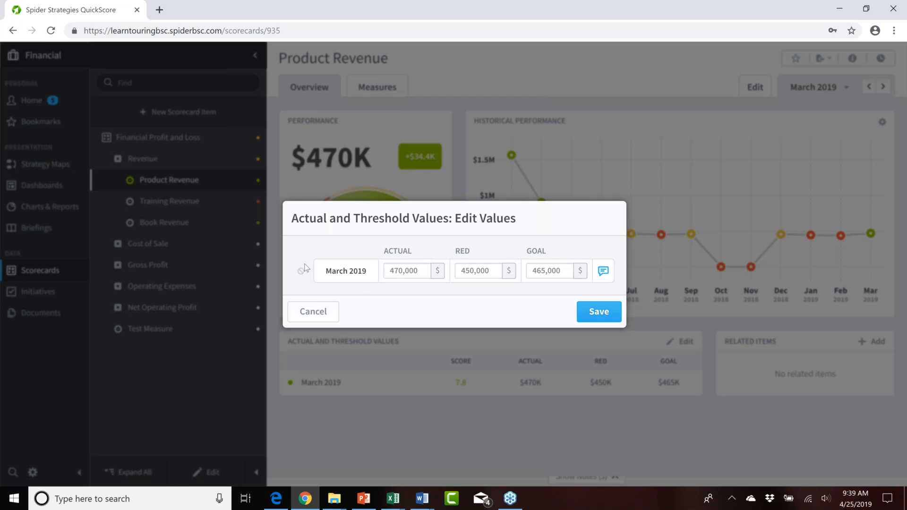
click(326, 313)
Set Show N/A Option to No in the Application Administration scoring settings and save
click(32, 472)
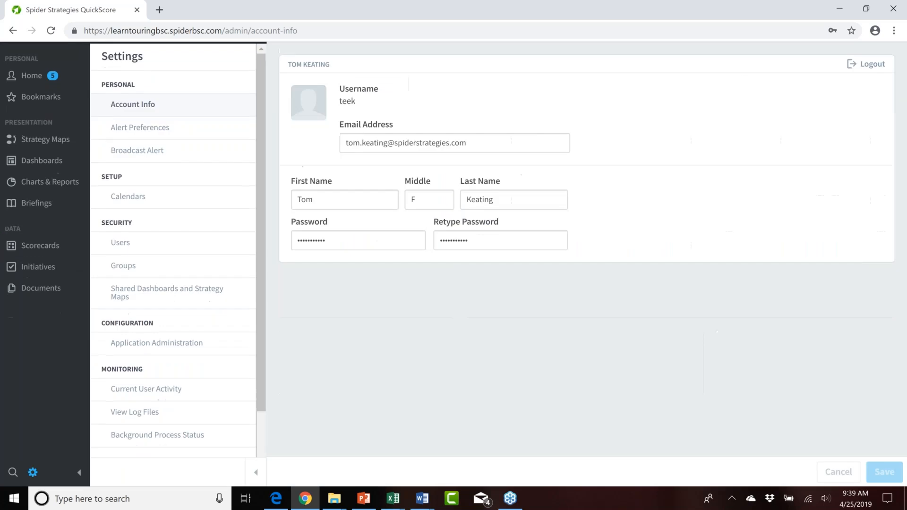
click(136, 340)
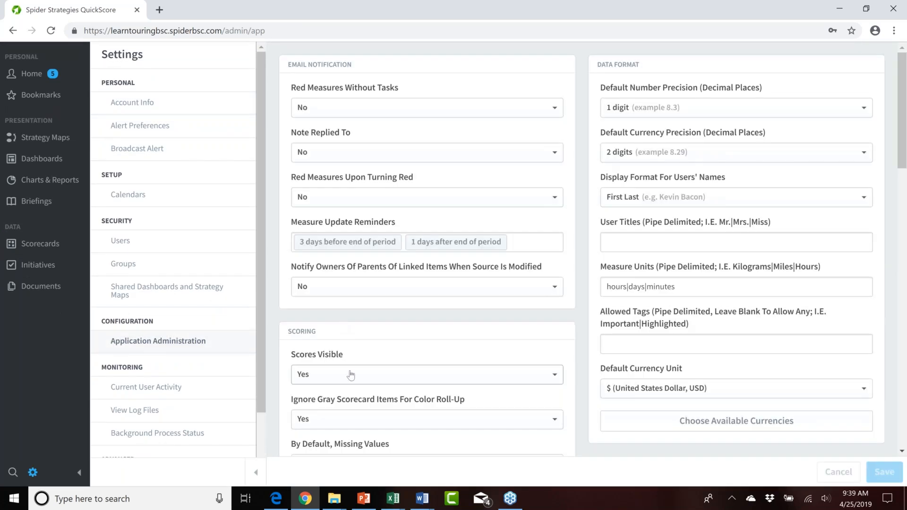
scroll(355, 362, down, 6)
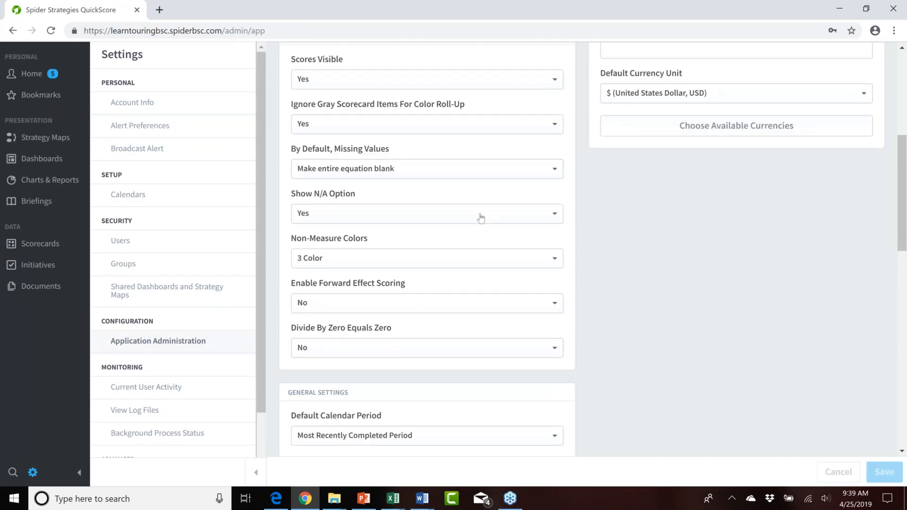
click(541, 213)
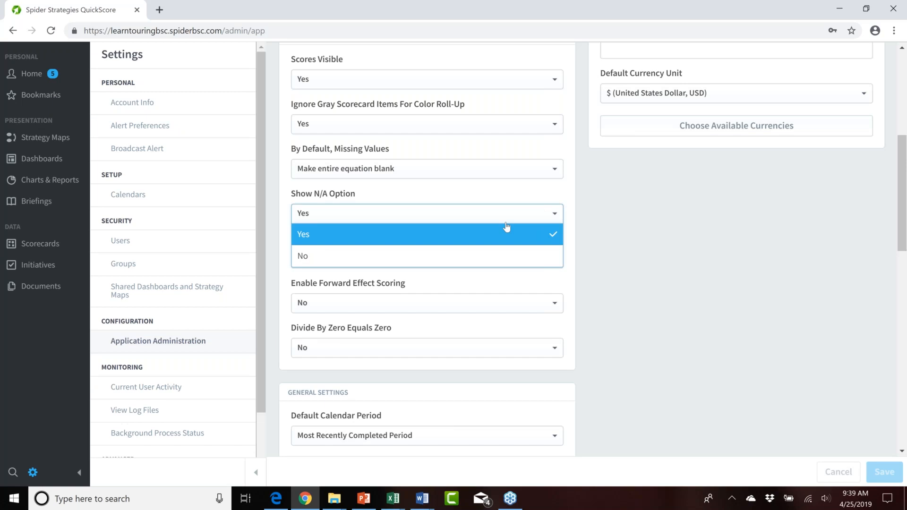
click(360, 264)
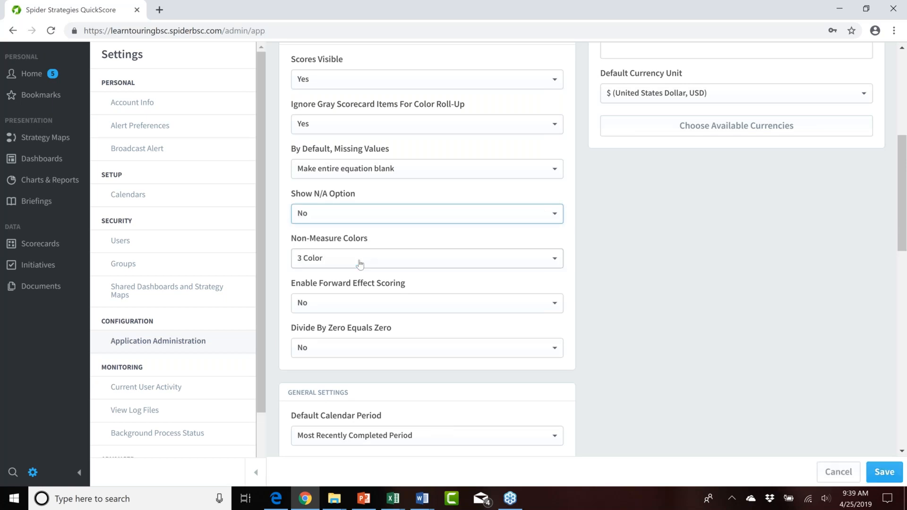
click(880, 472)
Check Product Revenue's March 2019 value editor for the N/A option, and close it without changes
click(40, 244)
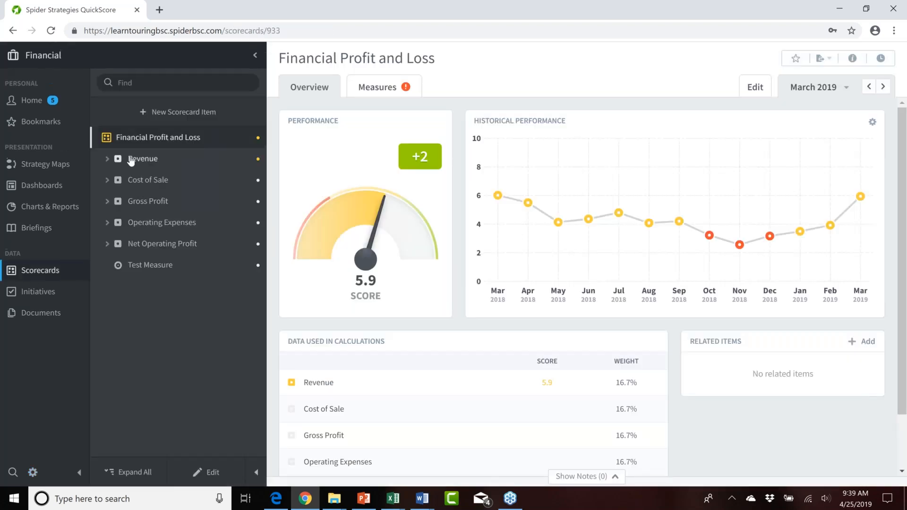
click(130, 157)
click(171, 180)
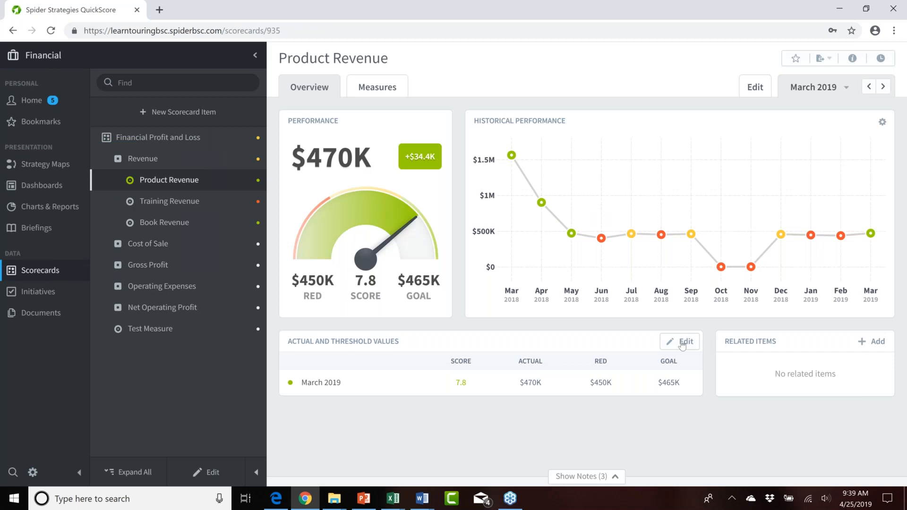
click(682, 343)
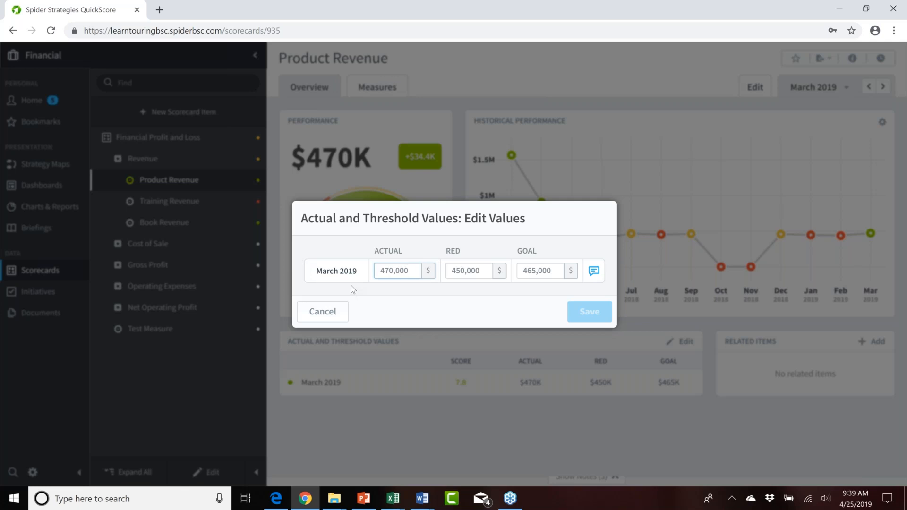
click(329, 314)
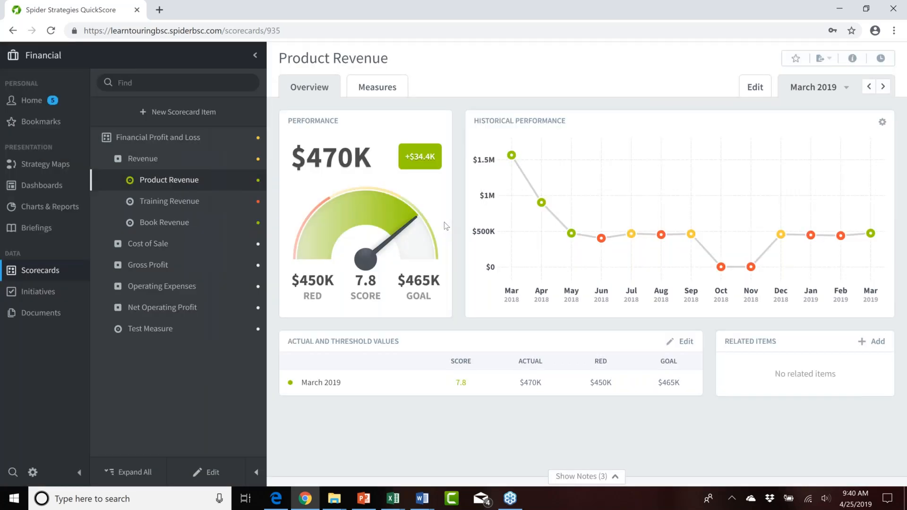
Return to the Scoring settings in Application Administration and review the choices for Non-Measure Colors
click(32, 473)
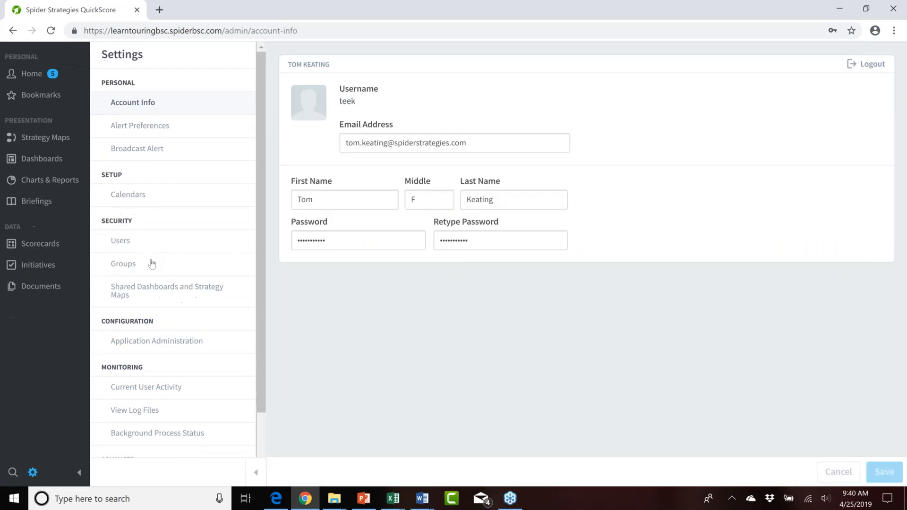
click(140, 347)
scroll(281, 248, down, 2)
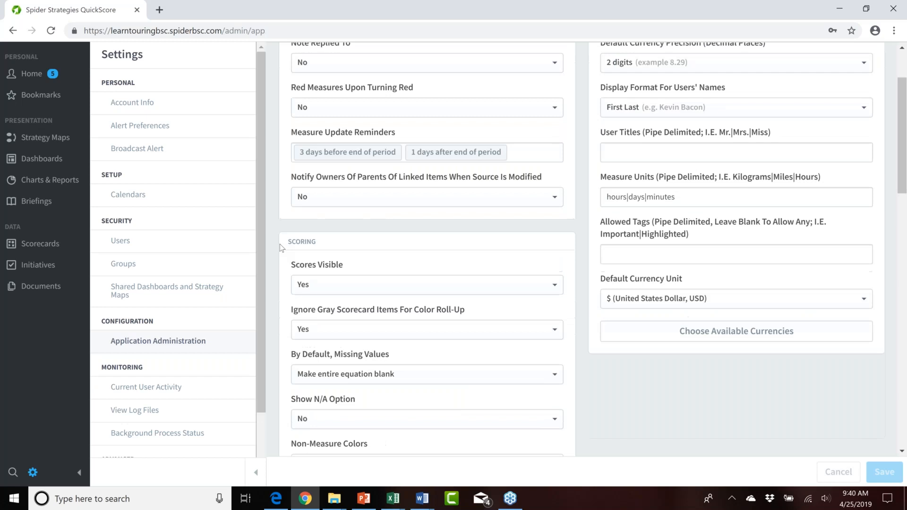
scroll(282, 247, down, 5)
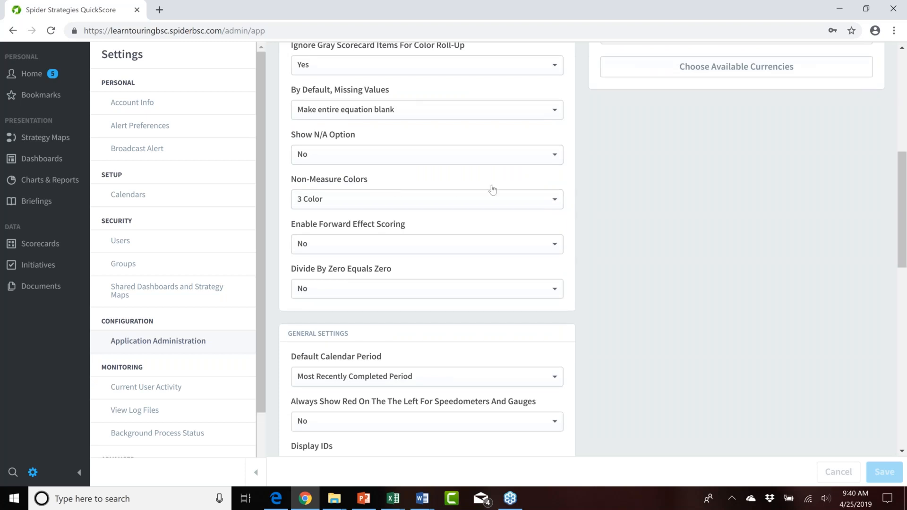
click(556, 203)
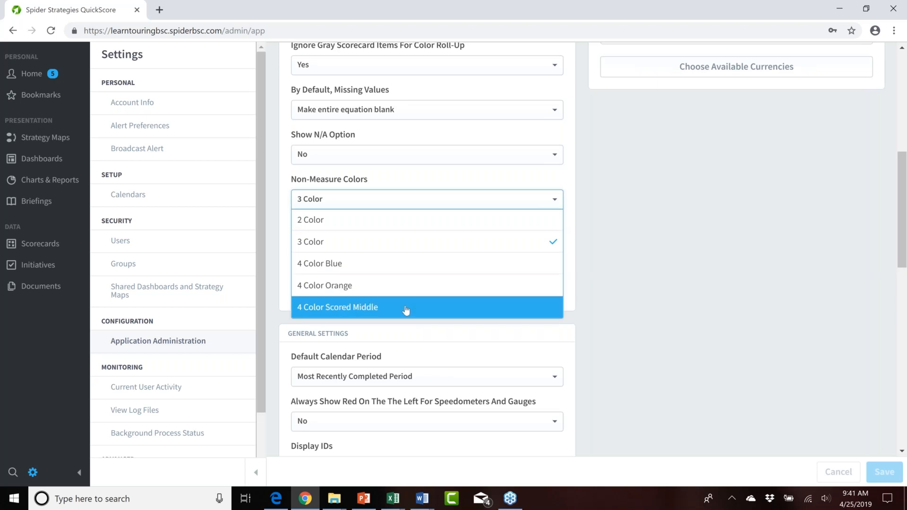
click(408, 200)
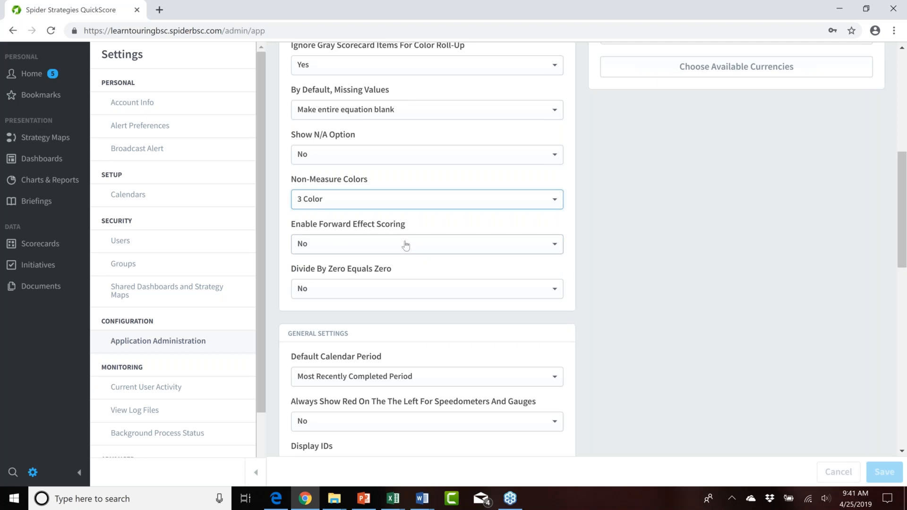
Switch to the April and May Admin Settings organization under Training Organizations for Month or Topic Purposes, and view Yearly Measure
click(42, 249)
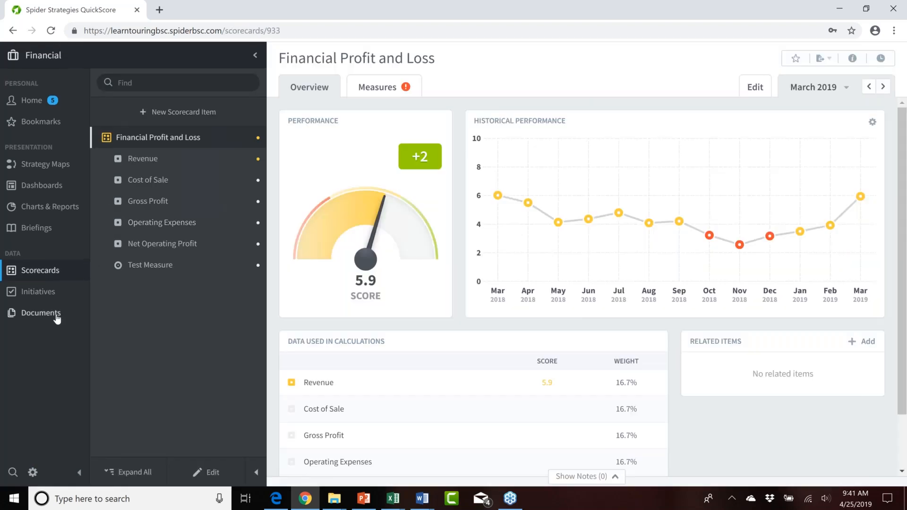
click(85, 56)
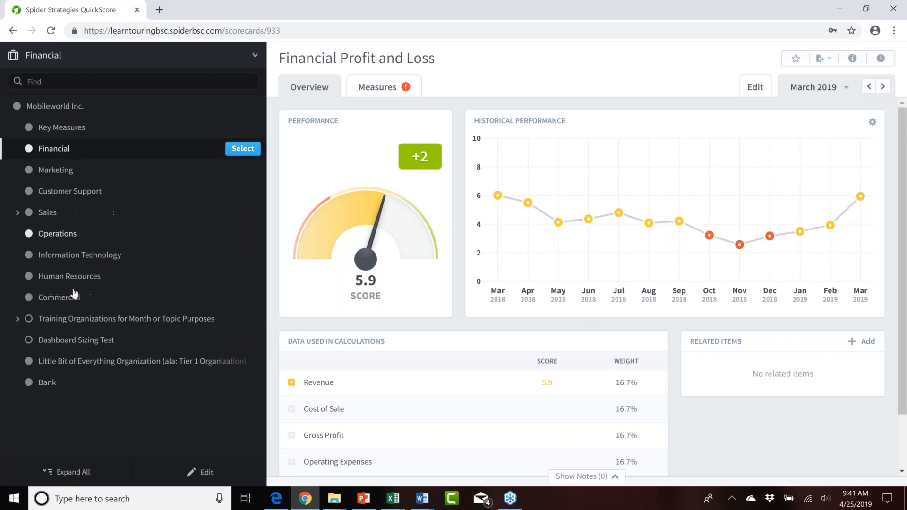
click(93, 321)
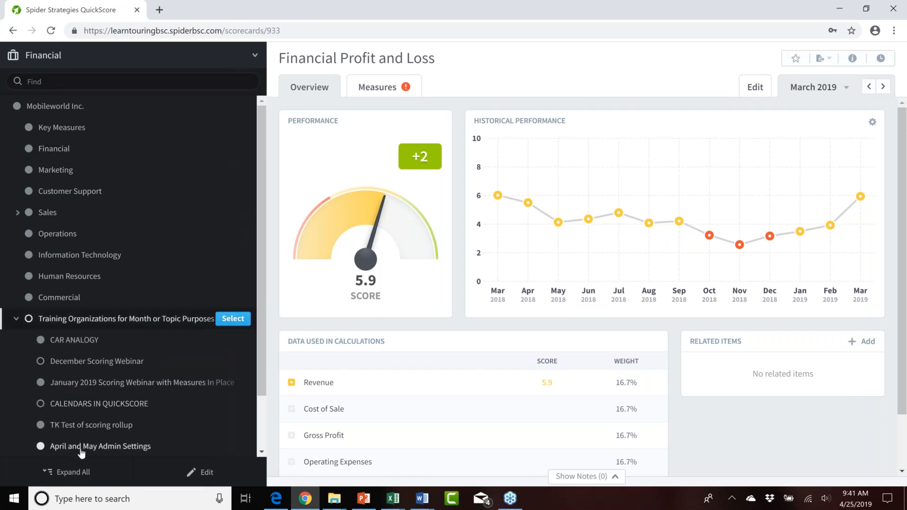
click(227, 448)
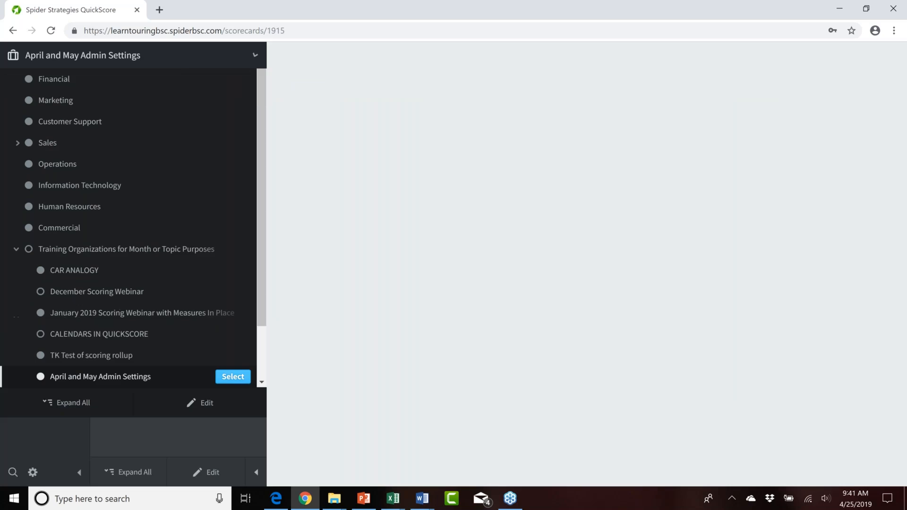
click(156, 160)
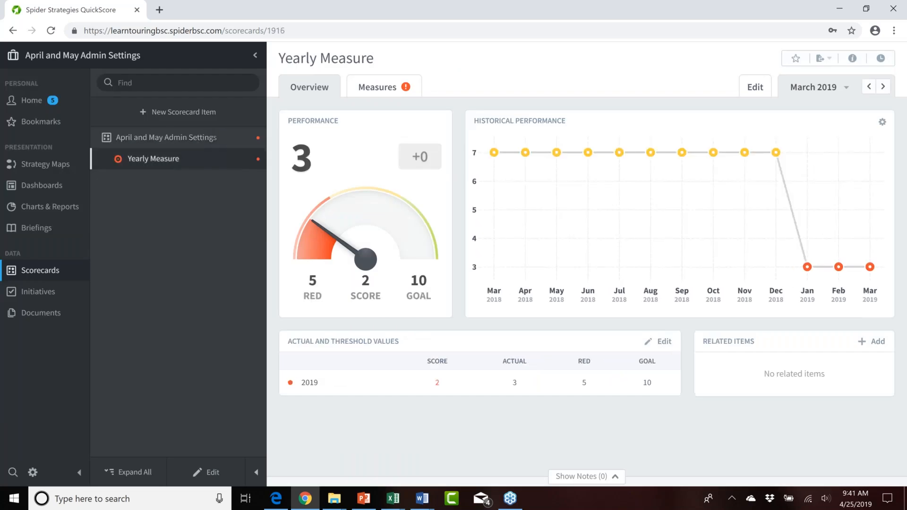
Open Yearly Measure for editing, check its Calendar choices while keeping Yearly, and finish editing
click(213, 474)
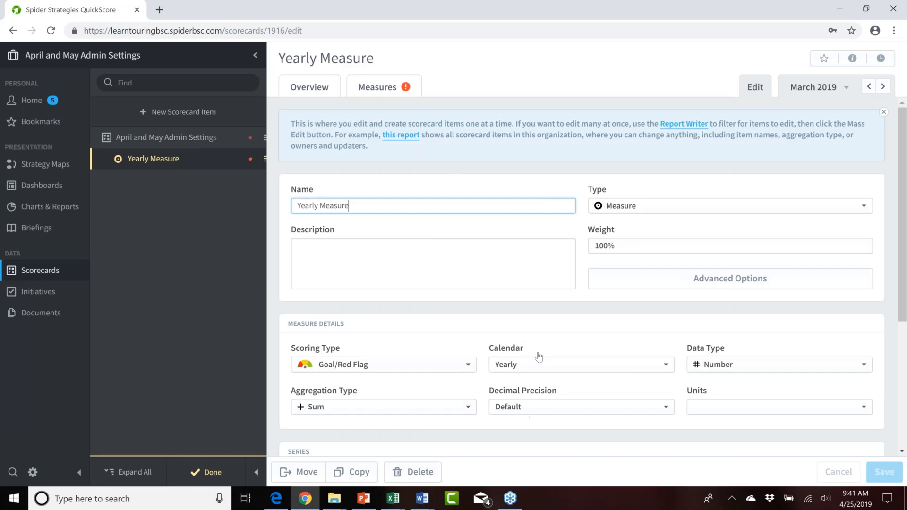
click(635, 366)
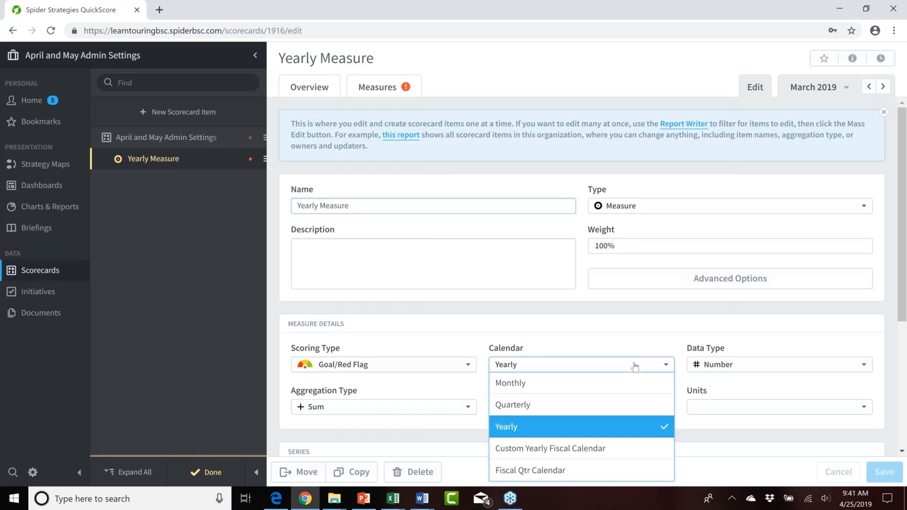
click(591, 369)
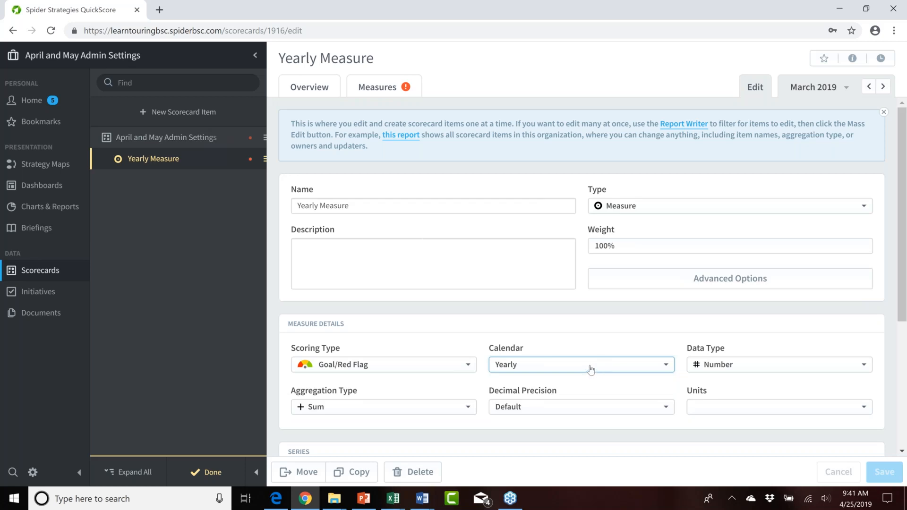
click(213, 473)
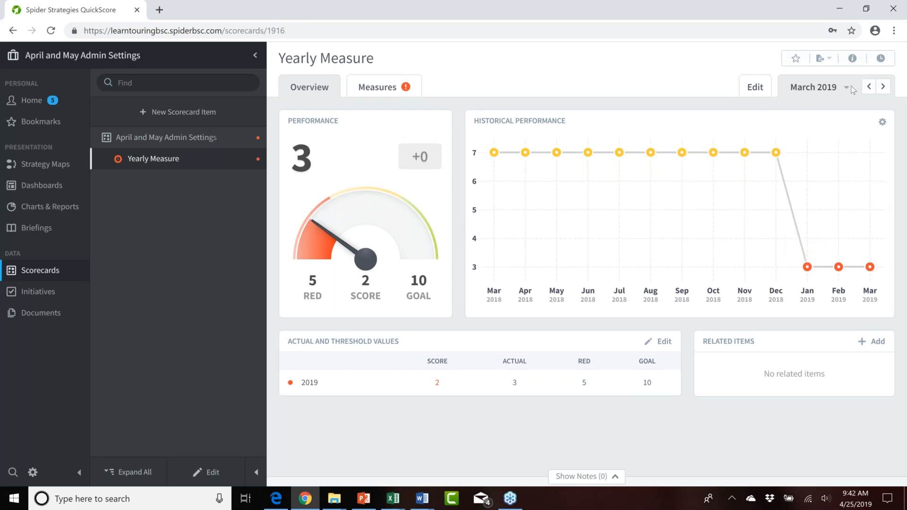
Advance the Yearly Measure's period month by month from March 2019 to June 2021 and examine its historical performance
click(883, 88)
click(883, 88)
click(884, 88)
click(883, 88)
click(883, 88)
click(883, 88)
click(883, 88)
click(883, 88)
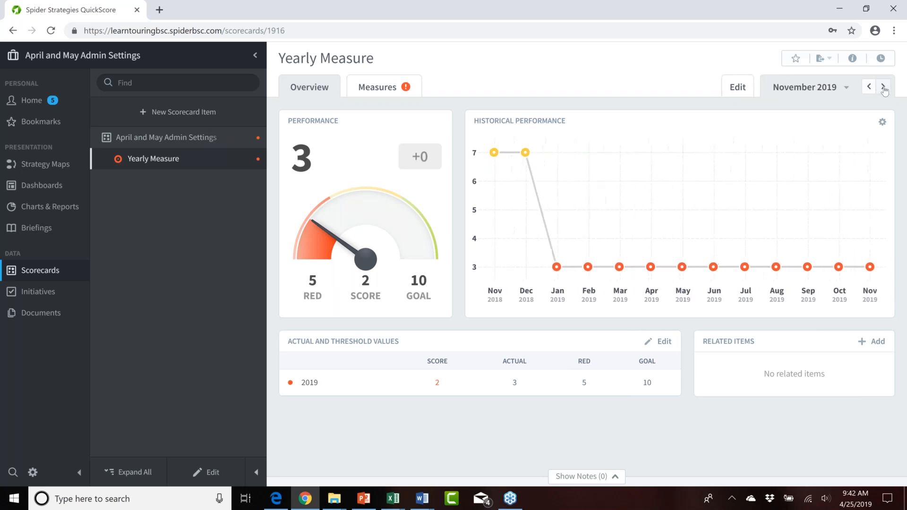
click(884, 88)
click(883, 88)
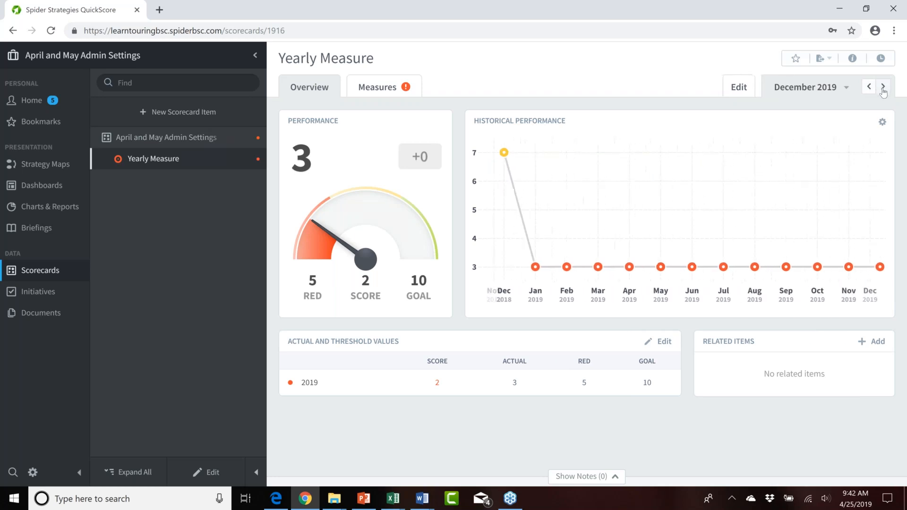
click(884, 88)
click(884, 88)
click(884, 88)
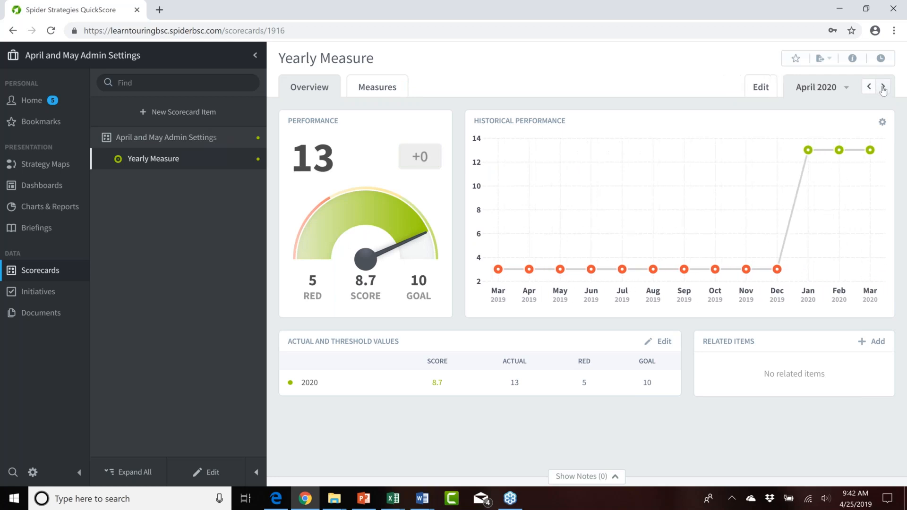
click(884, 88)
click(883, 87)
click(884, 88)
click(883, 88)
click(884, 88)
click(883, 88)
click(884, 87)
click(883, 88)
click(884, 88)
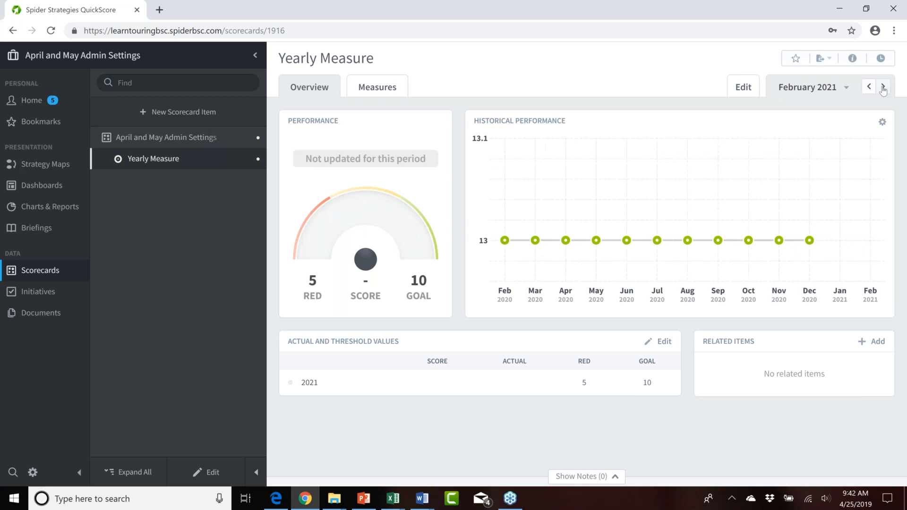
click(883, 88)
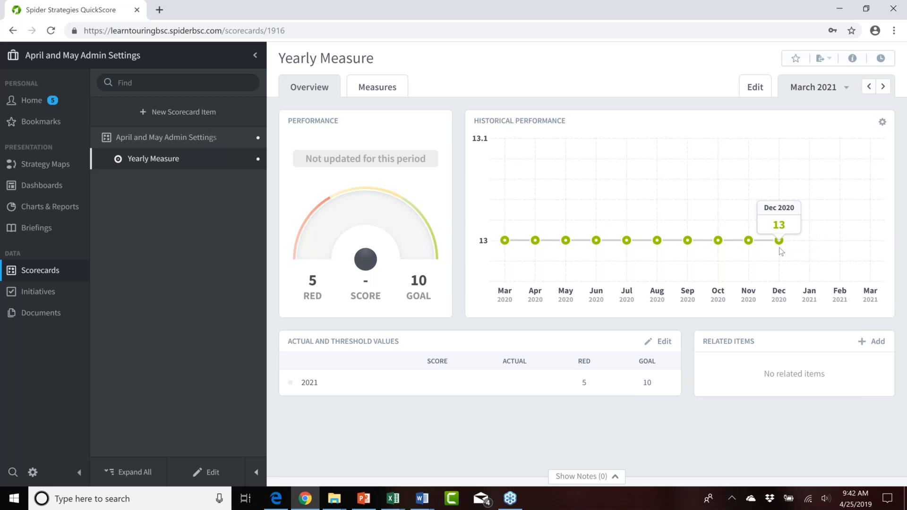
click(883, 87)
click(883, 87)
click(883, 87)
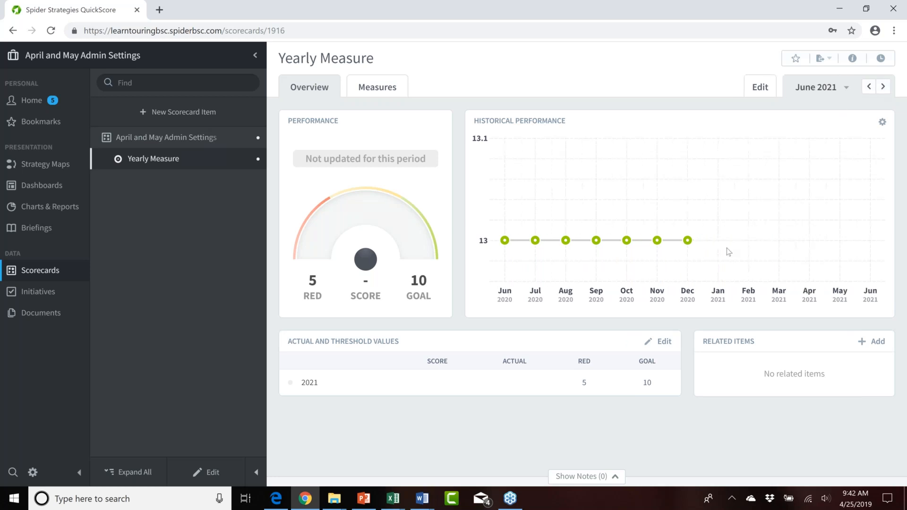
Return to the Scoring settings in Application Administration and review the choices for Divide By Zero Equals Zero
mouse_move(695, 237)
click(33, 473)
click(141, 343)
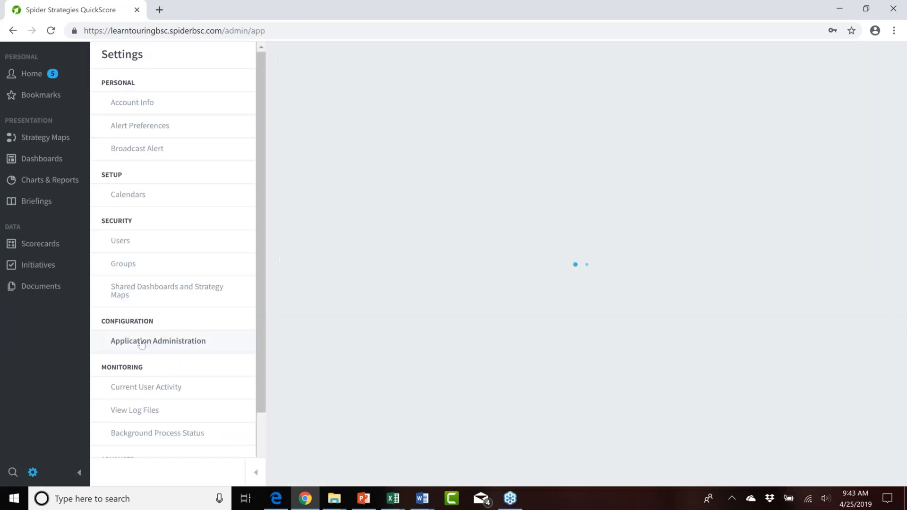
scroll(366, 277, down, 5)
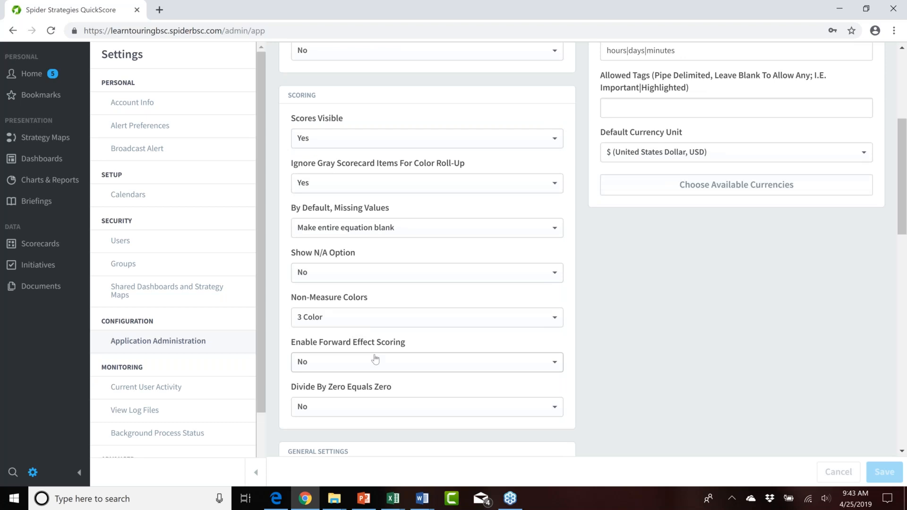
scroll(349, 307, down, 2)
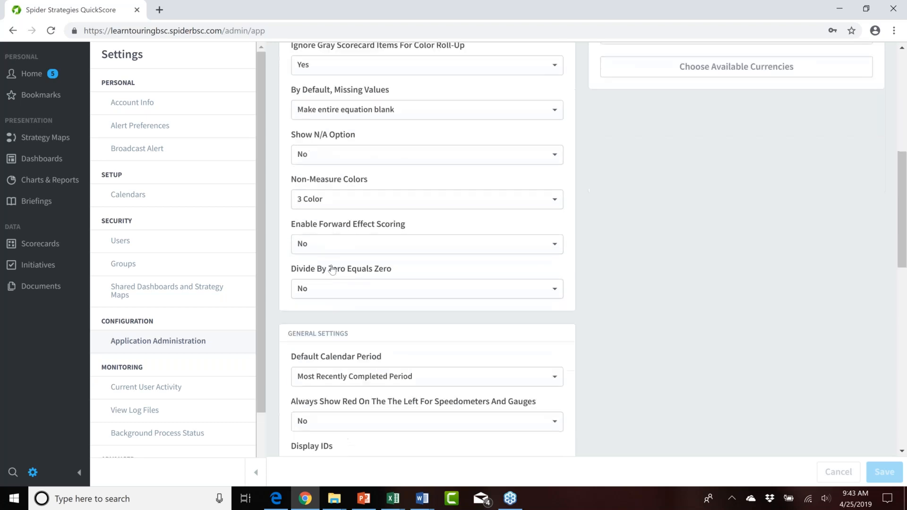
scroll(318, 344, up, 2)
scroll(317, 285, down, 4)
scroll(317, 285, down, 2)
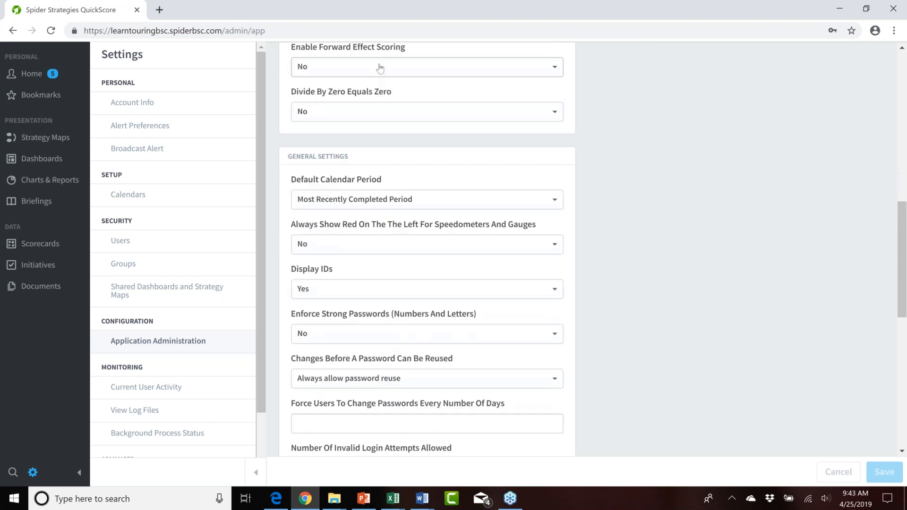
scroll(380, 68, up, 2)
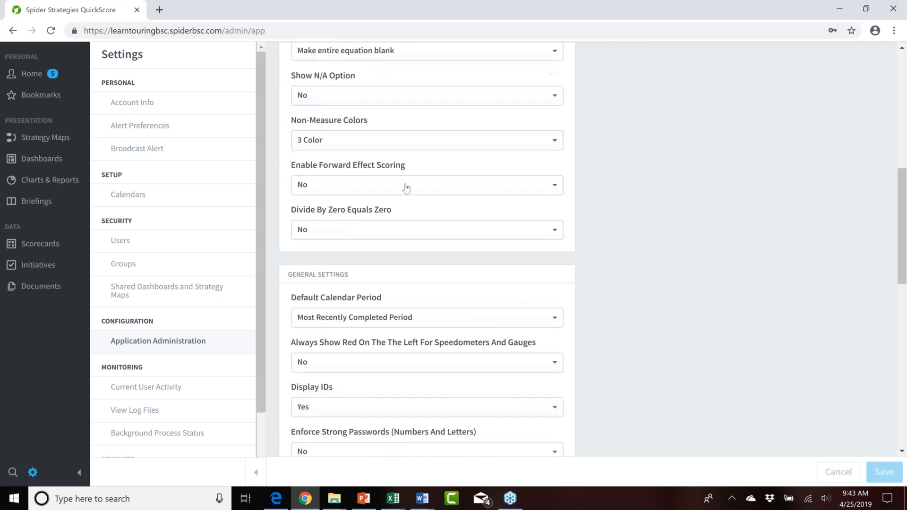
click(350, 231)
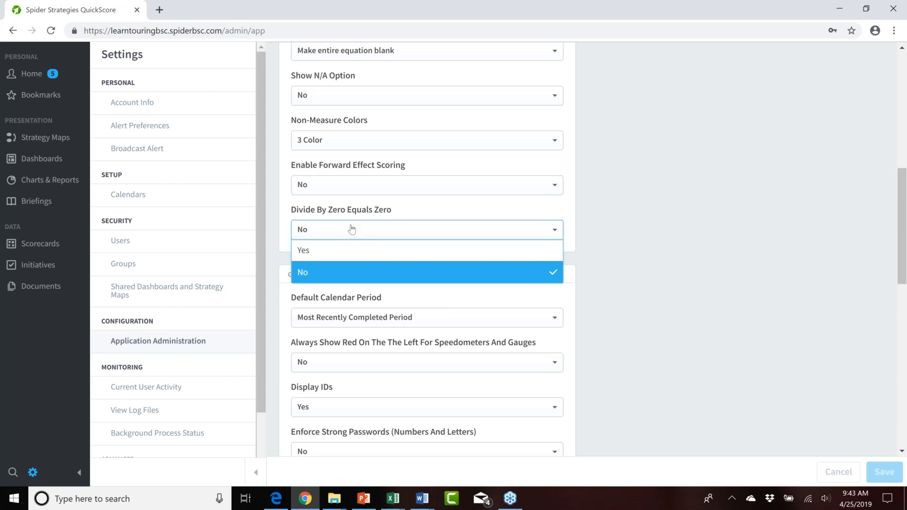
click(405, 229)
Review the choices for By Default, Missing Values in the Scoring settings
scroll(405, 229, up, 2)
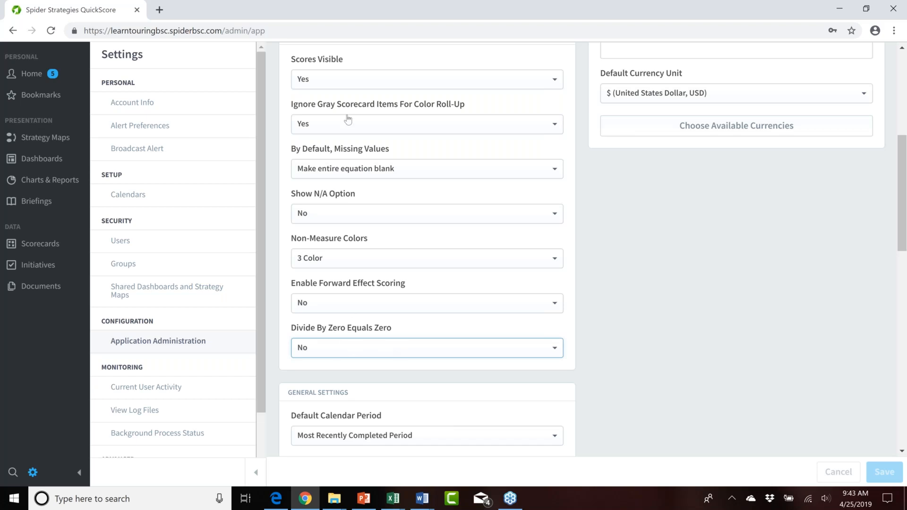
click(425, 171)
click(426, 171)
click(425, 170)
click(425, 171)
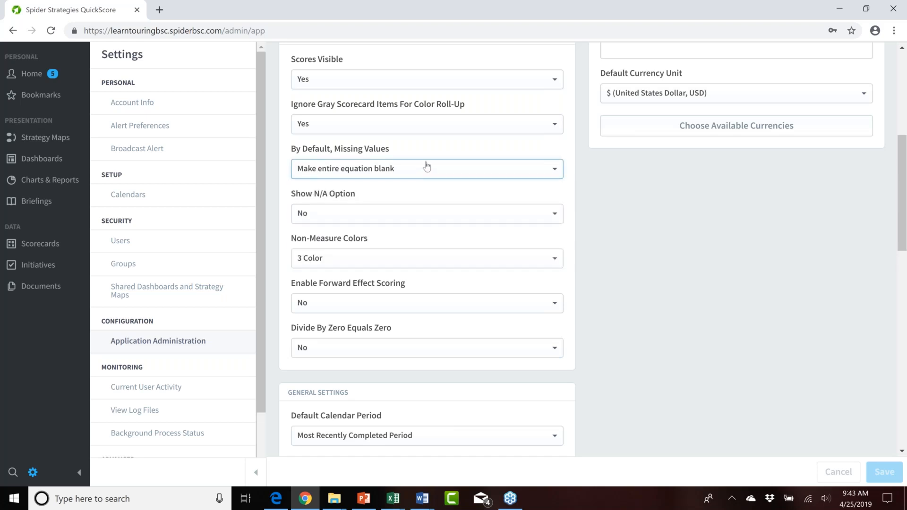
click(427, 169)
click(428, 167)
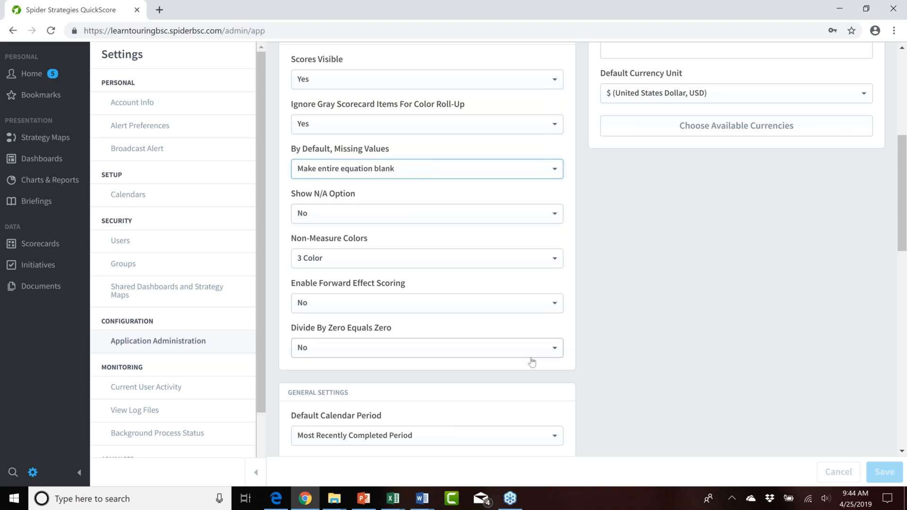
Set Divide By Zero Equals Zero to Yes, restore it to No, and recheck the By Default, Missing Values choices
click(555, 348)
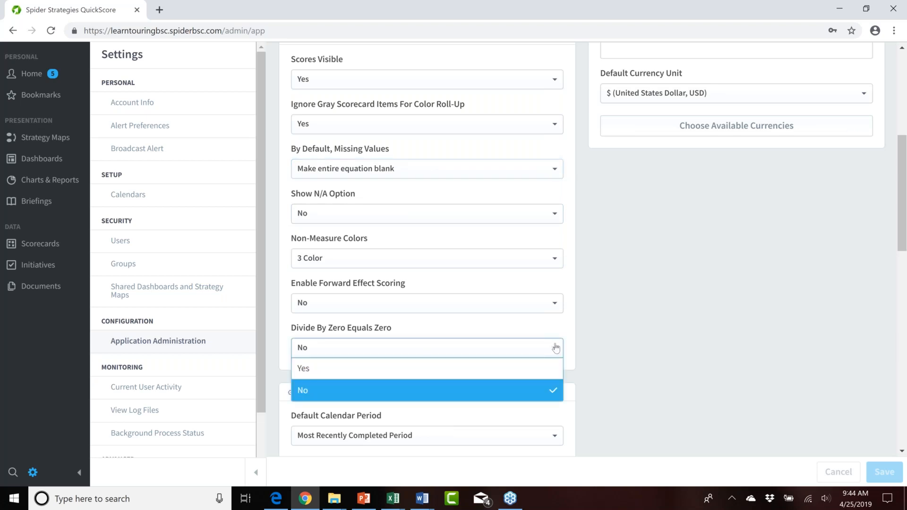
click(353, 369)
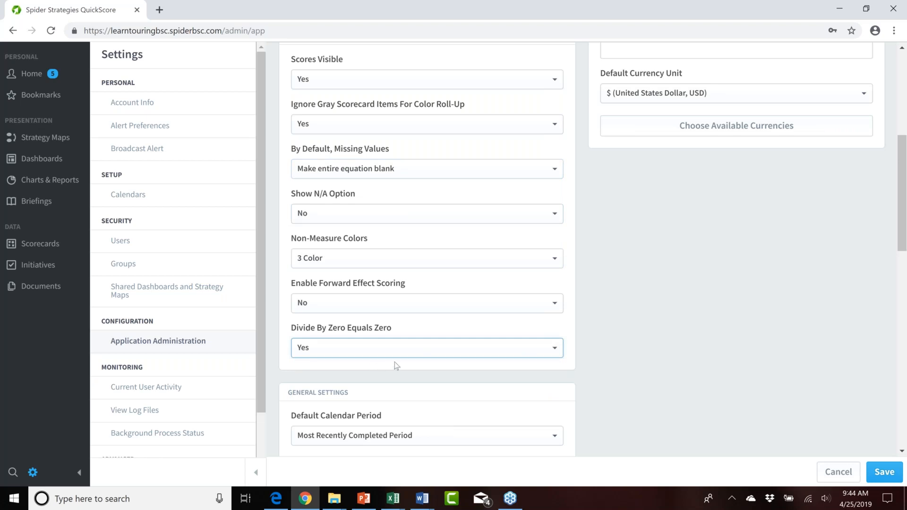
click(521, 355)
click(358, 384)
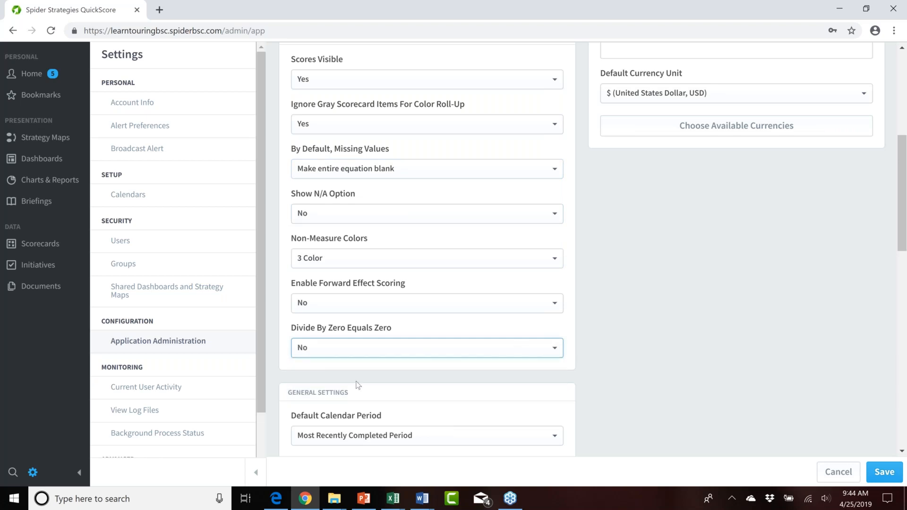
click(415, 170)
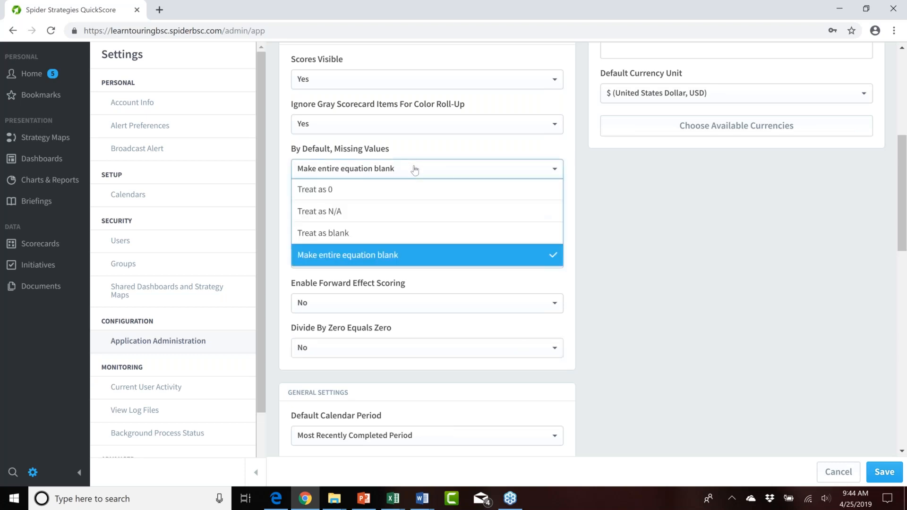
click(415, 170)
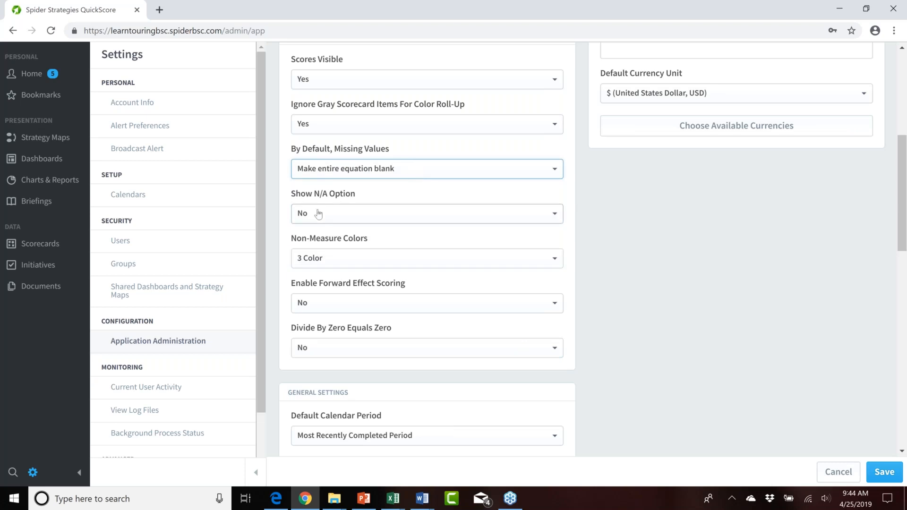
Review the Default Calendar Period choices in General Settings, keeping Most Recently Completed Period
scroll(376, 253, down, 6)
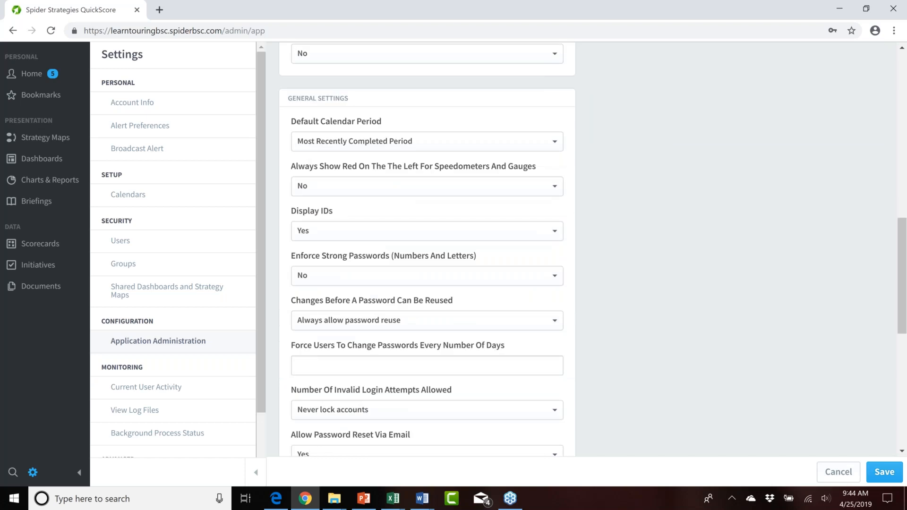
scroll(354, 253, up, 2)
scroll(354, 253, down, 2)
click(435, 148)
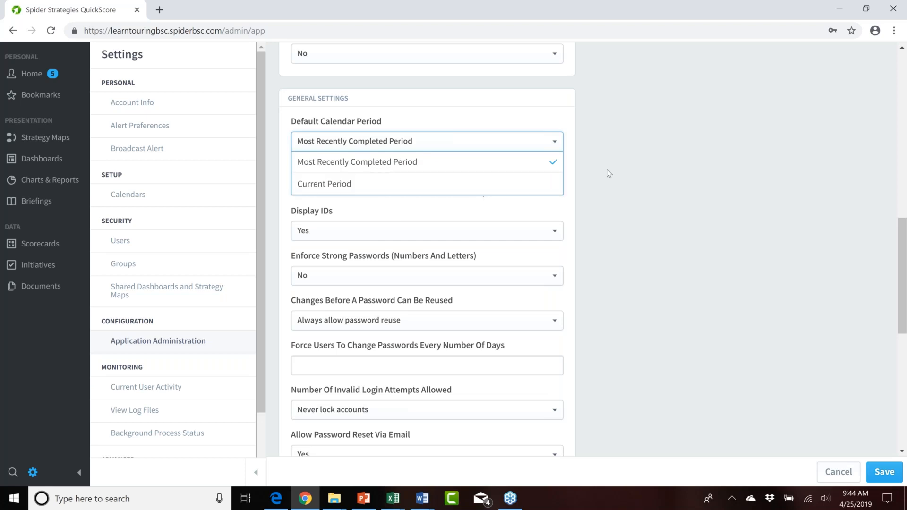
click(573, 194)
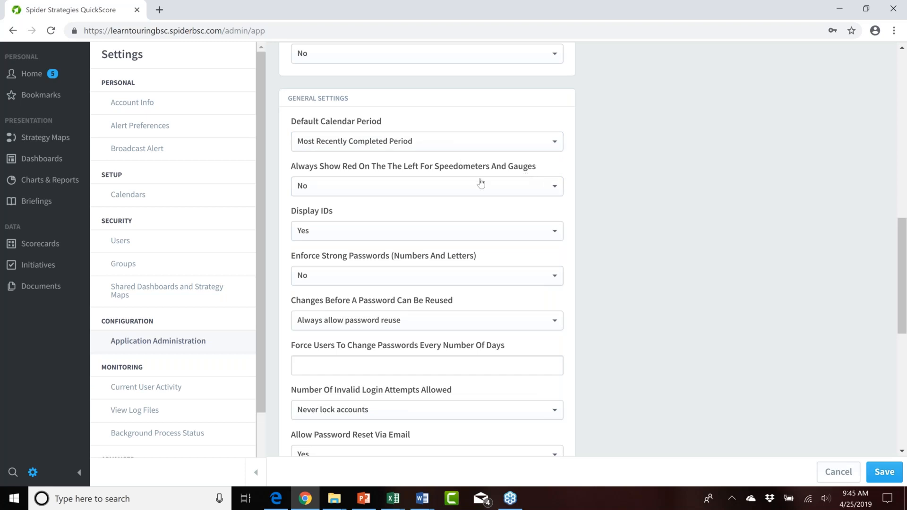
Review the choices for showing red on the left of speedometers and gauges, and for Display IDs
click(555, 187)
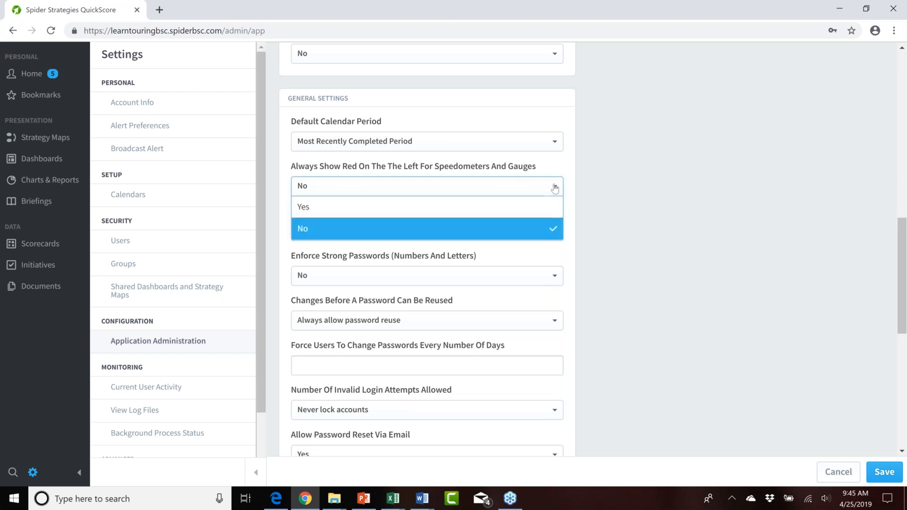
click(555, 187)
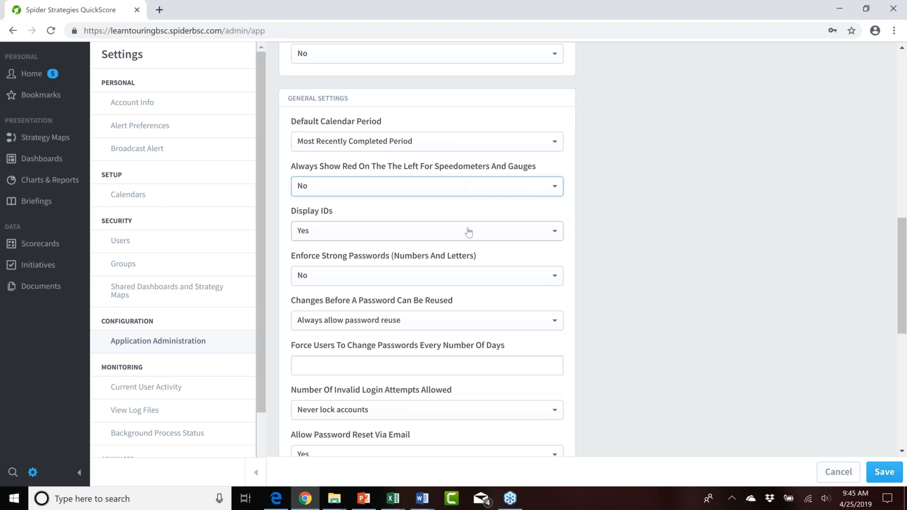
click(436, 234)
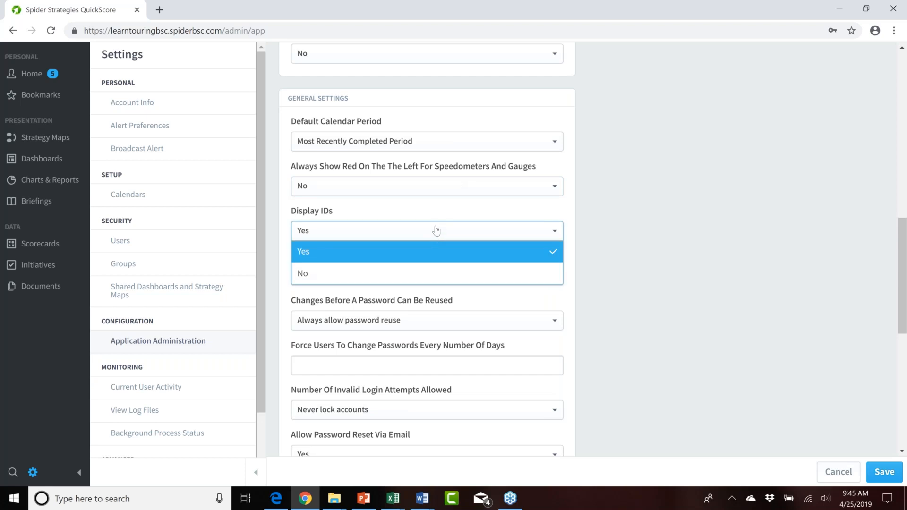
click(435, 234)
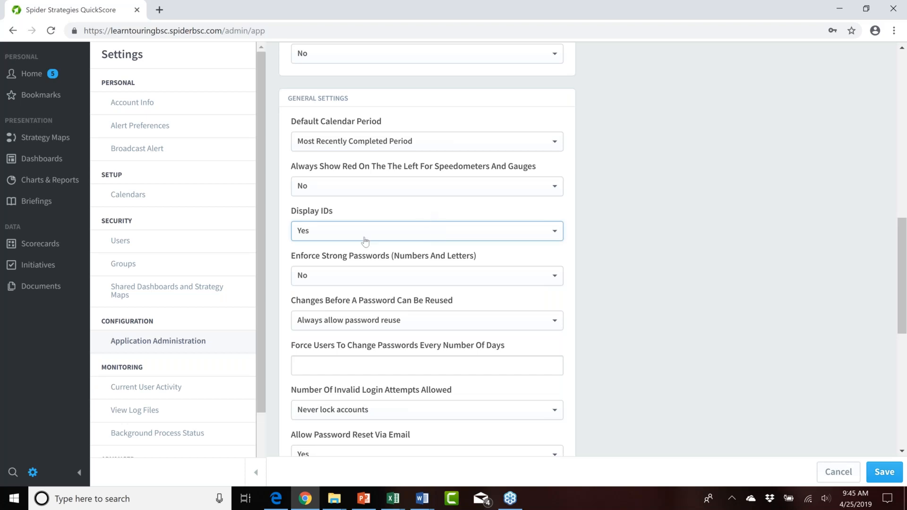
Leave the application settings without saving and view Yearly Measure in Scorecards
click(44, 248)
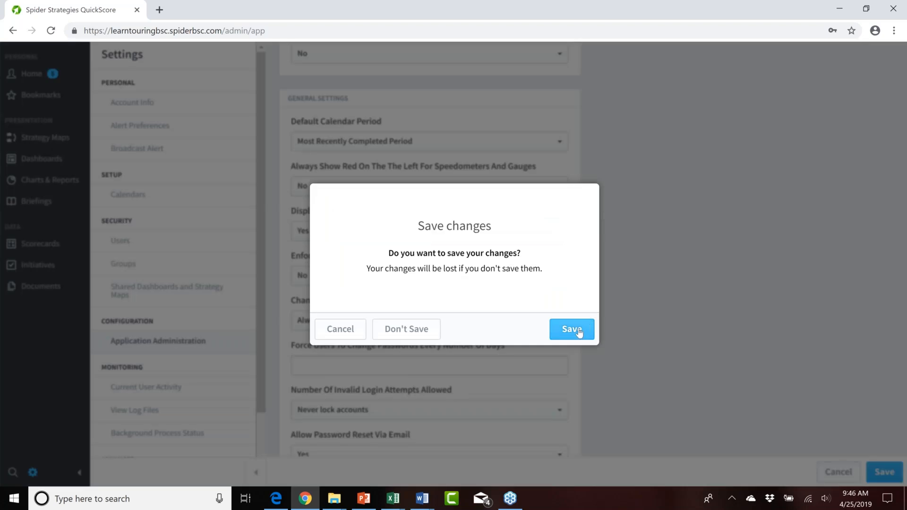
click(429, 336)
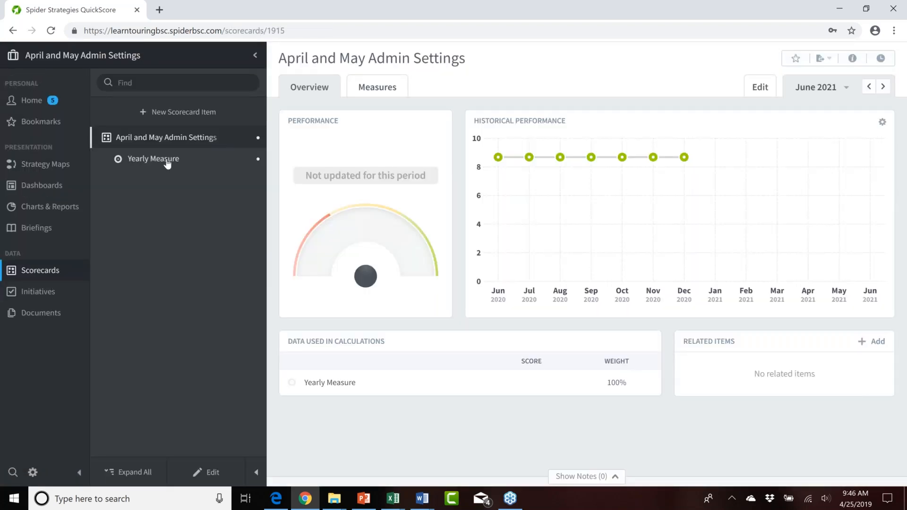
click(167, 161)
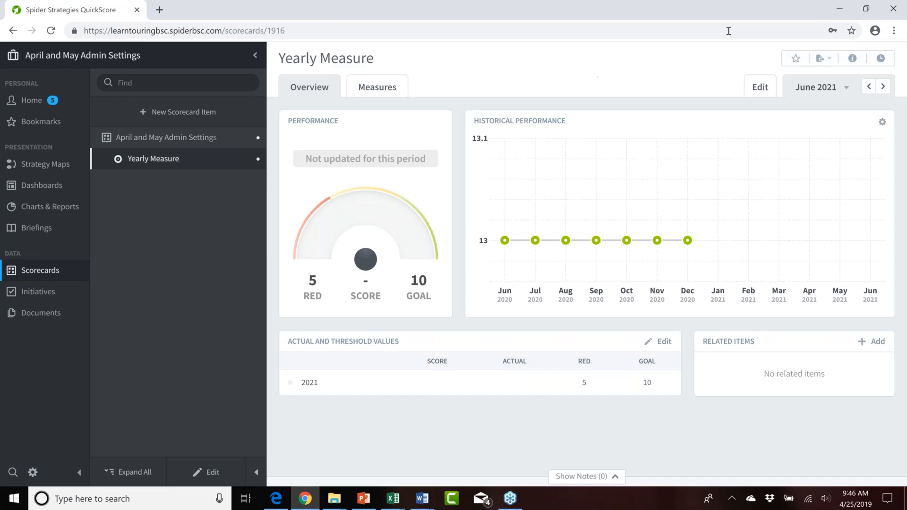
Check the ID of Yearly Measure in its measure information and close the information window
click(854, 58)
drag(278, 274, 245, 263)
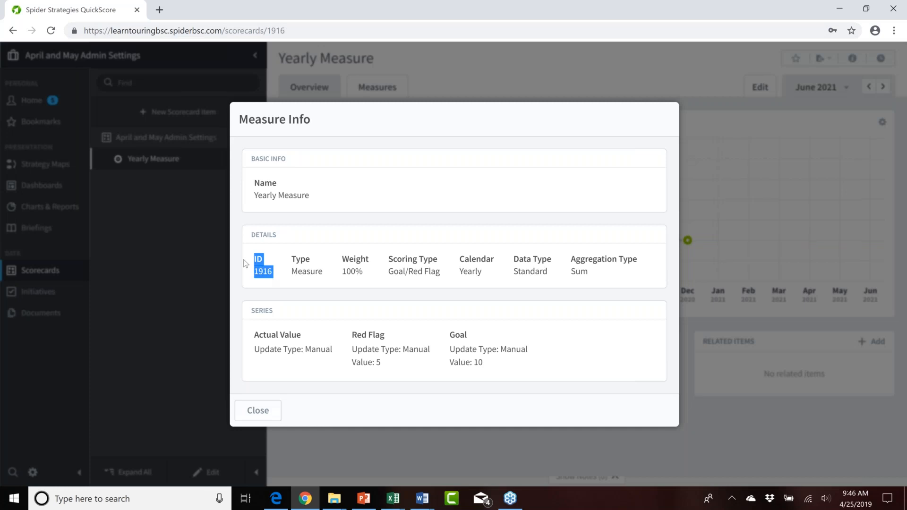
click(258, 411)
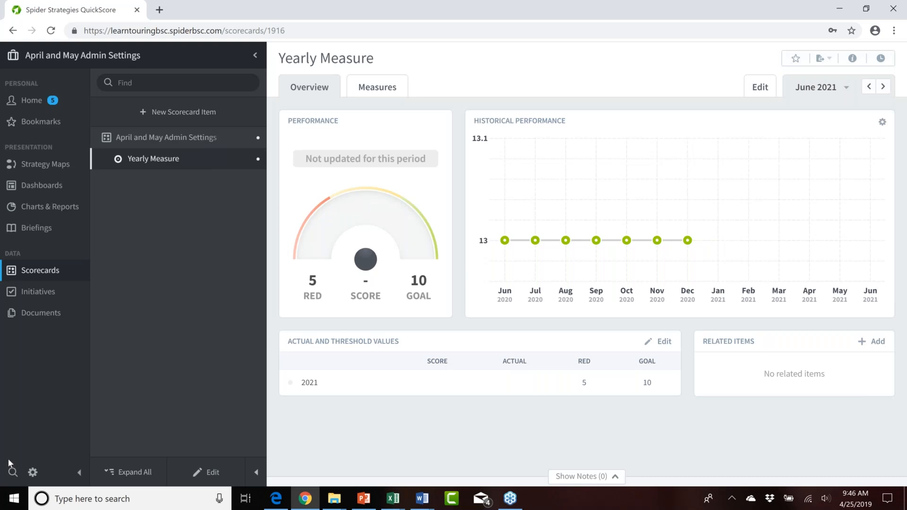
Return to General Settings in Application Administration and review the choices for Enforce Strong Passwords
click(33, 473)
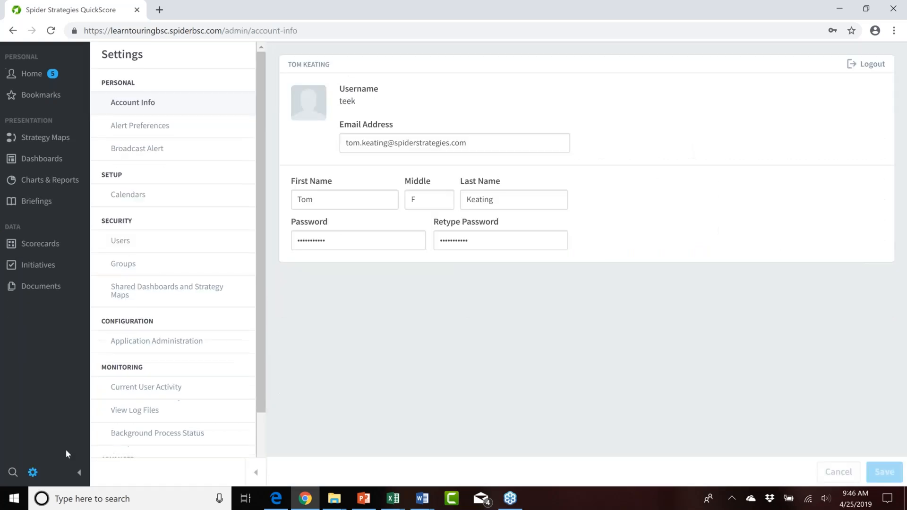
click(156, 342)
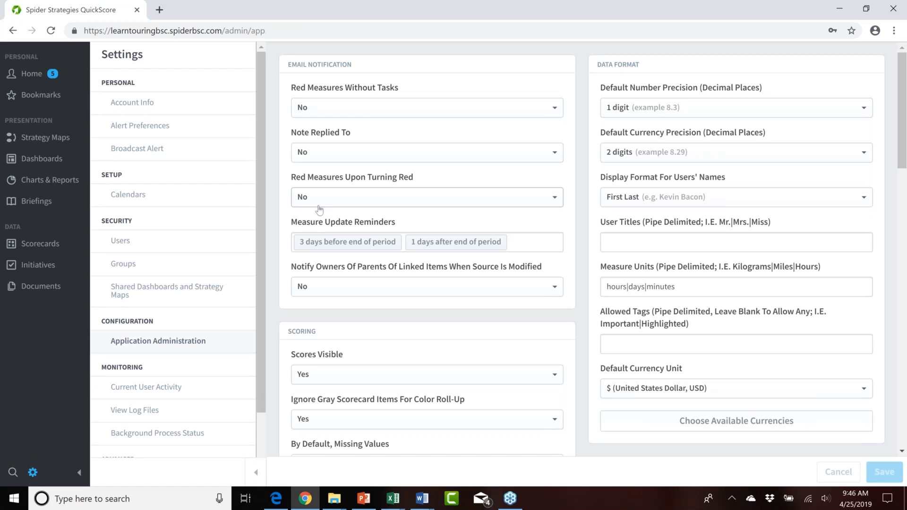
scroll(320, 209, down, 15)
scroll(315, 203, down, 3)
scroll(313, 209, up, 5)
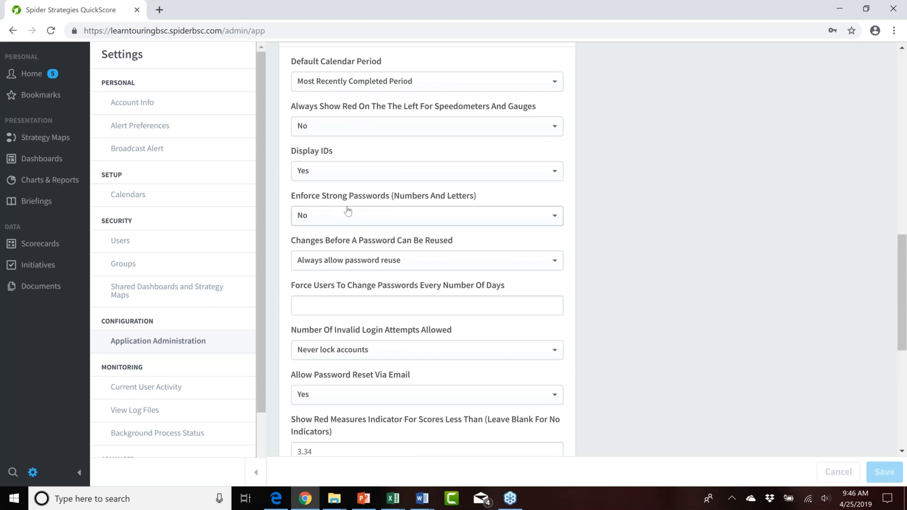
scroll(348, 211, down, 1)
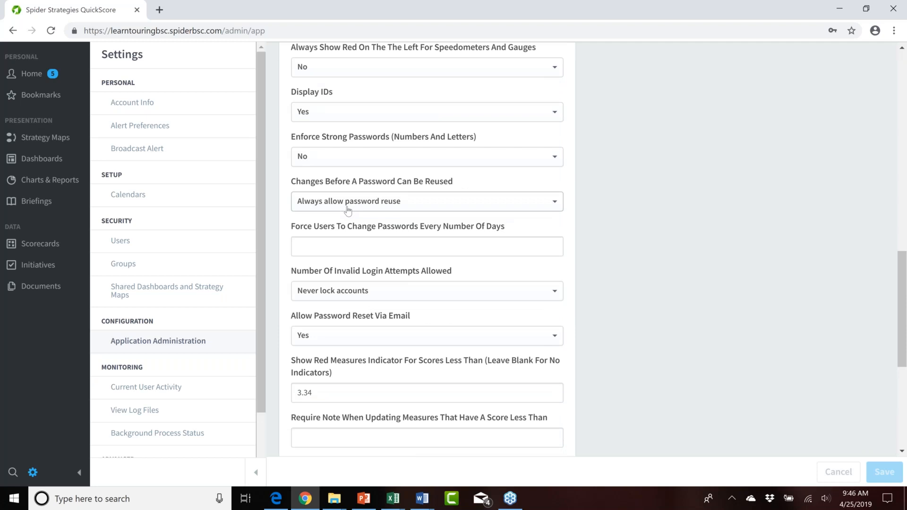
click(350, 161)
click(351, 160)
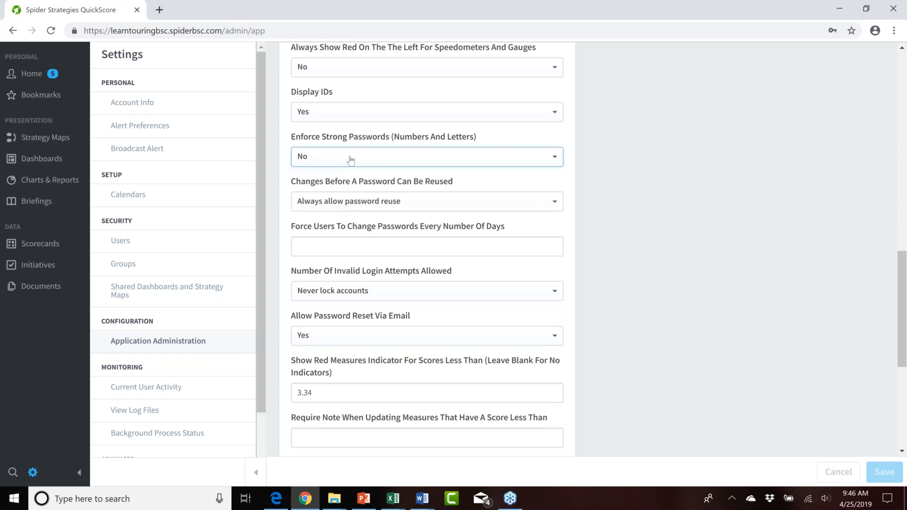
Review the Changes Before A Password Can Be Reused choices and the field forcing password changes every number of days
click(440, 204)
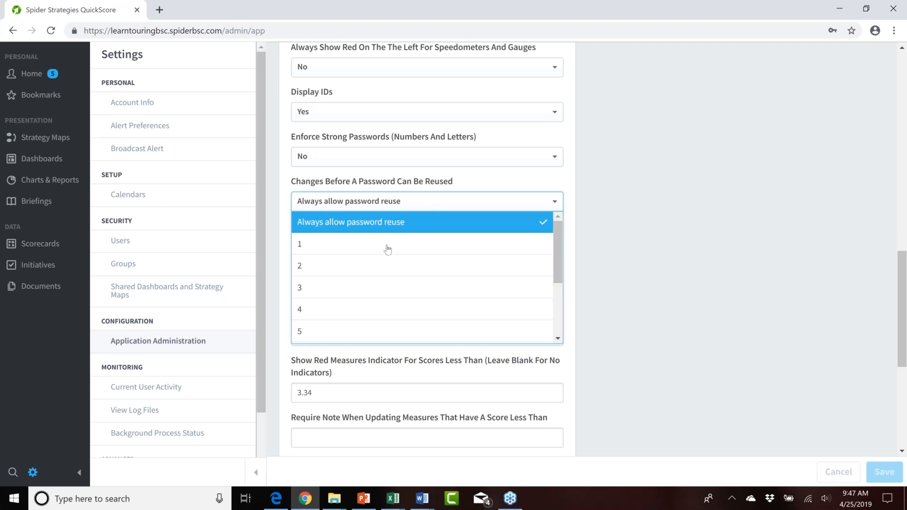
click(427, 201)
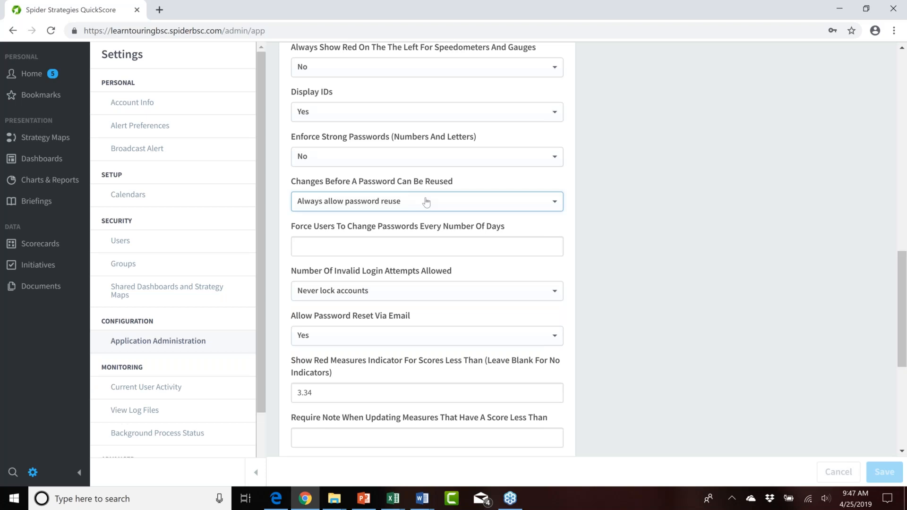
click(339, 244)
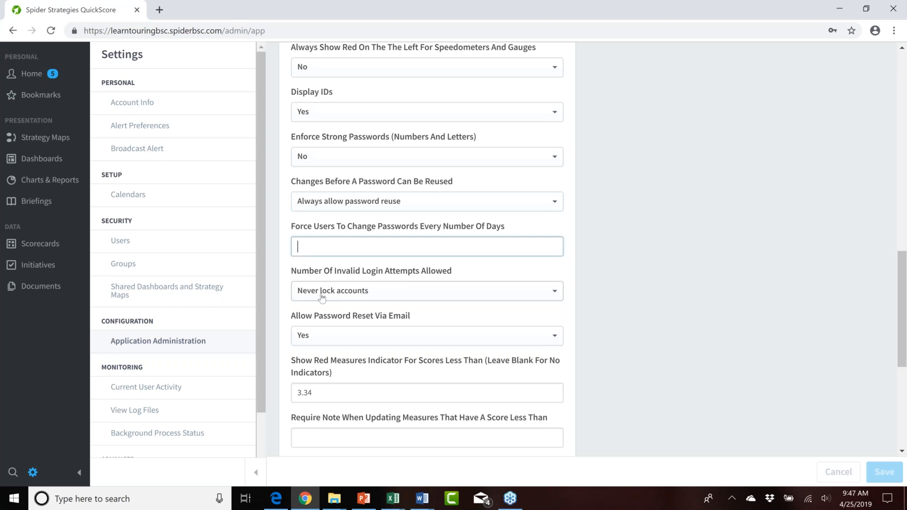
scroll(321, 297, down, 3)
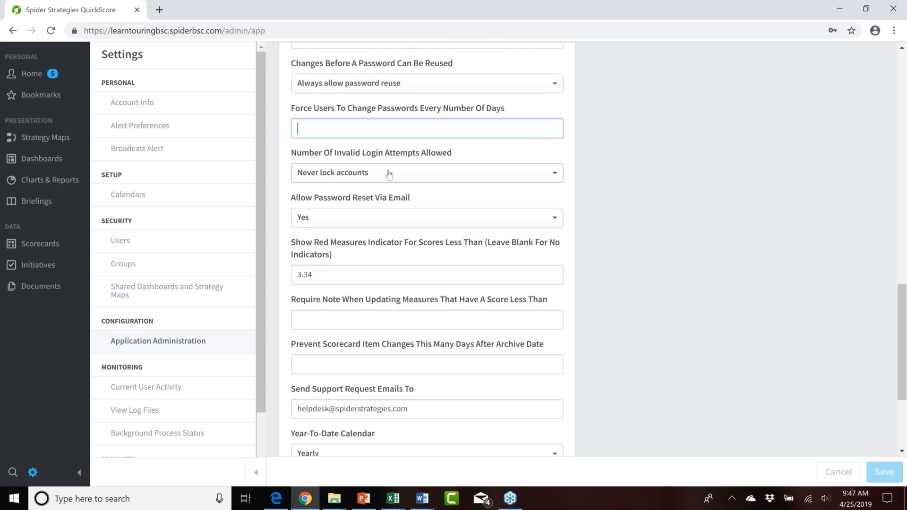
Review the choices for Number Of Invalid Login Attempts Allowed in General Settings
click(389, 175)
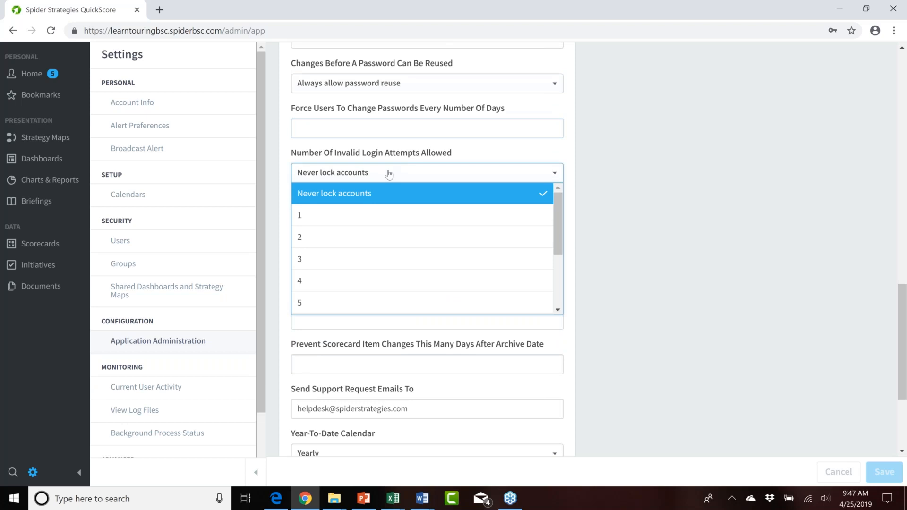
click(389, 175)
click(389, 175)
drag(556, 234, 400, 173)
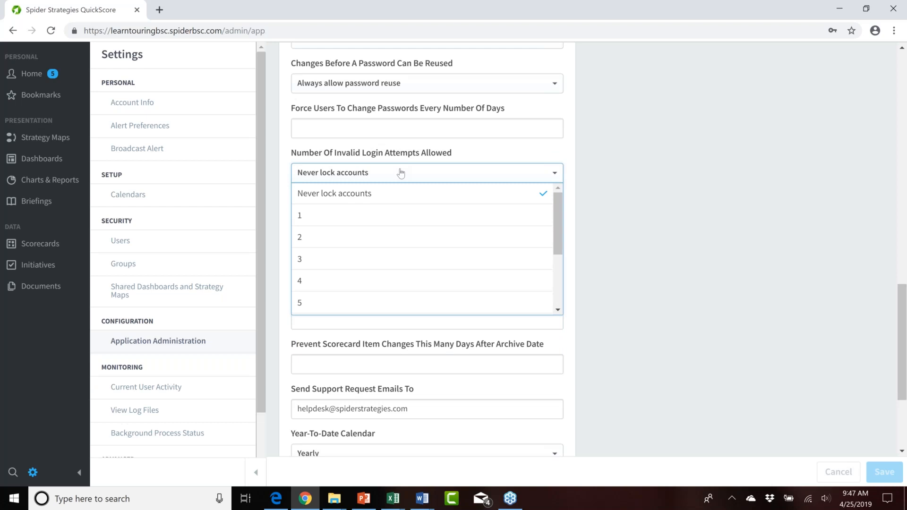
click(400, 173)
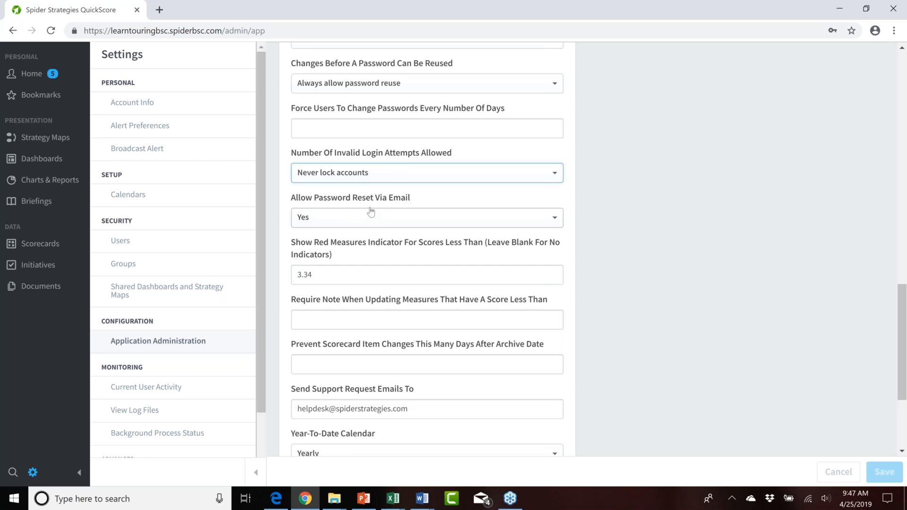
Log out of the account to check the lost-password option on the login page
click(33, 472)
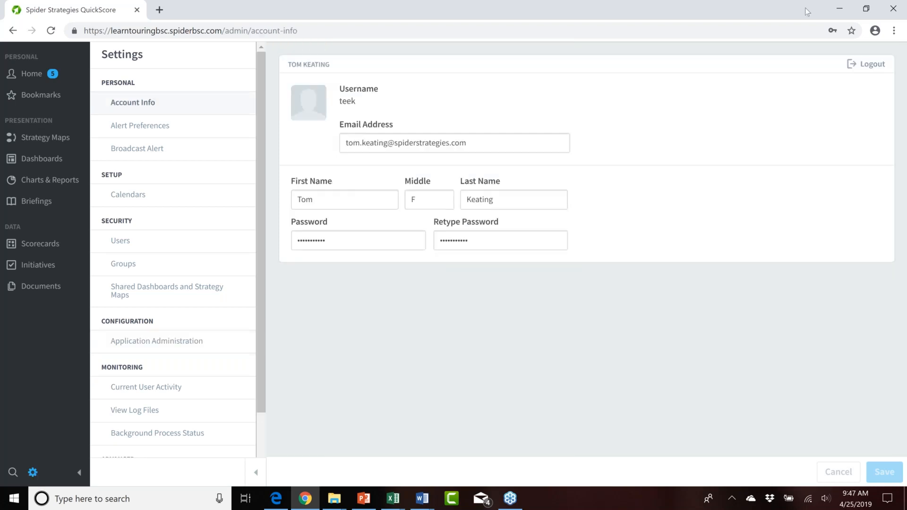
click(868, 65)
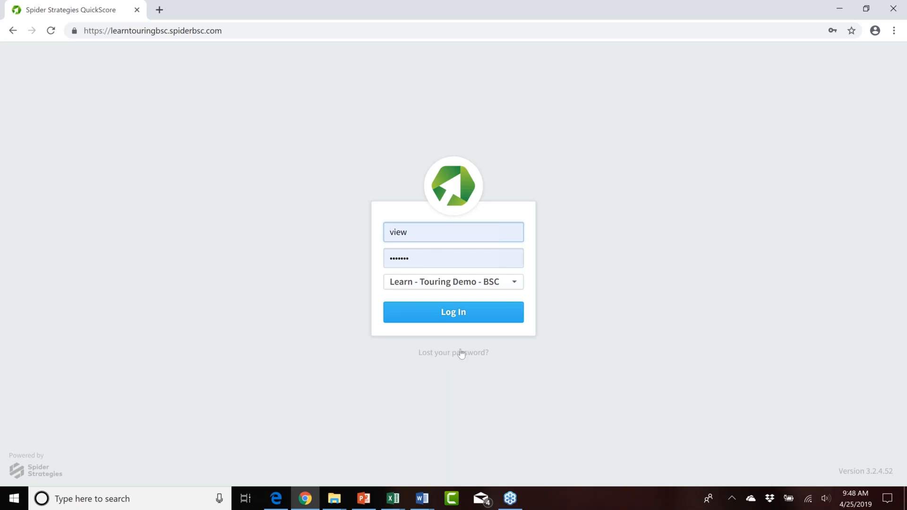
Log back in to Learn - Touring Demo - BSC with the administrator's username and account password
double_click(390, 237)
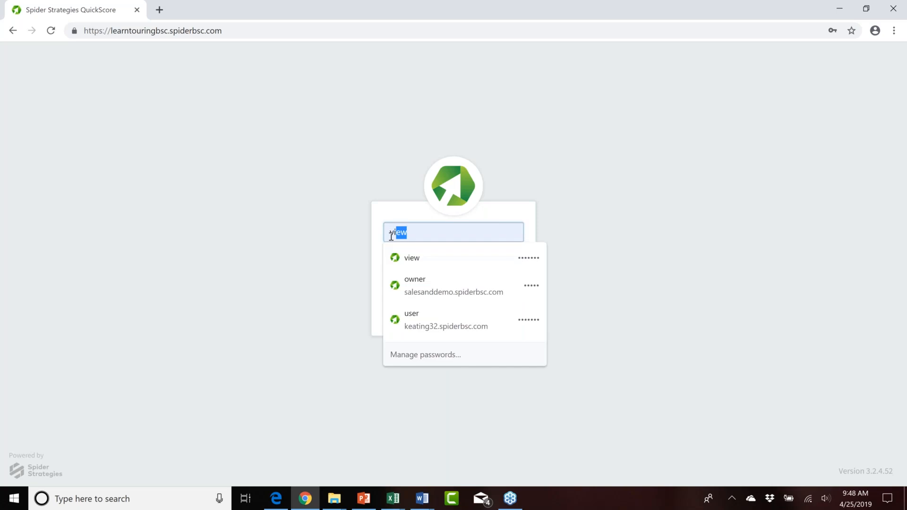
text(Teek)
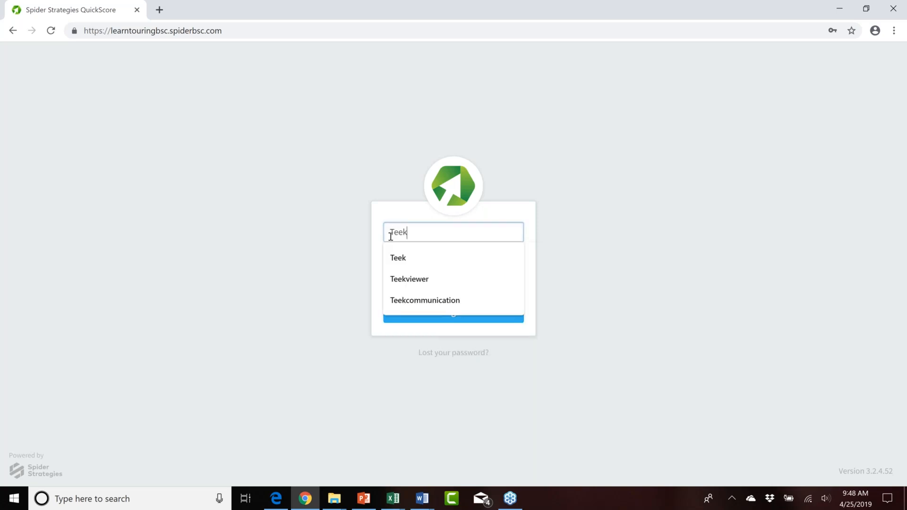
key(Tab)
text(••••••••)
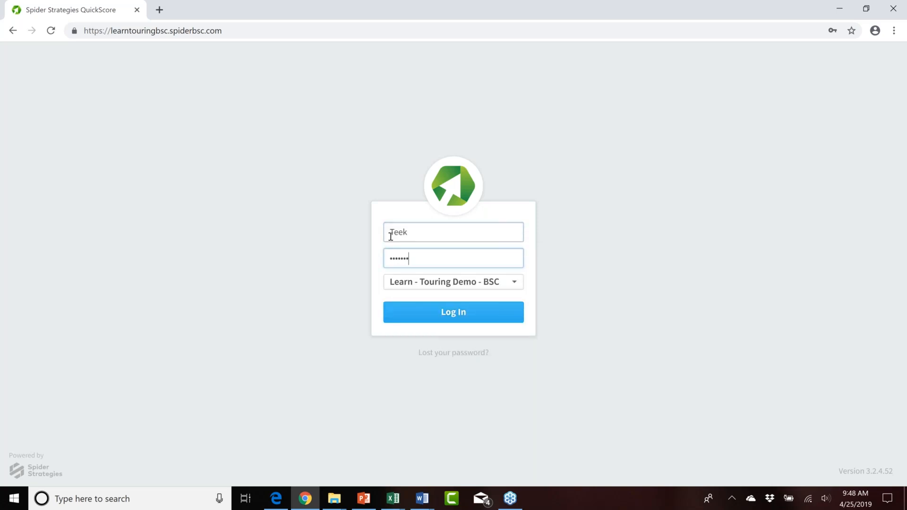
key(Return)
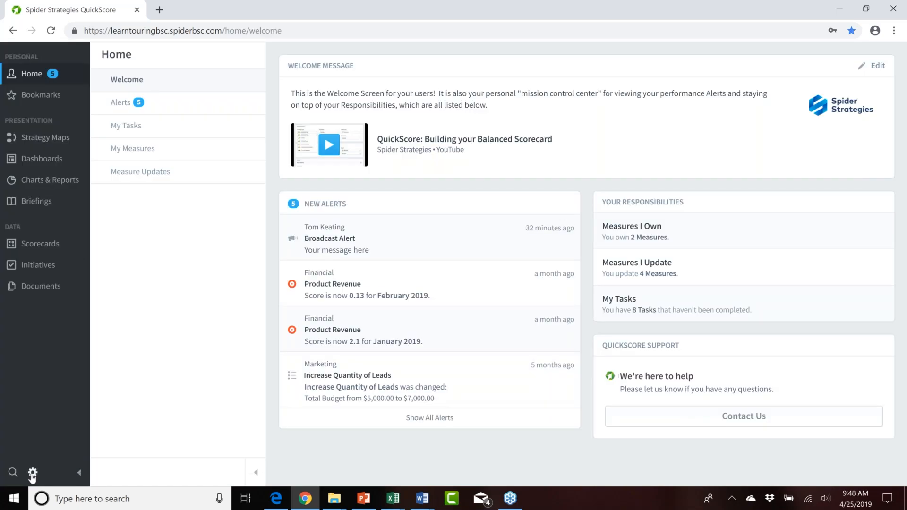
Return to Application Administration and examine the Show Red Measures Indicator For Scores Less Than threshold
click(32, 474)
click(147, 342)
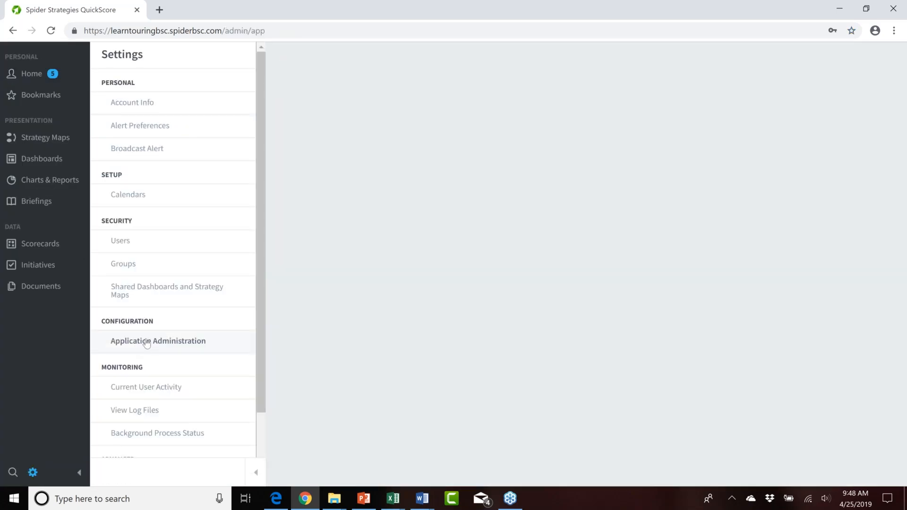
scroll(340, 298, down, 20)
scroll(341, 295, up, 3)
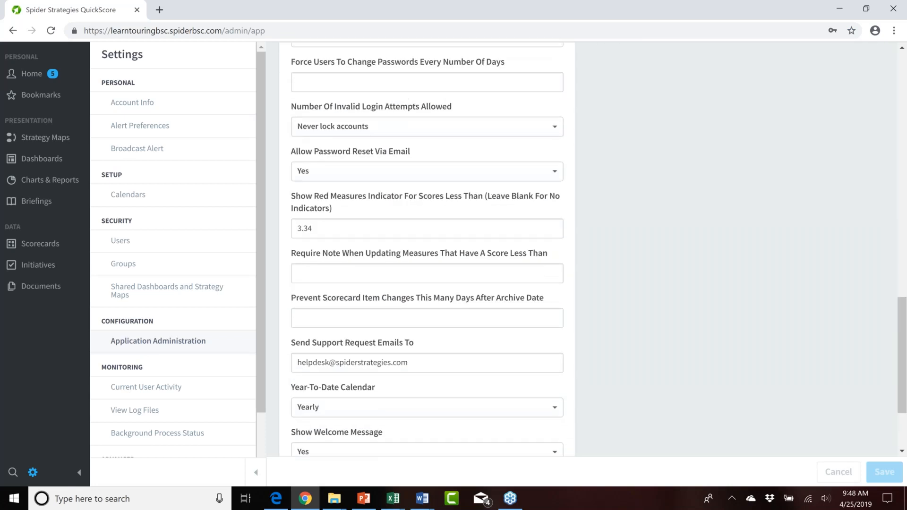
scroll(352, 305, up, 4)
scroll(352, 305, down, 2)
scroll(348, 309, down, 3)
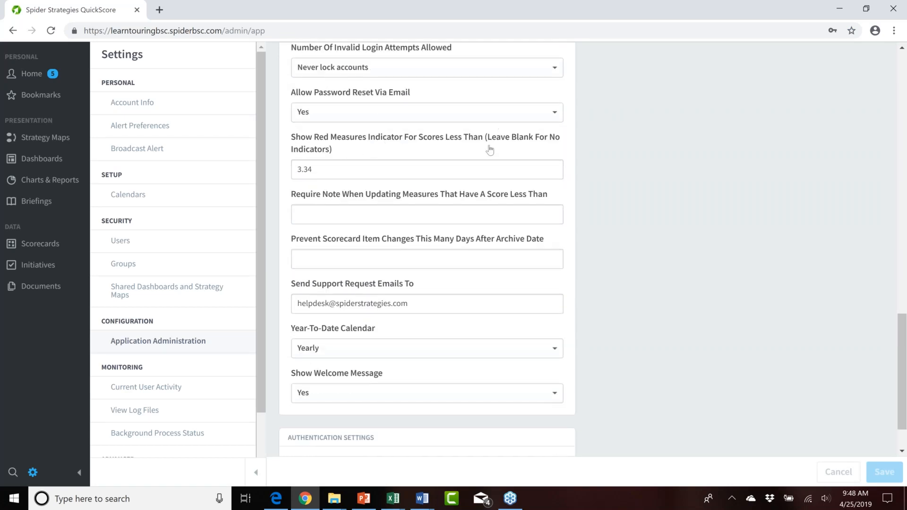
double_click(320, 167)
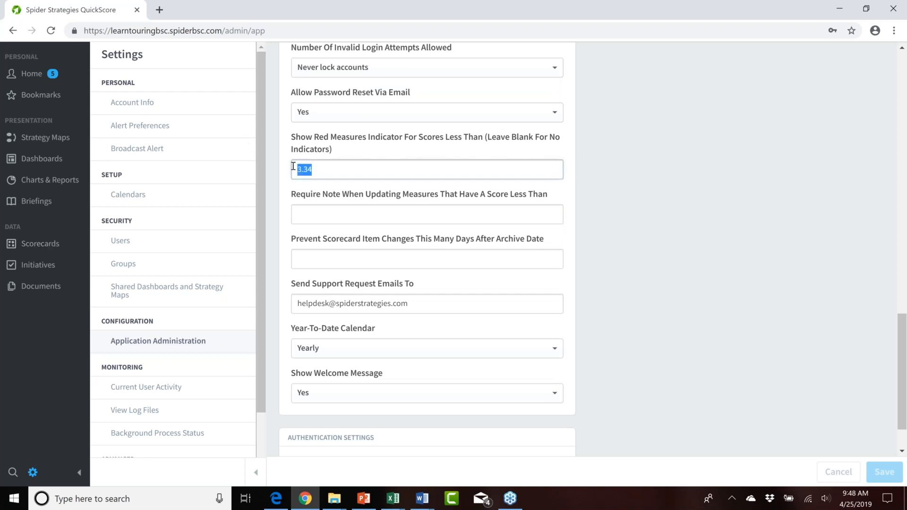
View the red measures indicator for Financial and its Increase Revenue objective in the Mobileworld Inc. scorecards
click(42, 244)
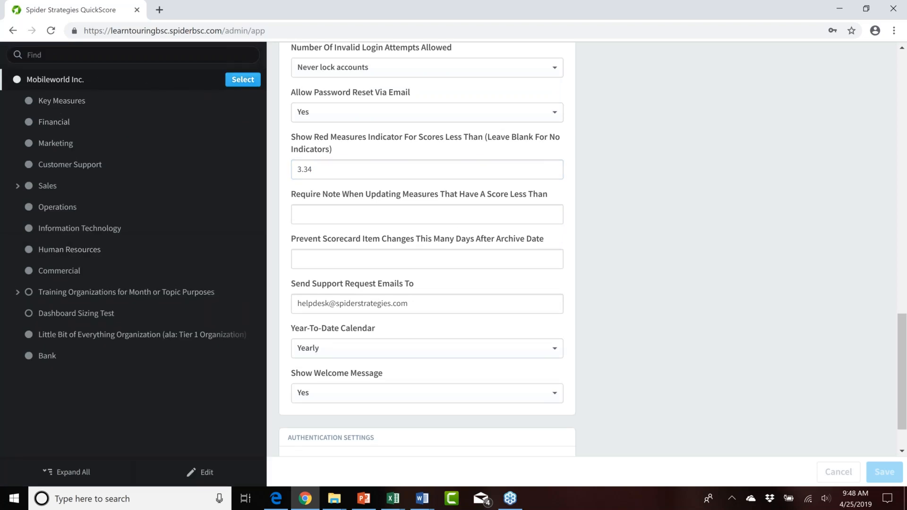
click(240, 84)
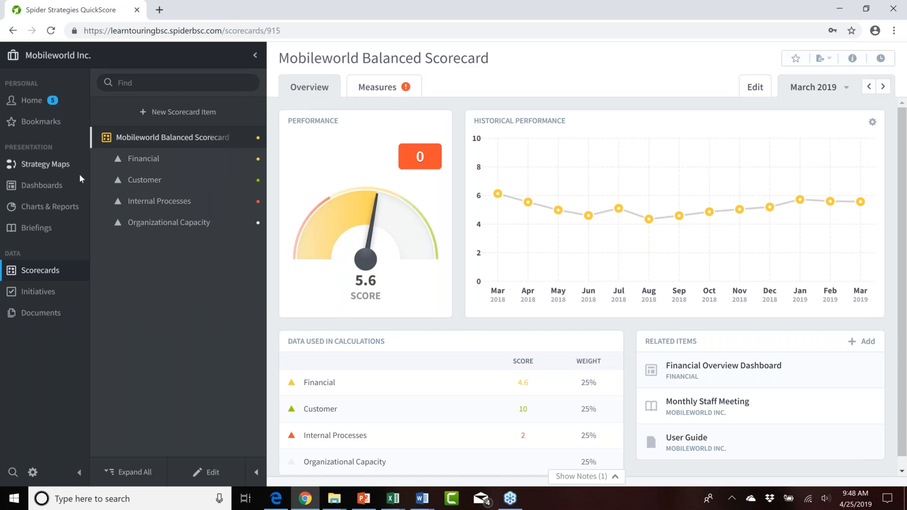
click(137, 159)
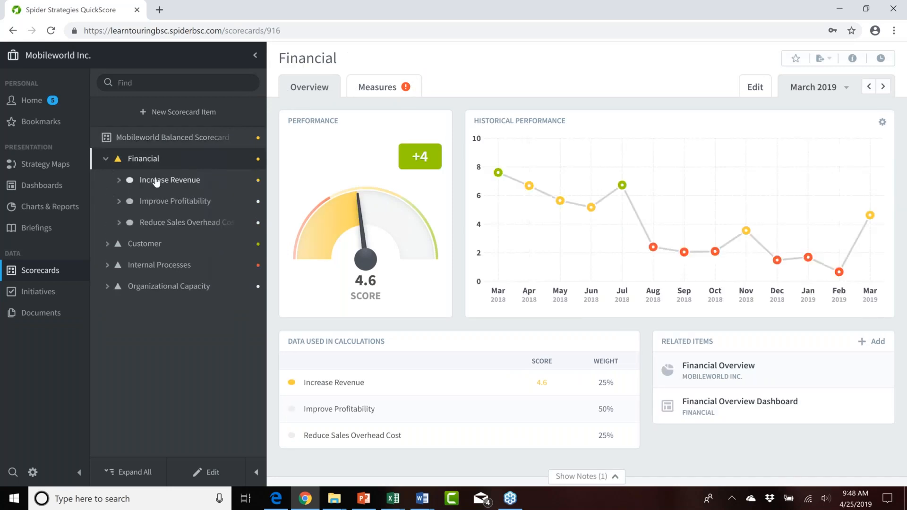
click(157, 181)
click(189, 205)
click(159, 184)
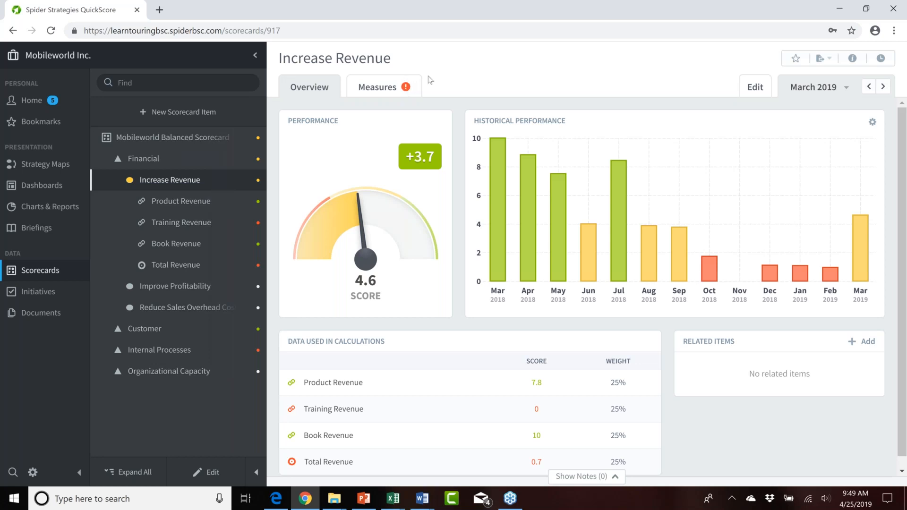
Return to Application Administration and set Require Note When Updating Measures That Have A Score Less Than to 5
click(33, 472)
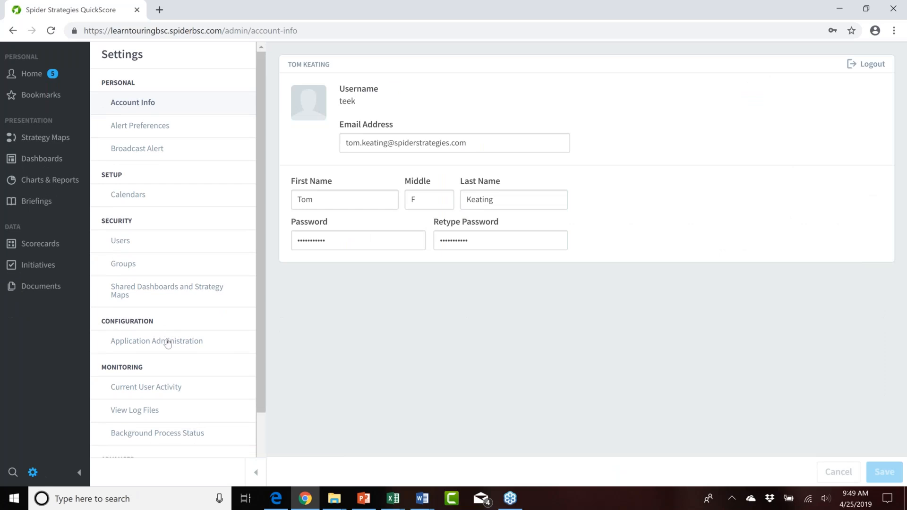
click(167, 341)
scroll(450, 248, down, 15)
scroll(450, 248, down, 4)
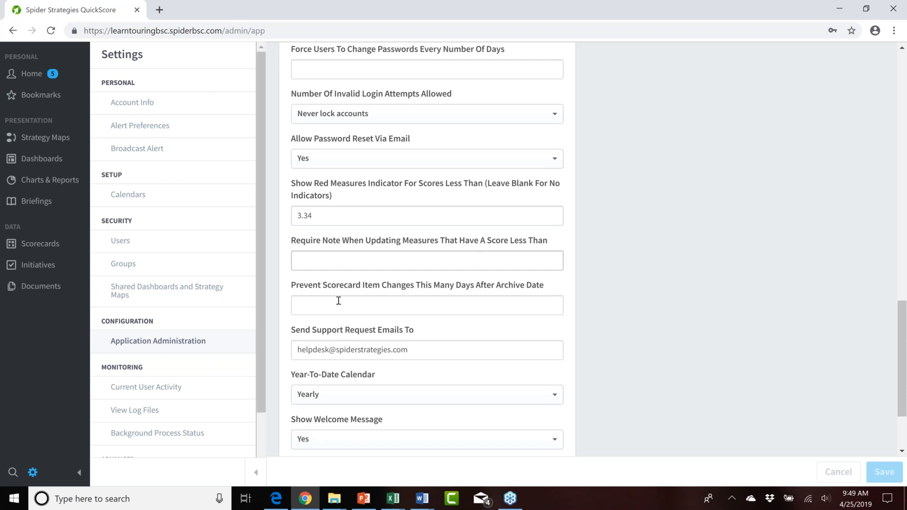
click(301, 260)
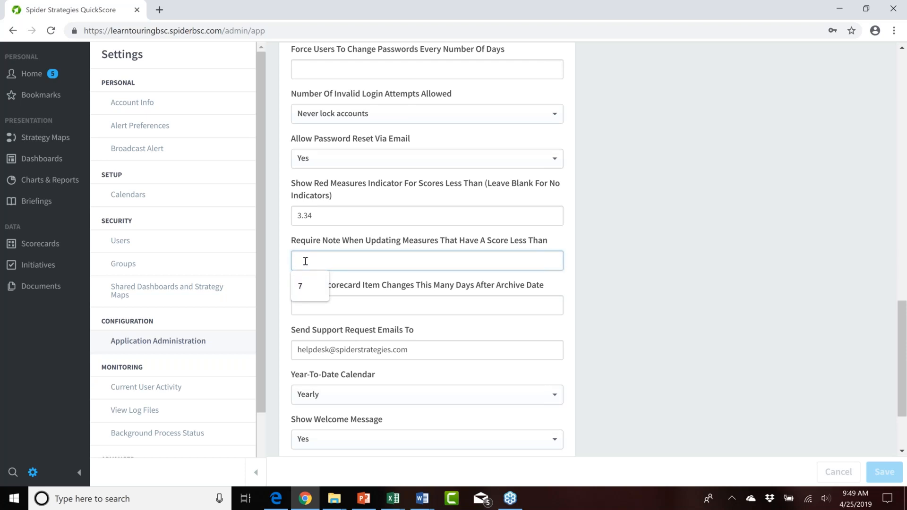
text(5)
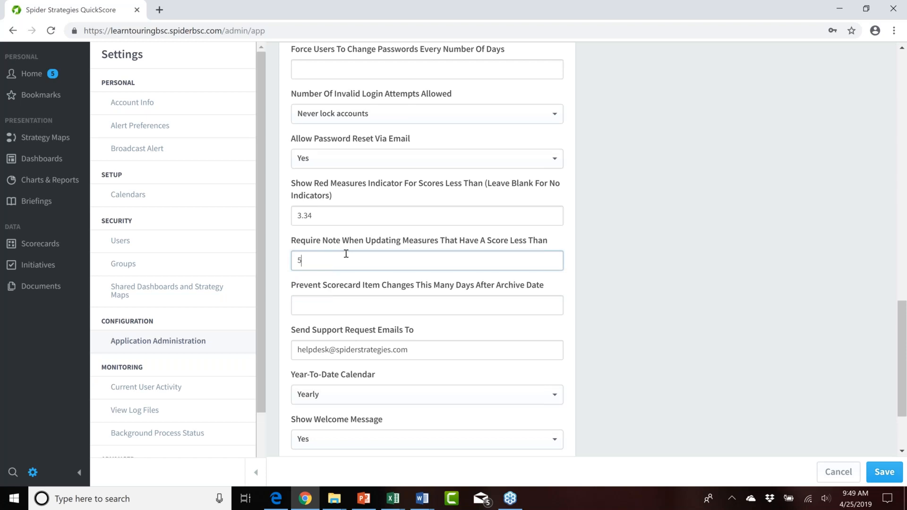
Review the field preventing scorecard item changes after the archive date and the address receiving support request emails
scroll(334, 267, down, 2)
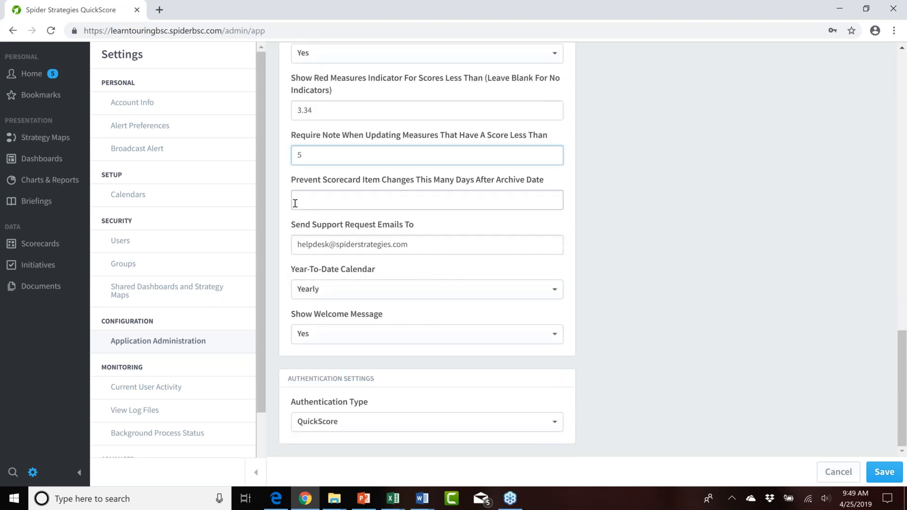
click(315, 194)
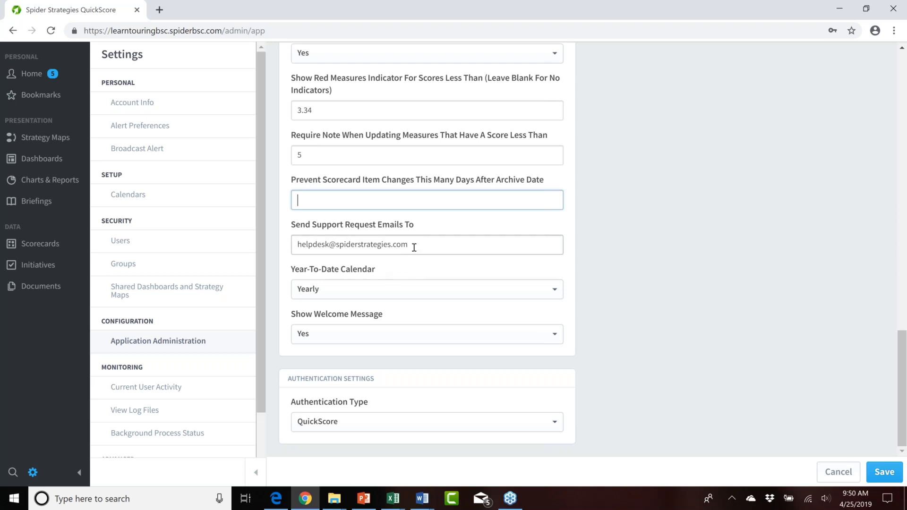
drag(414, 247, 288, 263)
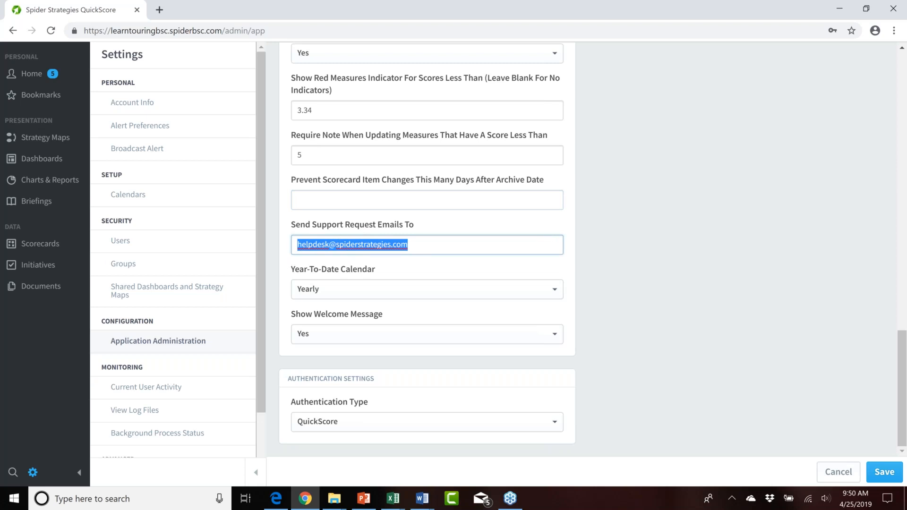
Leave the settings without saving, check the QuickScore Support contact form on Home, and cancel it
click(32, 75)
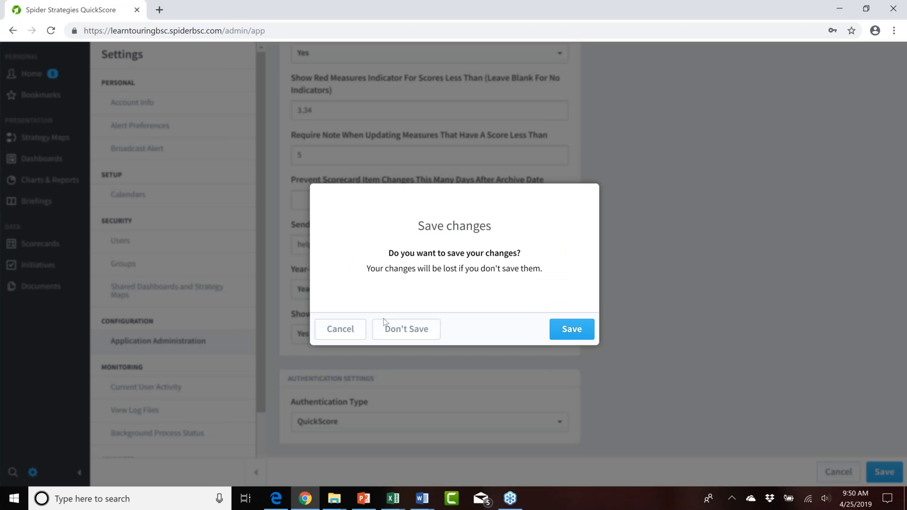
click(389, 330)
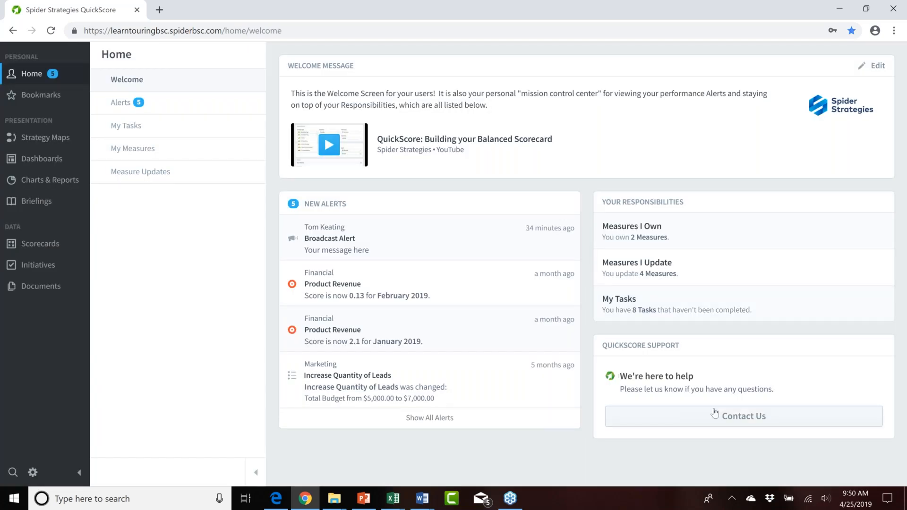
click(741, 420)
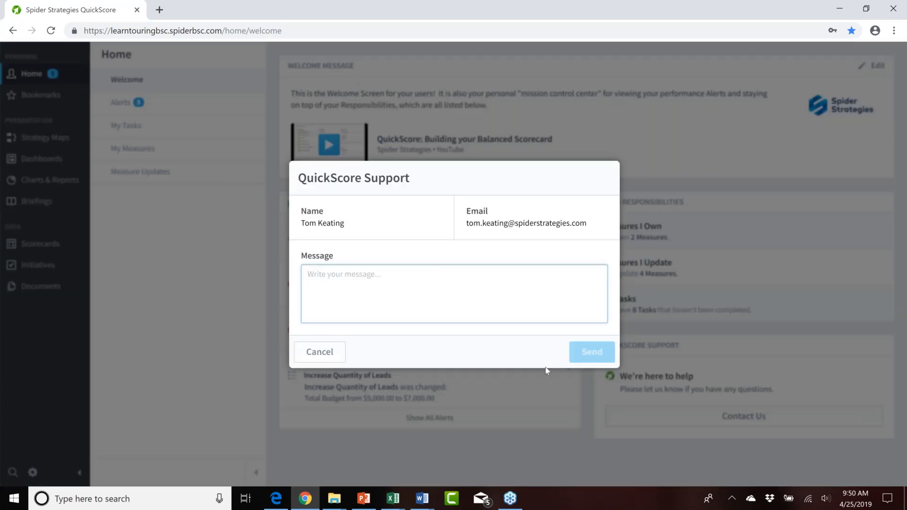
click(323, 352)
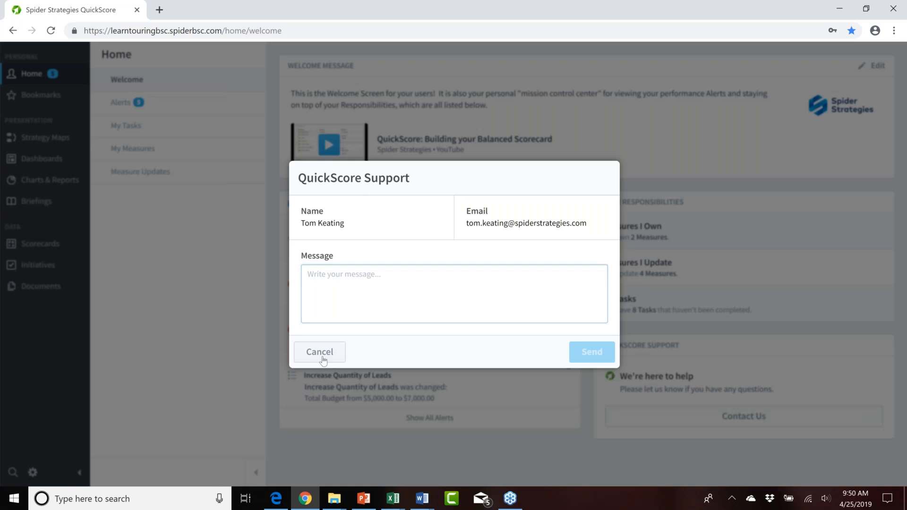
Return to Application Administration, review the Year-To-Date Calendar choices, and keep Yearly selected
click(31, 473)
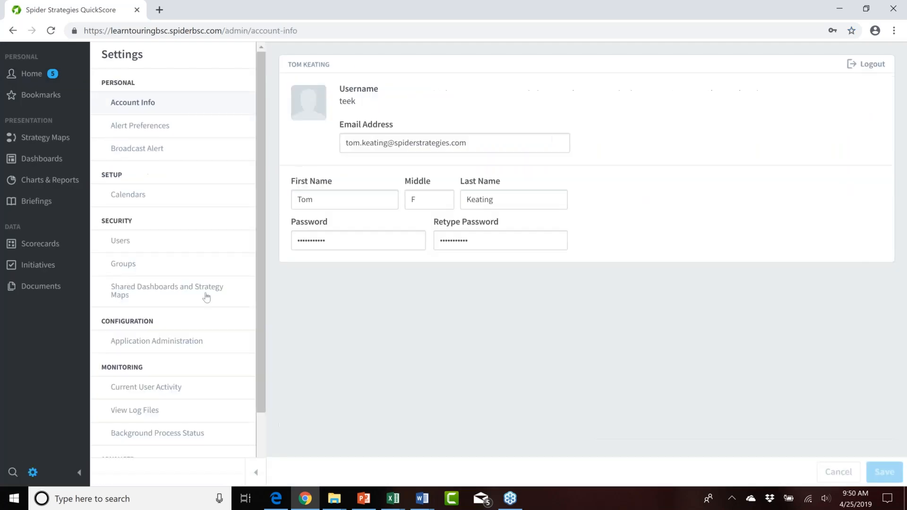
click(169, 345)
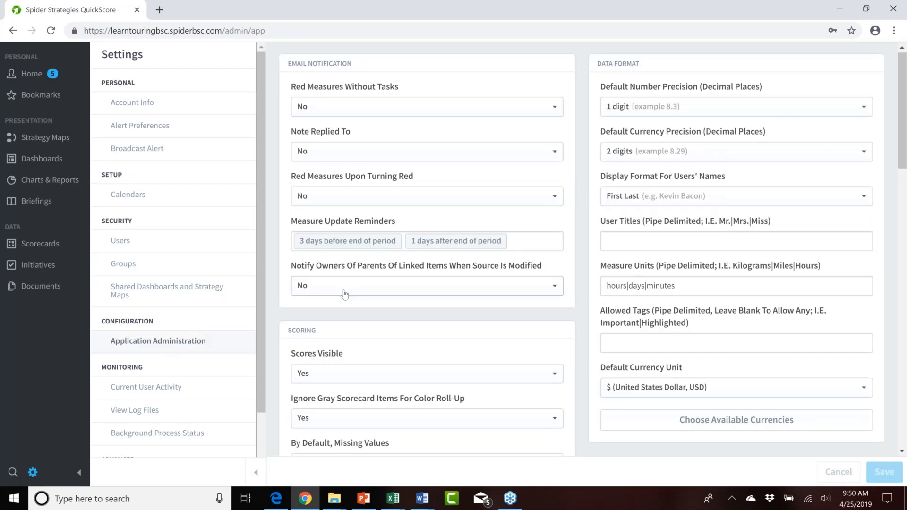
scroll(344, 294, down, 15)
scroll(343, 295, down, 1)
scroll(342, 295, up, 2)
scroll(342, 294, down, 3)
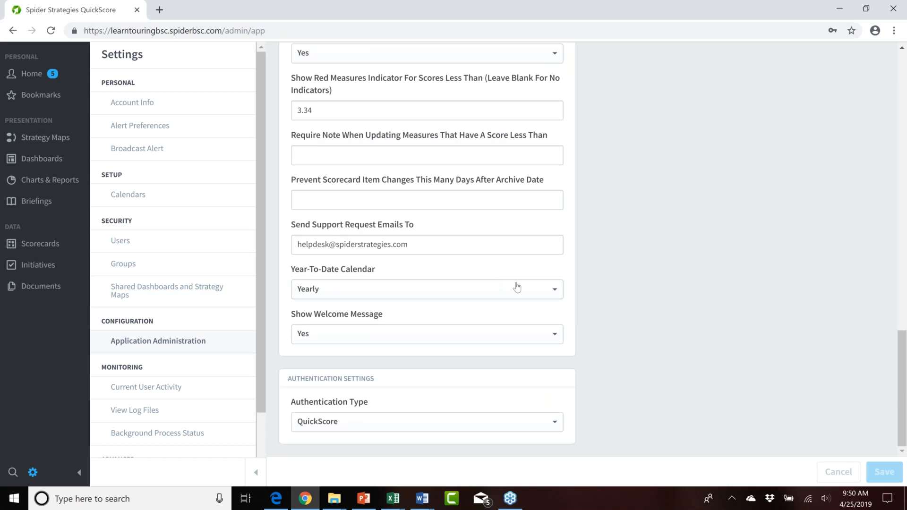
click(553, 292)
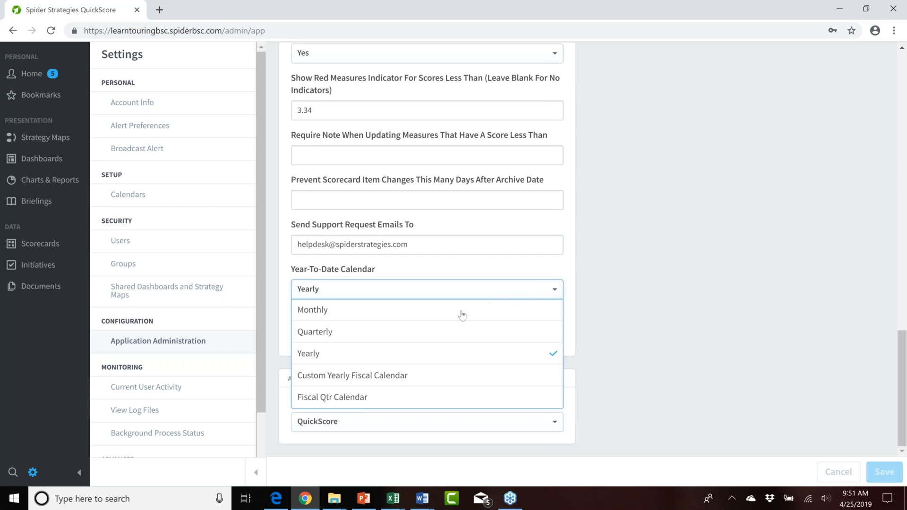
click(344, 356)
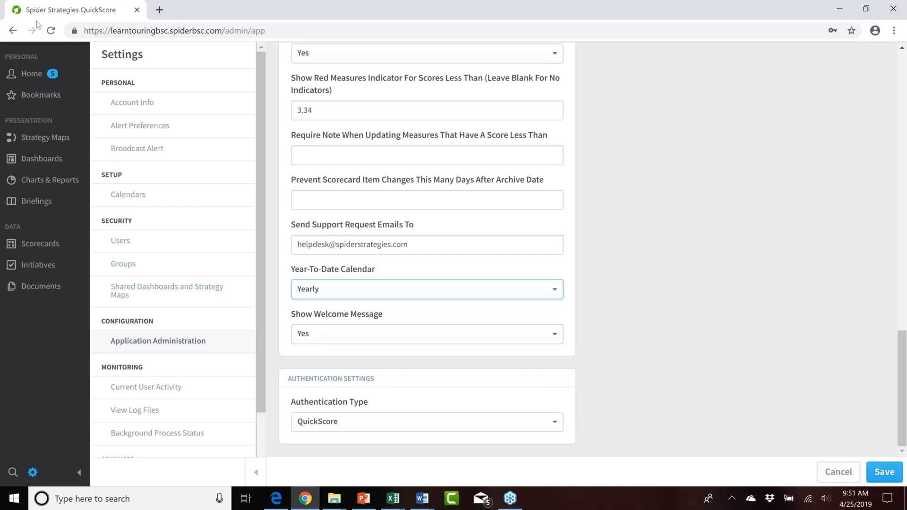
Leave the application settings without saving and view the welcome message on Home
click(38, 74)
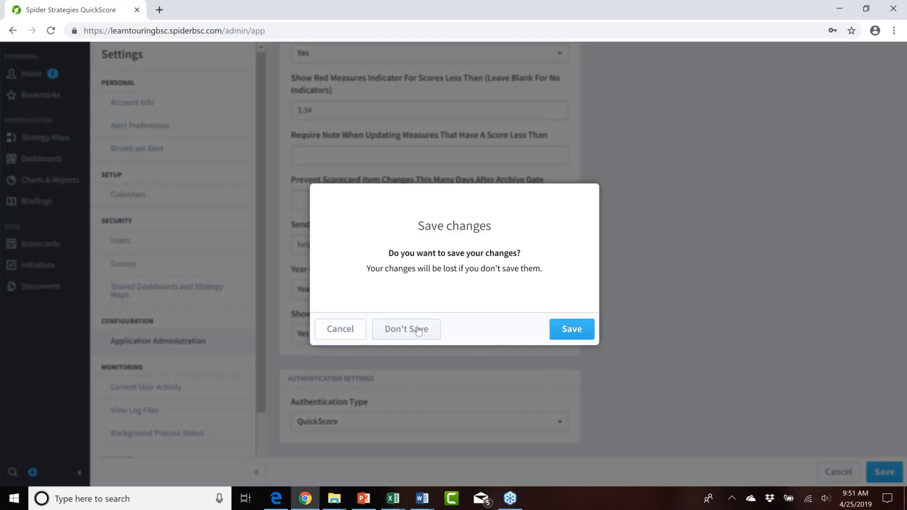
click(406, 329)
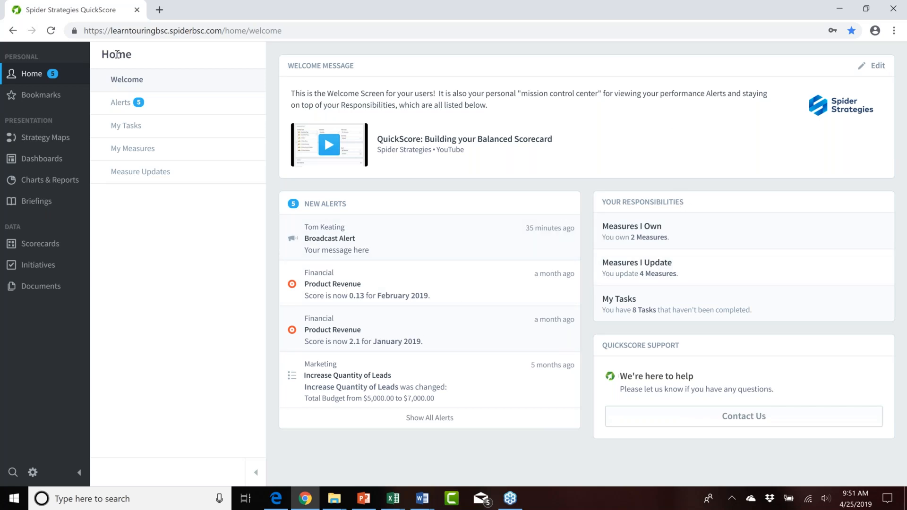
Return to Application Administration, choose LDAP as the authentication type, and view the LDAP server form before cancelling it
click(33, 473)
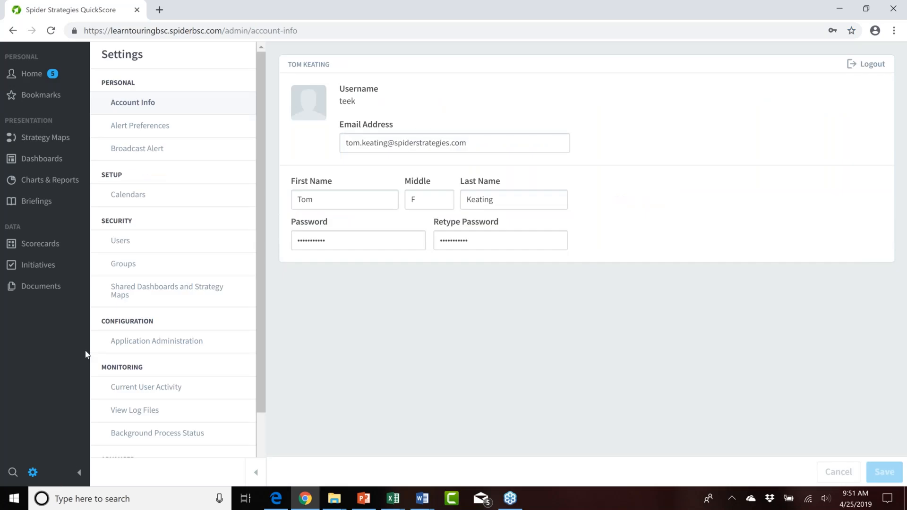
click(134, 337)
scroll(415, 304, down, 9)
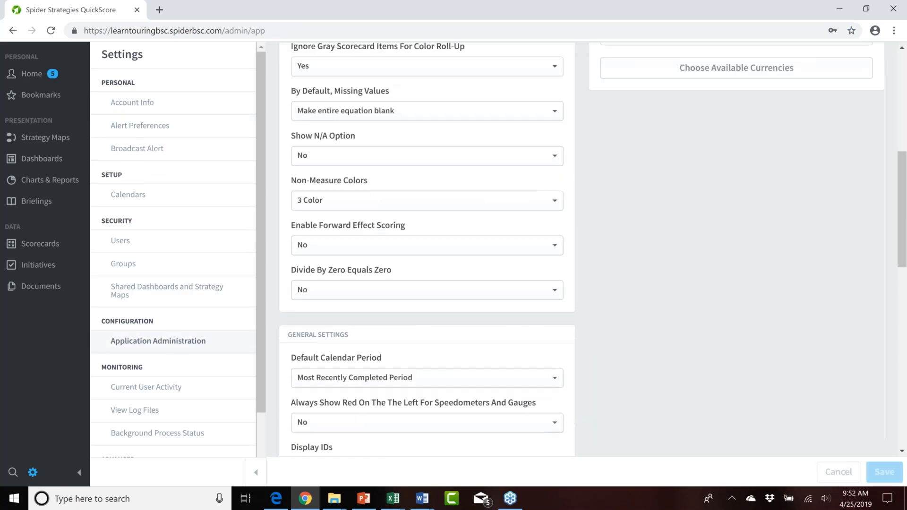
scroll(415, 304, down, 10)
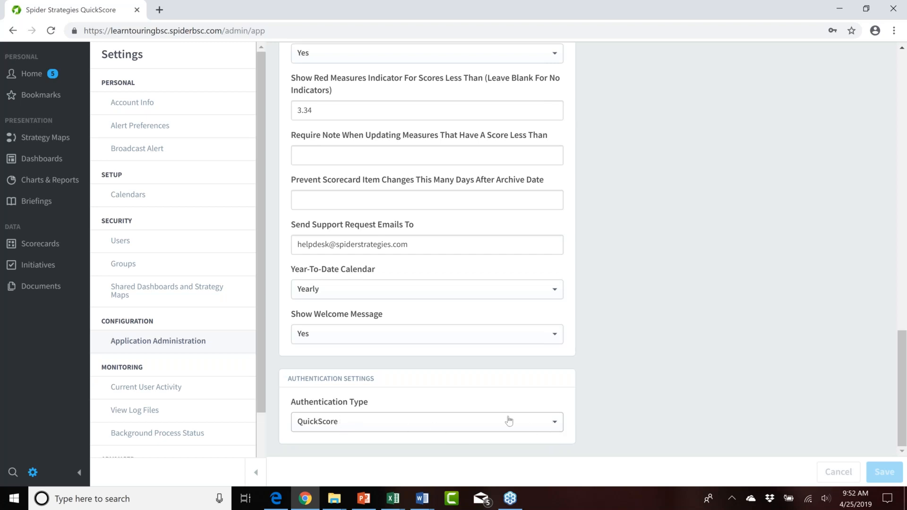
click(552, 424)
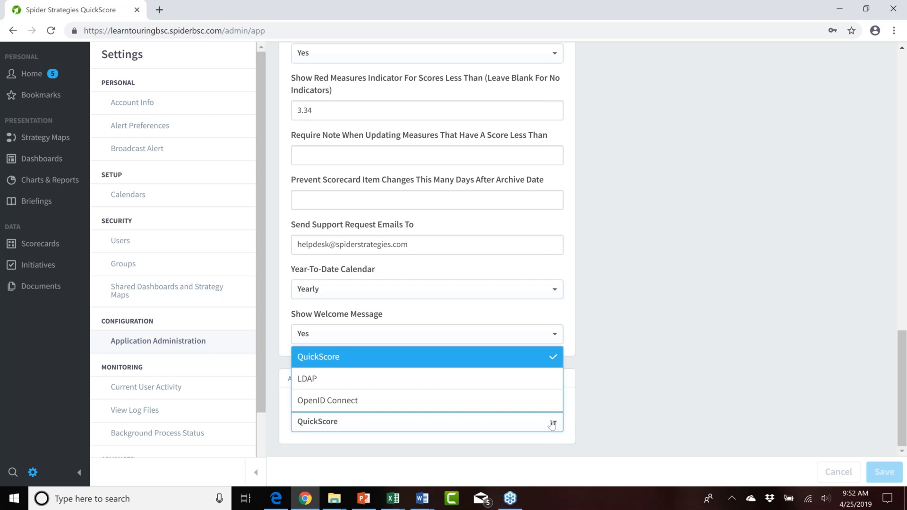
click(323, 383)
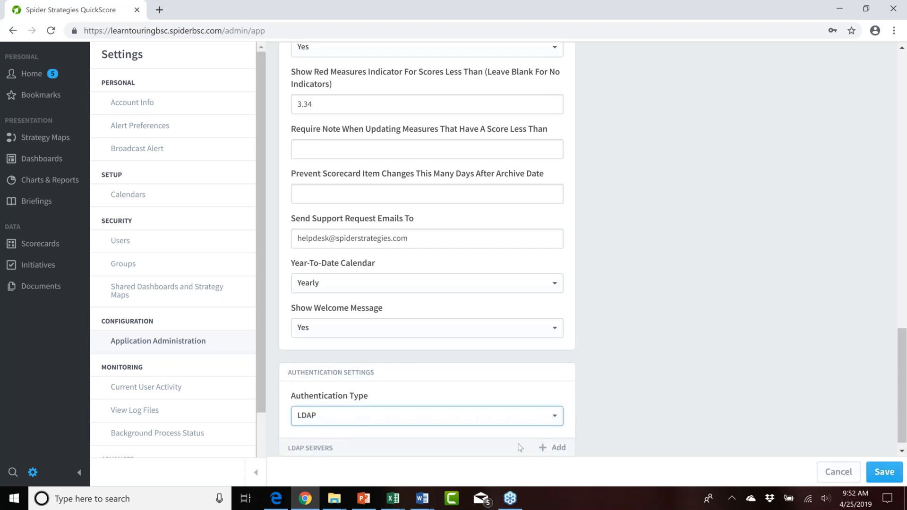
click(558, 448)
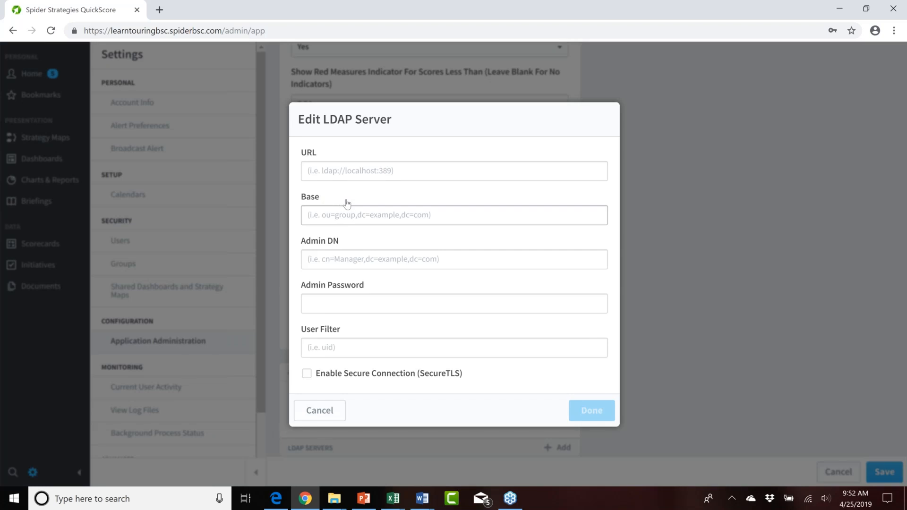
click(329, 414)
Switch the authentication type to OpenID Connect to review its endpoint and client fields, and restore QuickScore
click(552, 415)
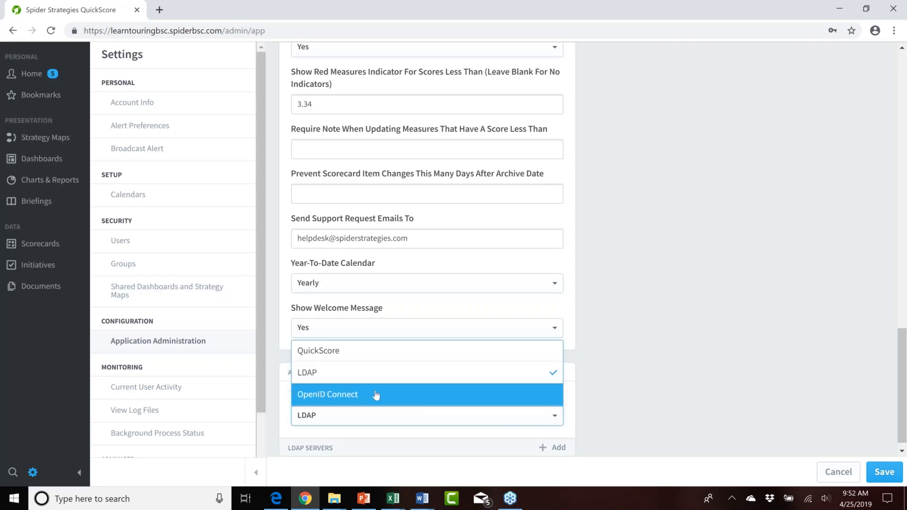
click(357, 399)
scroll(425, 345, down, 3)
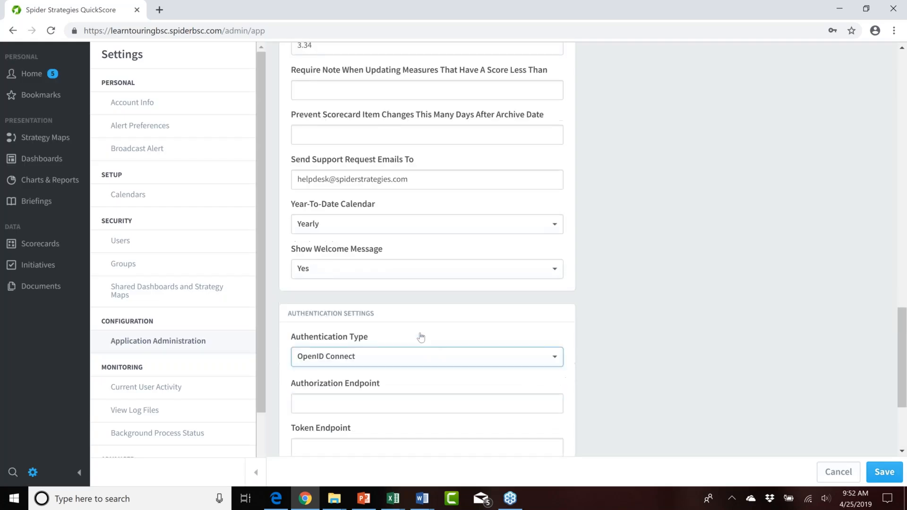
scroll(399, 316, down, 2)
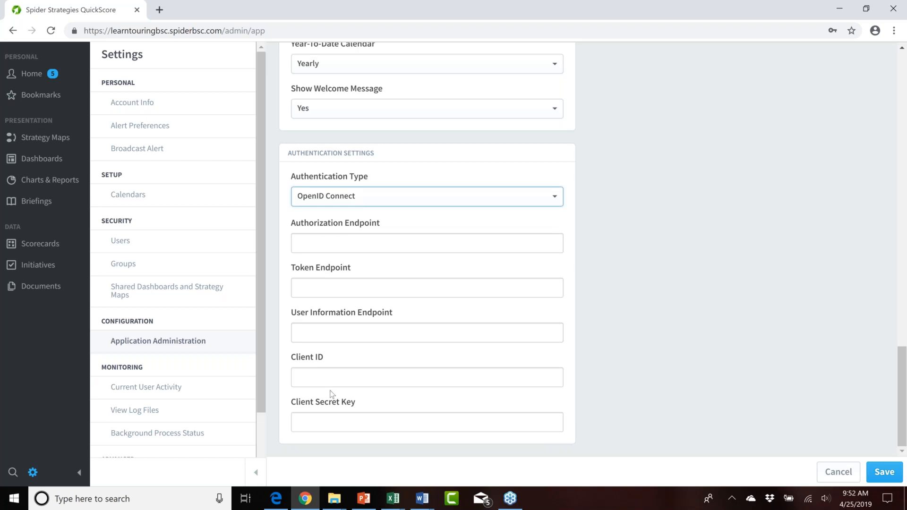
click(555, 200)
click(343, 222)
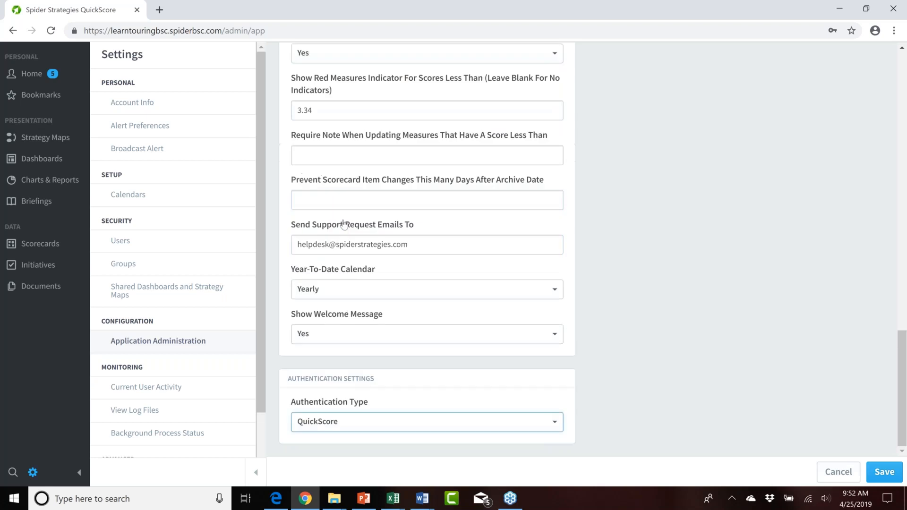
Review the Default Number Precision choices in the Data Format settings and keep 1 digit selected
scroll(555, 269, up, 18)
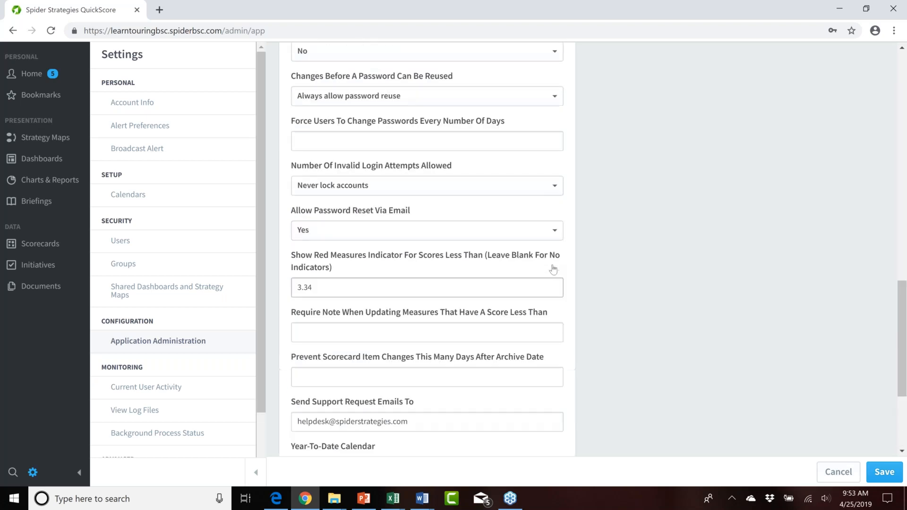
scroll(553, 270, up, 2)
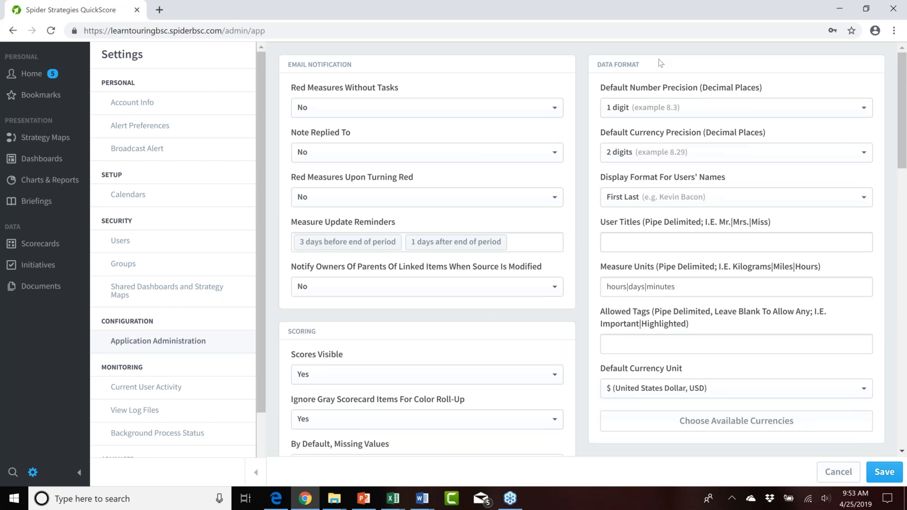
click(718, 110)
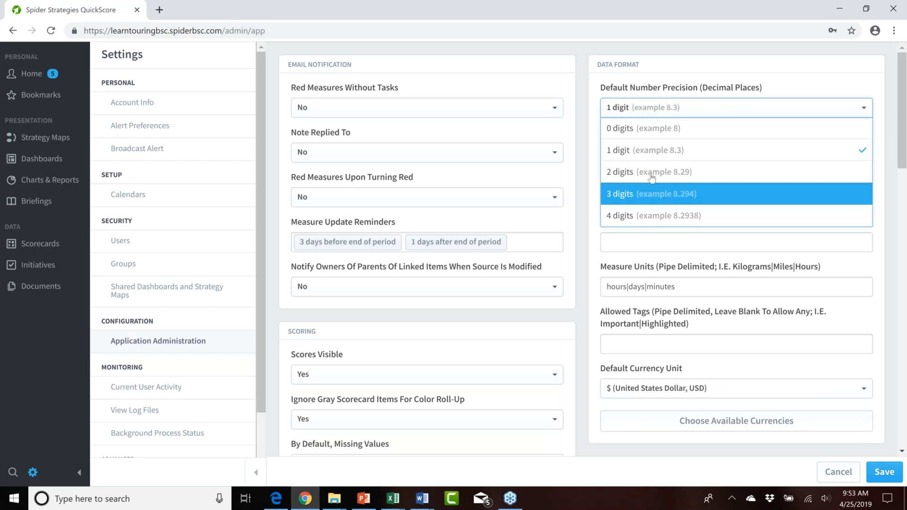
click(628, 155)
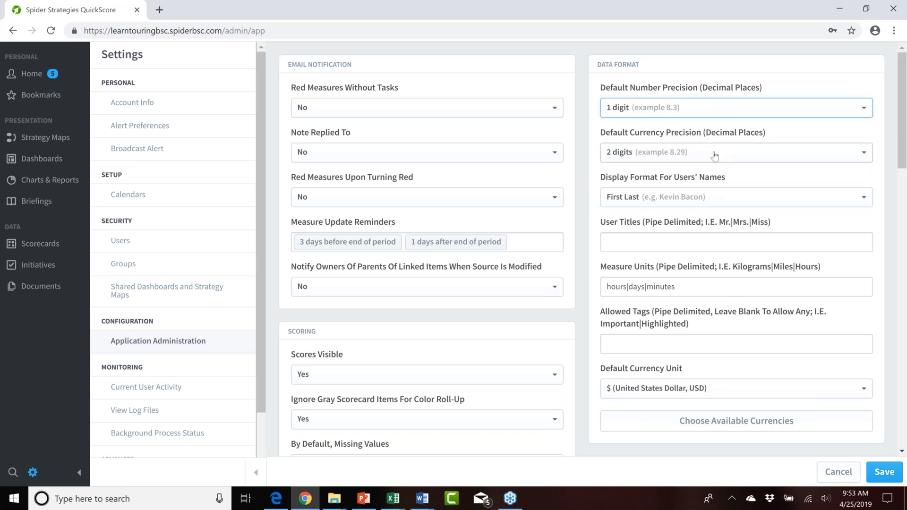
Try 0 digits for Default Currency Precision and set it back to 2 digits
click(715, 156)
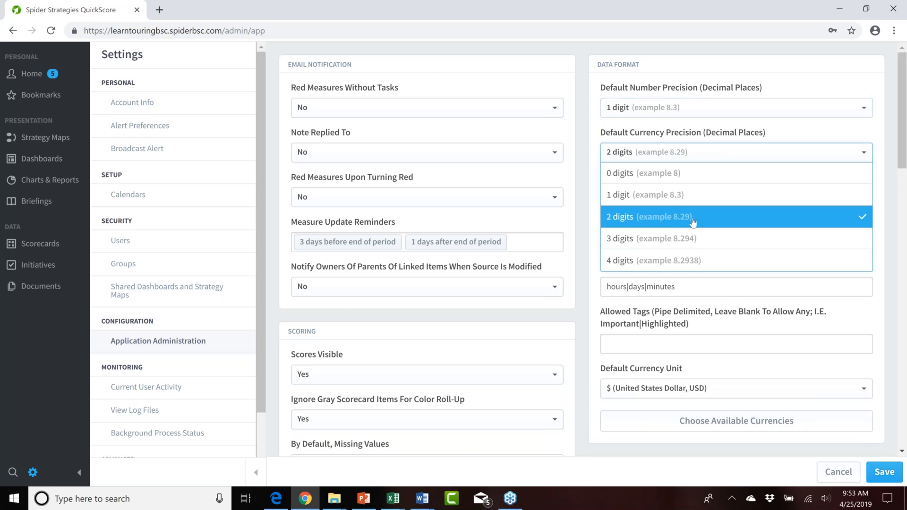
click(661, 180)
click(705, 155)
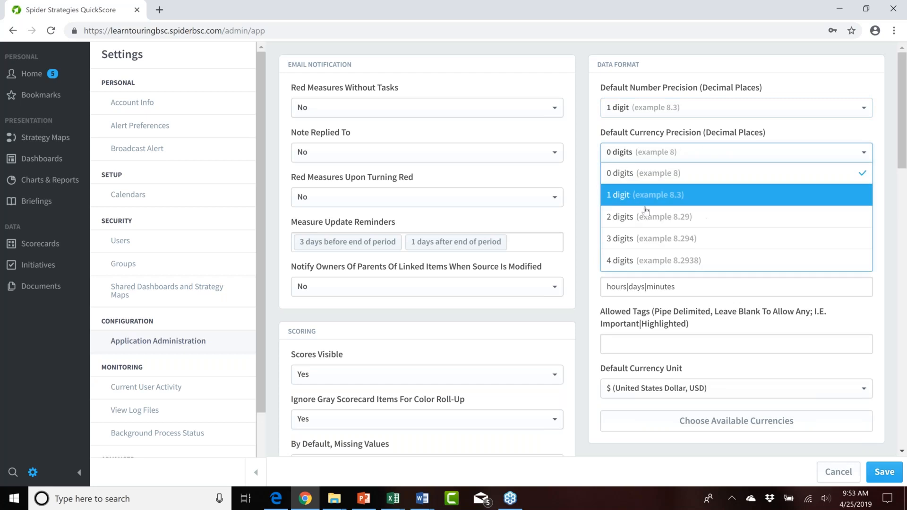
click(643, 216)
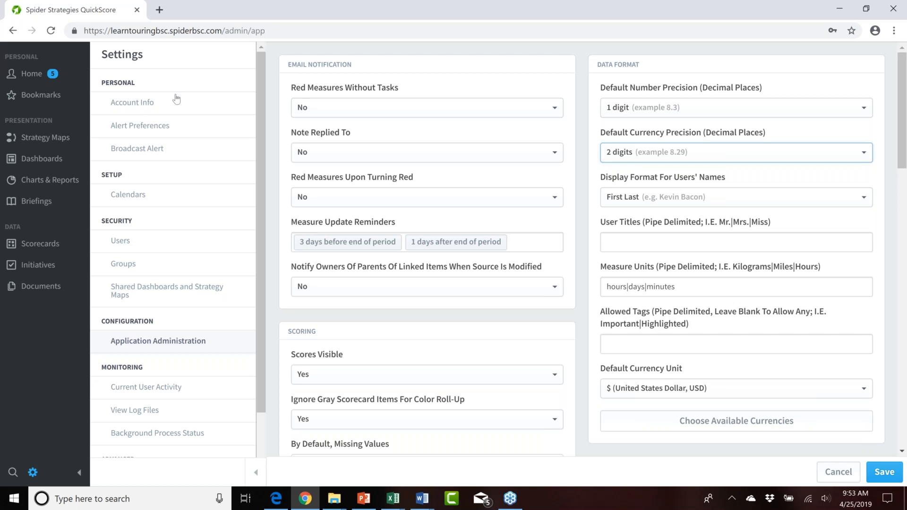
Leave for Account Info, saving the application settings, and review the first and last name fields
click(155, 109)
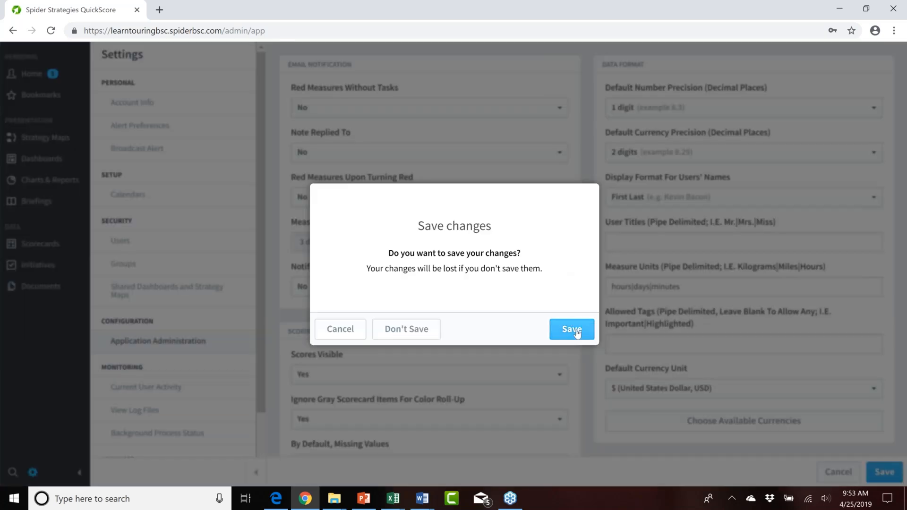
click(575, 330)
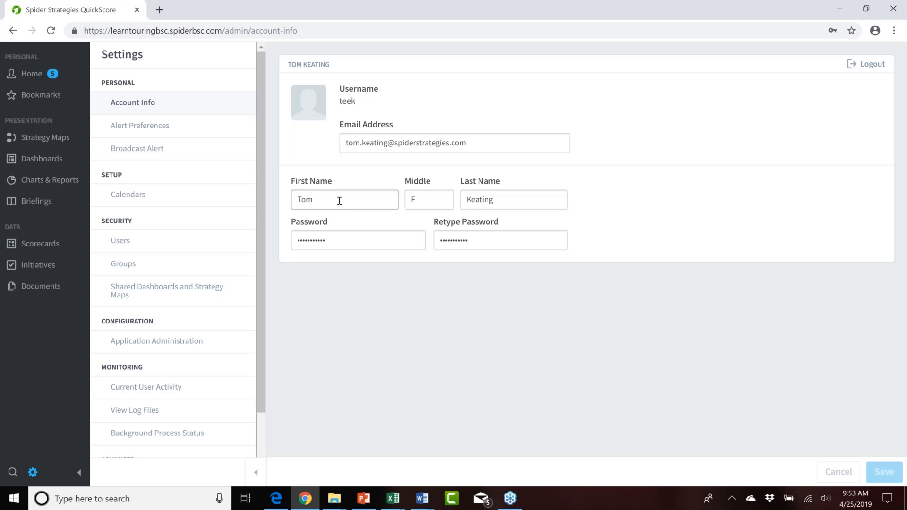
drag(333, 199, 283, 203)
drag(518, 201, 466, 199)
click(319, 204)
double_click(319, 205)
Return to Application Administration and review the Display Format For Users' Names, User Titles and Measure Units settings
click(151, 347)
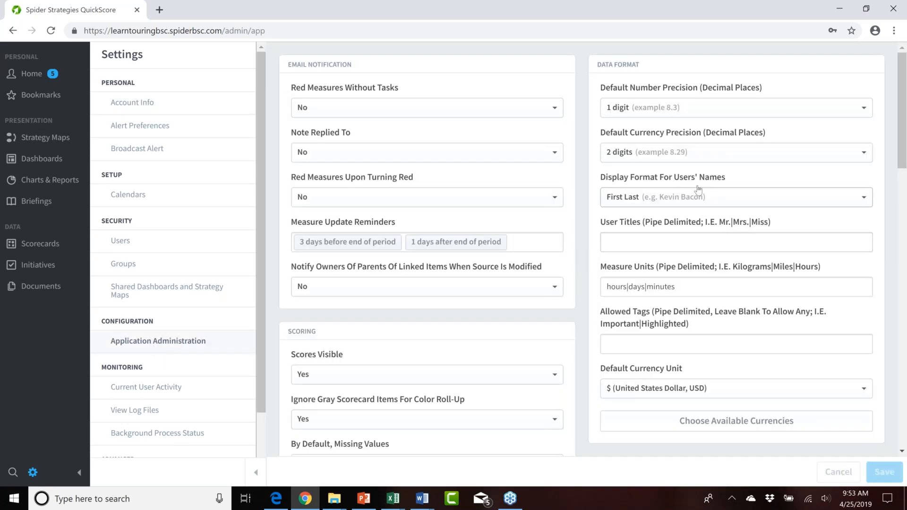
click(803, 197)
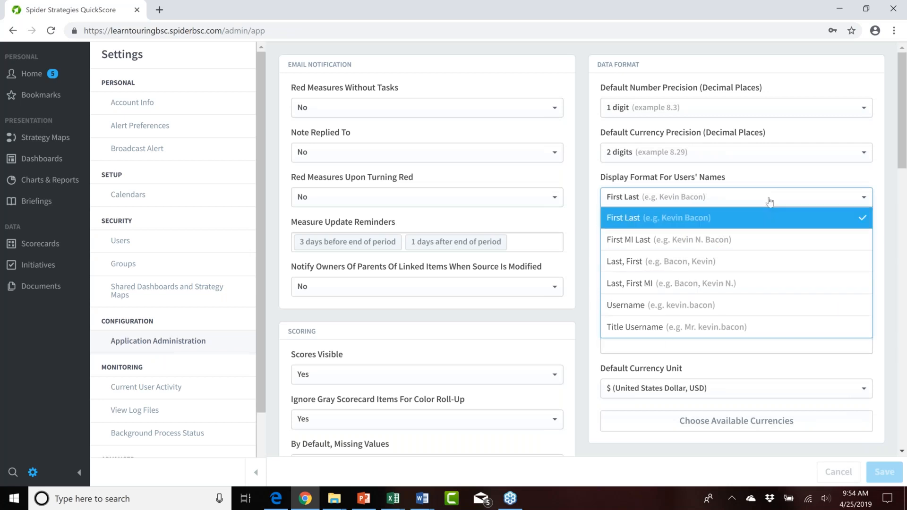
click(741, 199)
click(618, 243)
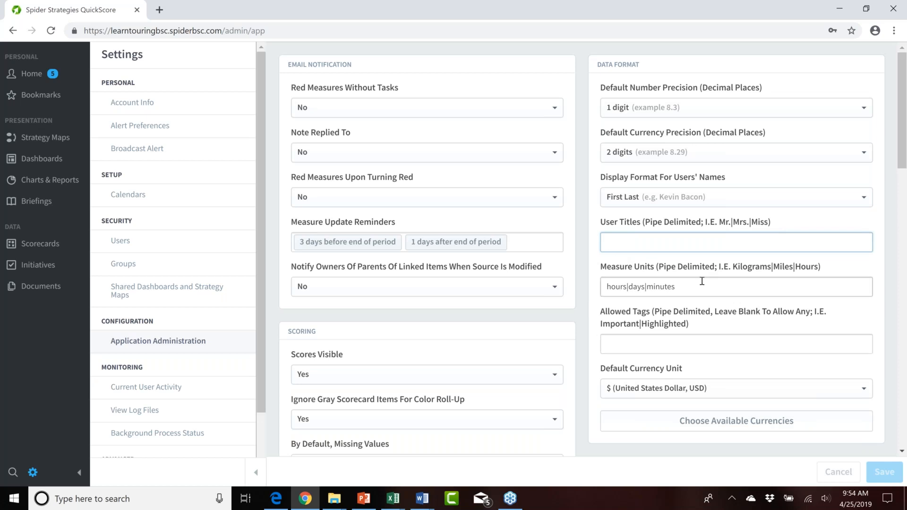
scroll(702, 281, down, 3)
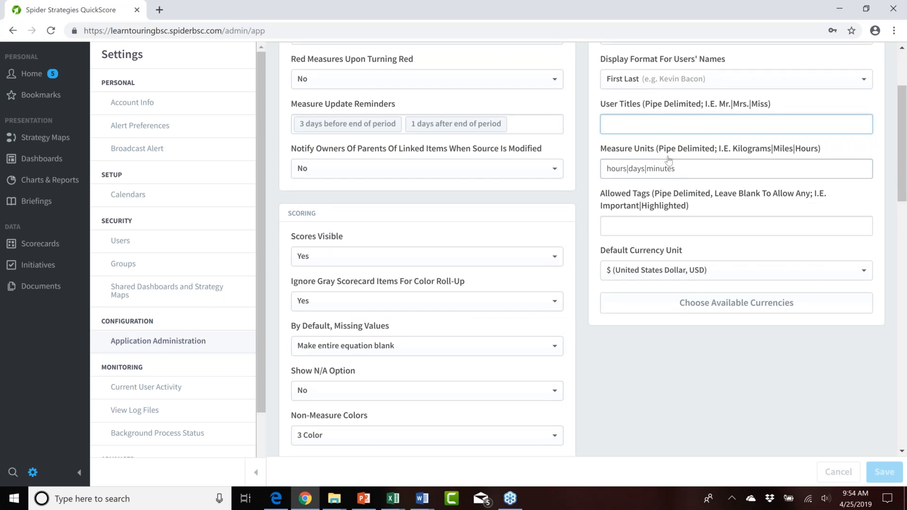
drag(683, 171, 608, 173)
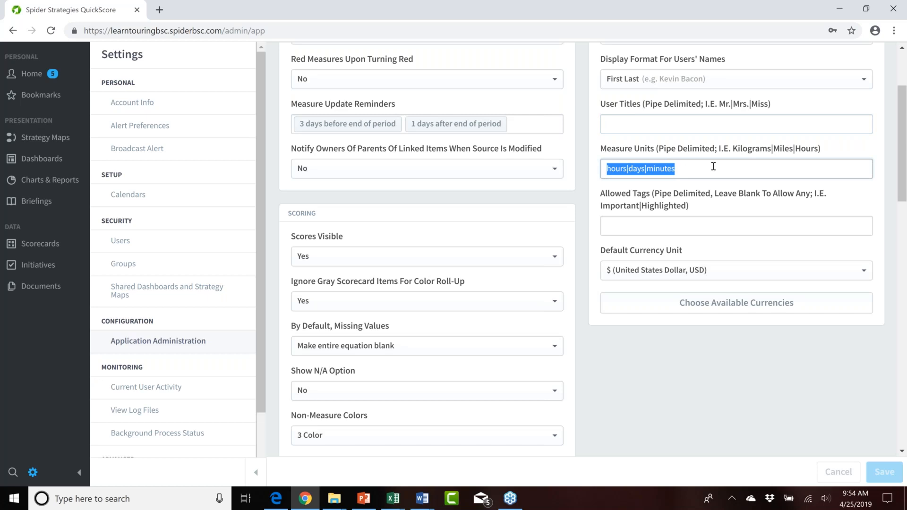
Switch Scorecards to the Financial organization and open the Product Revenue measure under Revenue for editing
click(42, 244)
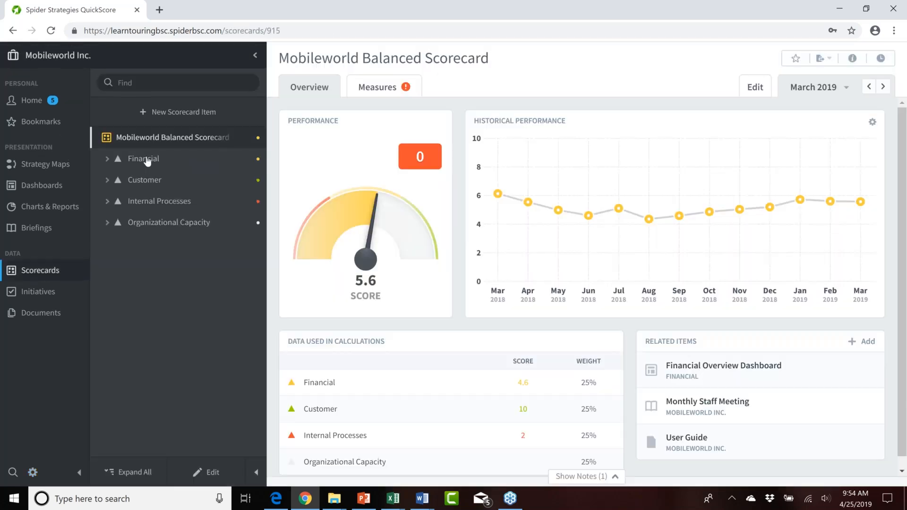
click(58, 55)
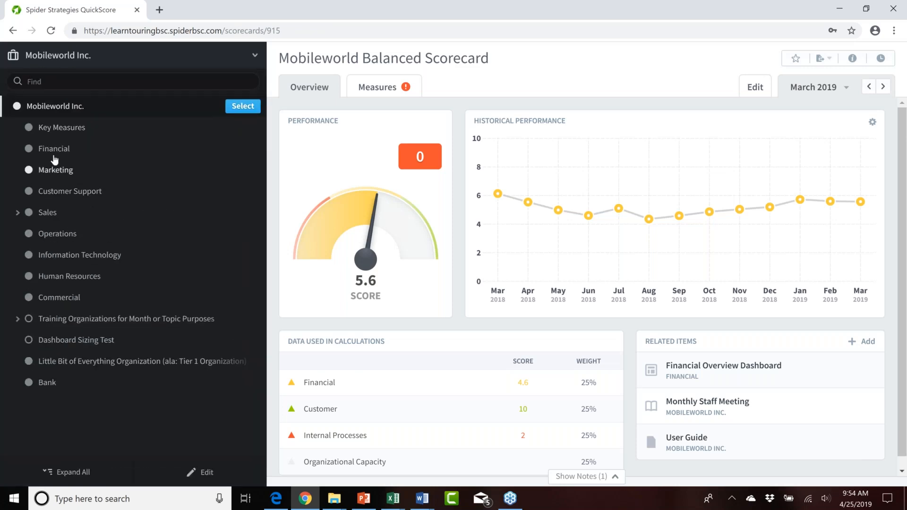
click(243, 149)
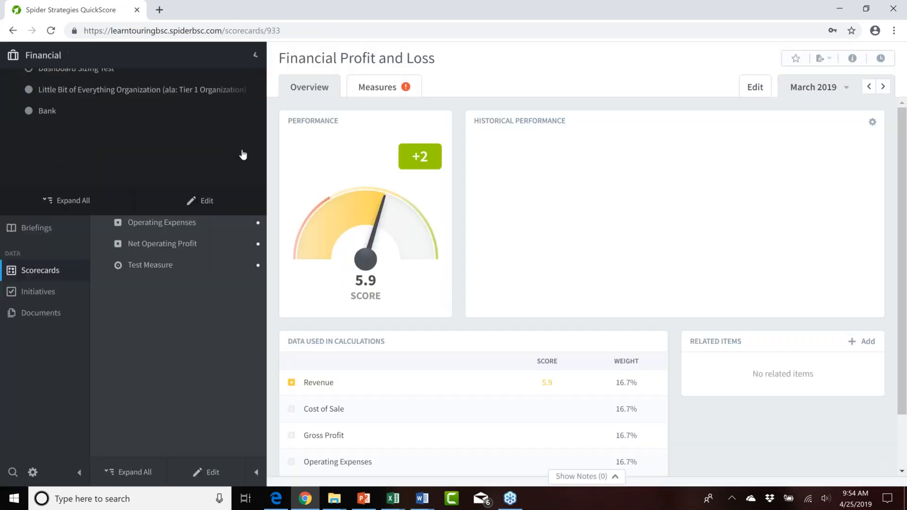
click(148, 160)
click(208, 181)
click(213, 472)
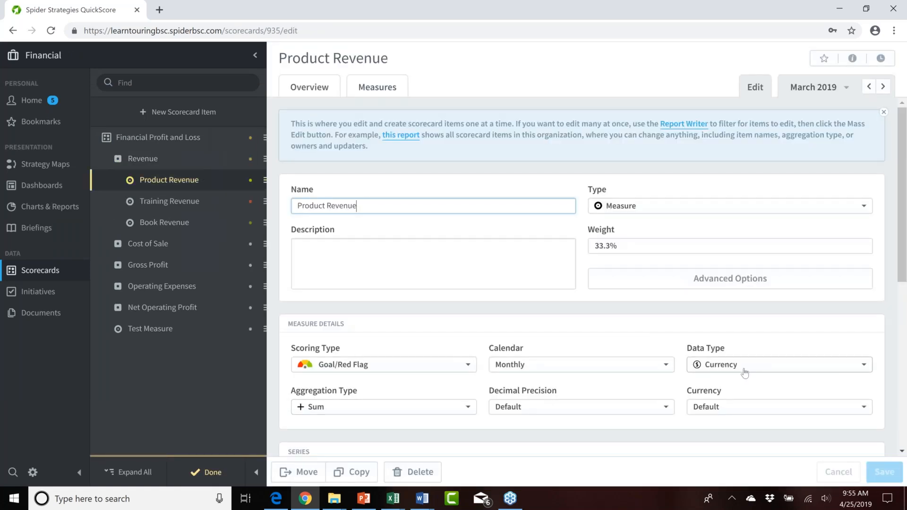
Set Product Revenue's data type to Number and review the available Units choices
scroll(753, 354, down, 3)
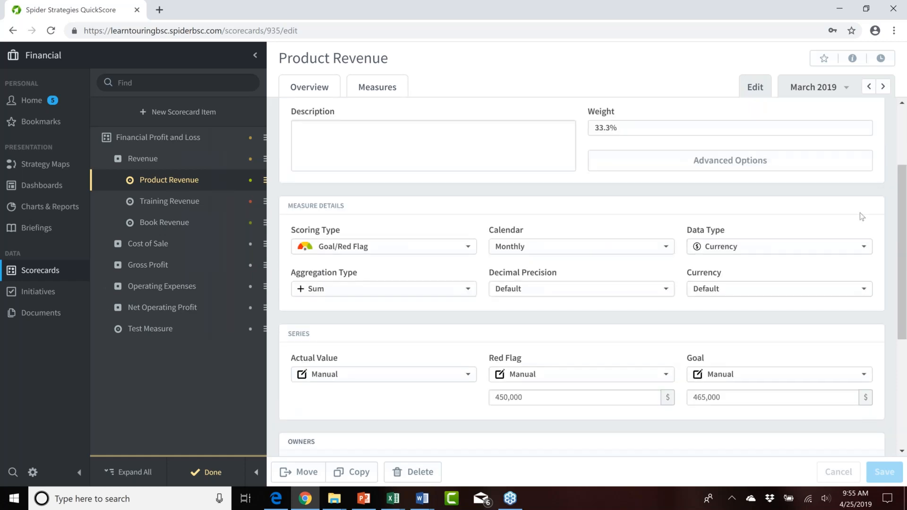
click(844, 250)
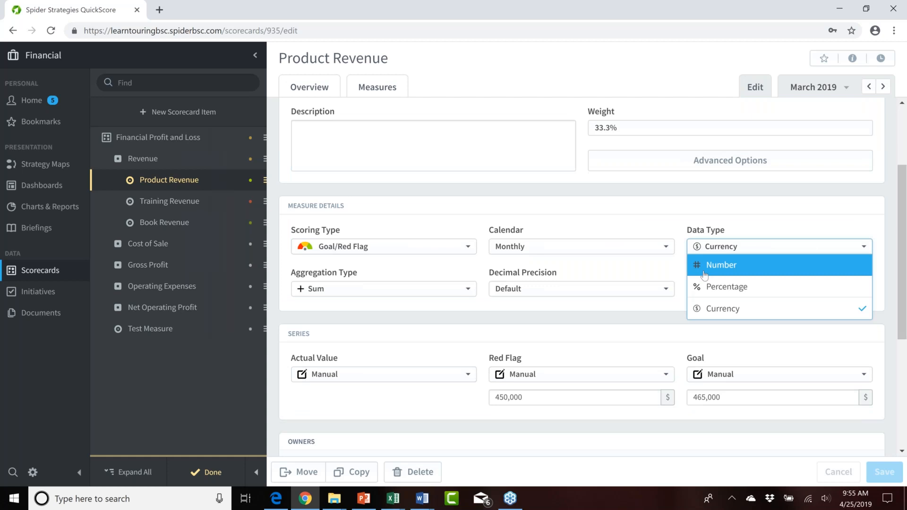
click(714, 264)
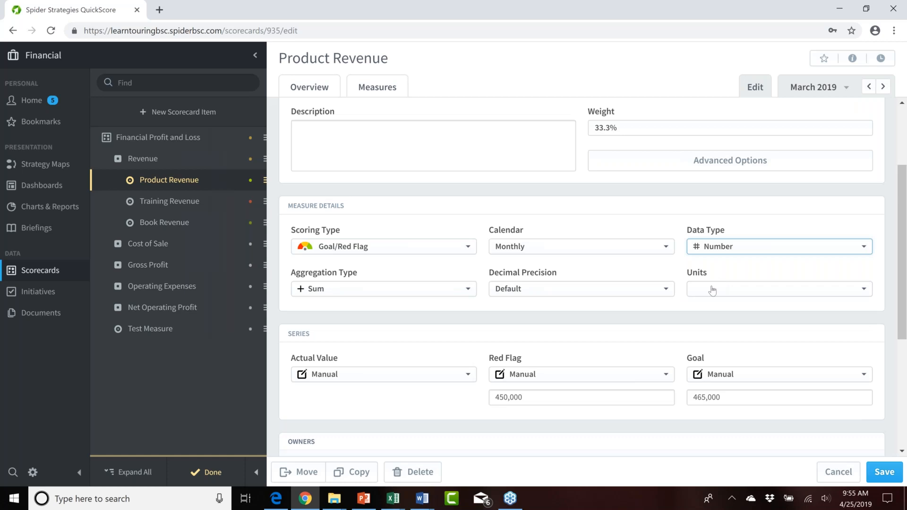
click(864, 290)
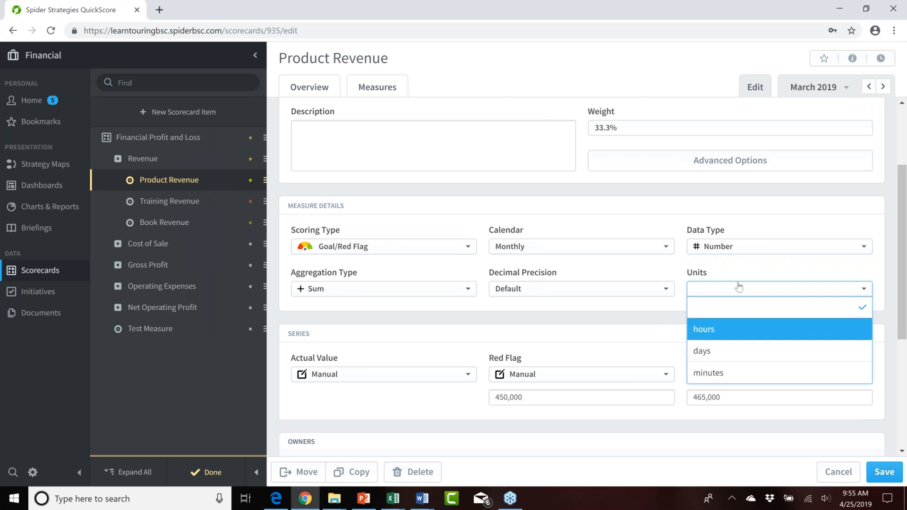
Set Product Revenue's data type to Currency and leave scorecard editing without saving the changes
click(751, 248)
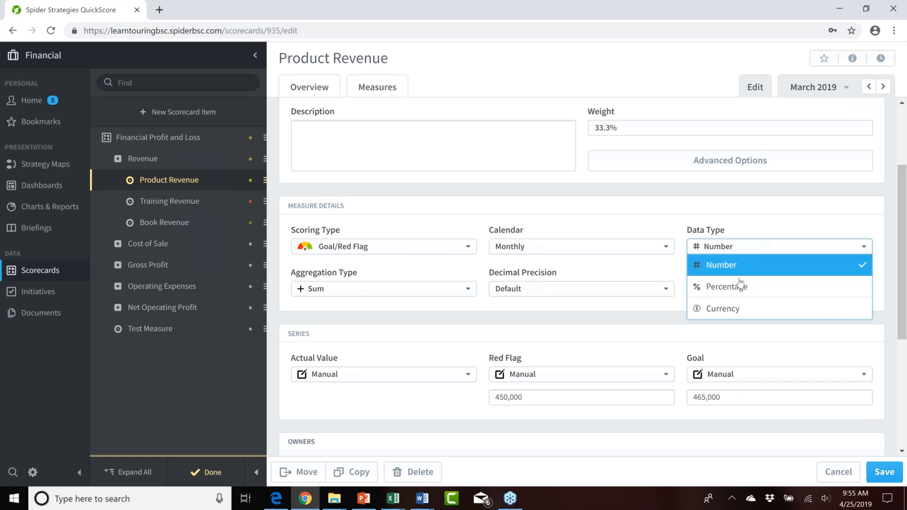
click(741, 307)
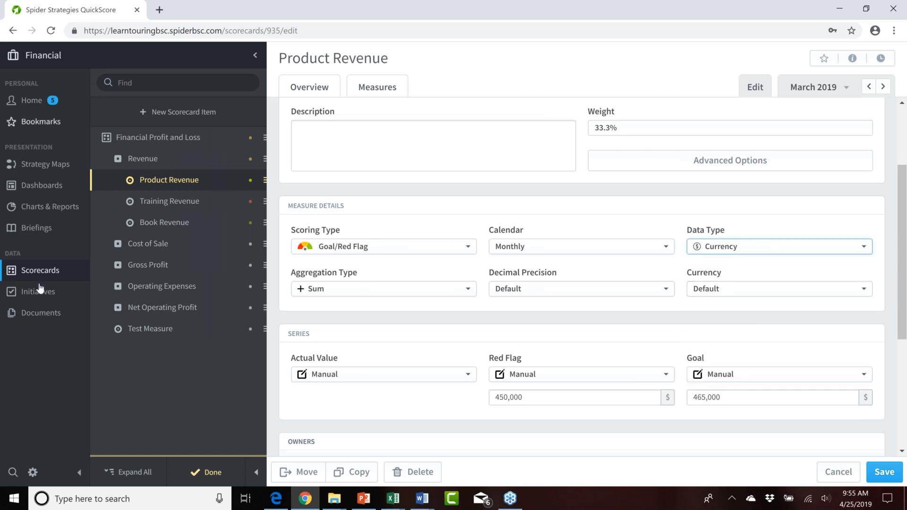
click(211, 475)
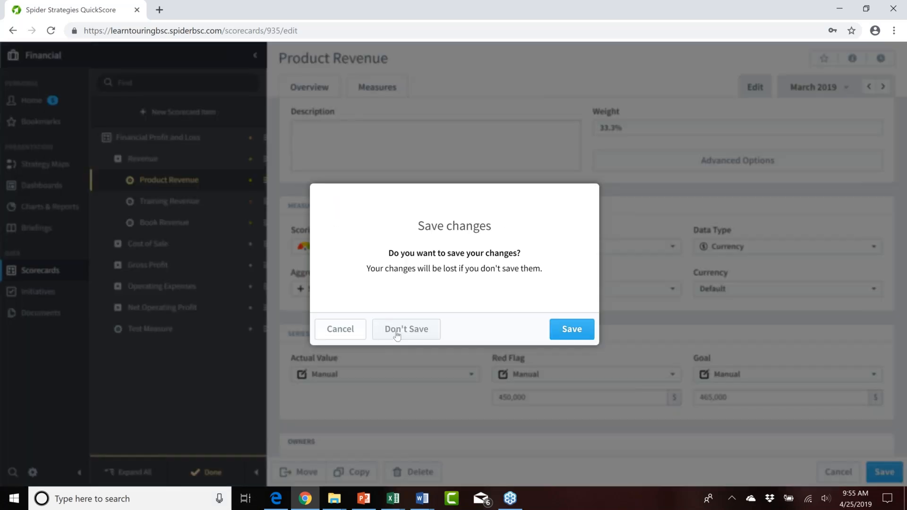
click(397, 331)
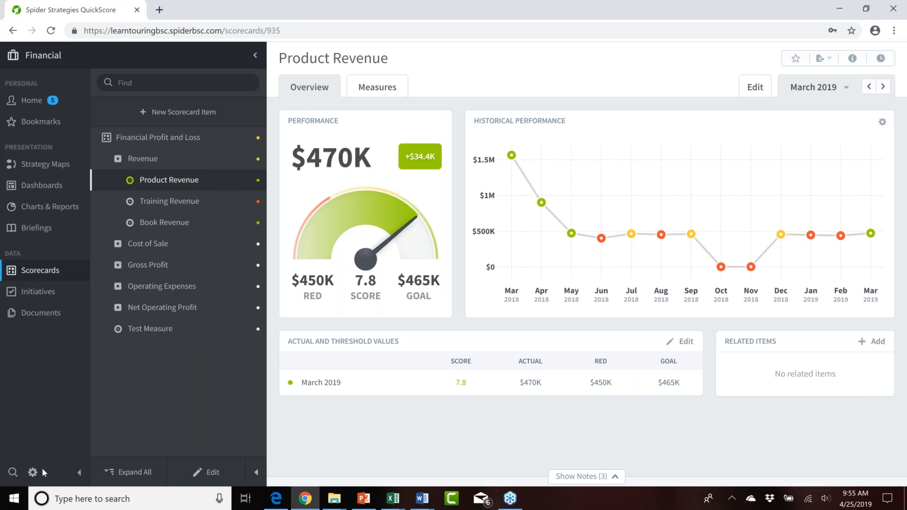
Return to Application Administration and review the Allowed Tags field and the Default Currency Unit choices
click(32, 472)
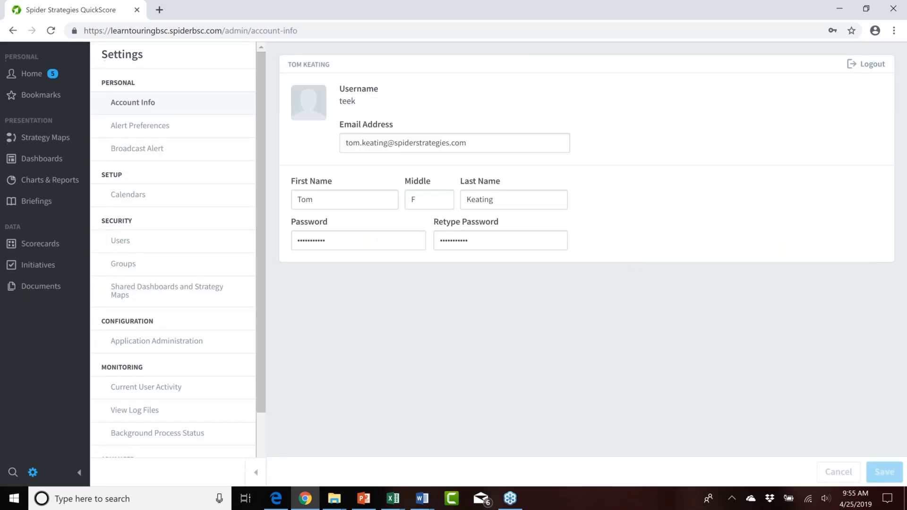
click(170, 342)
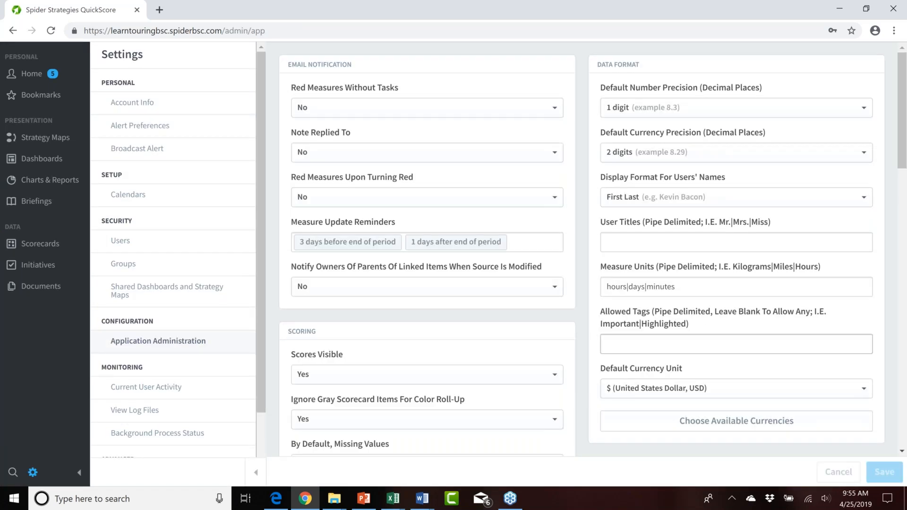
scroll(706, 276, down, 1)
scroll(703, 280, down, 1)
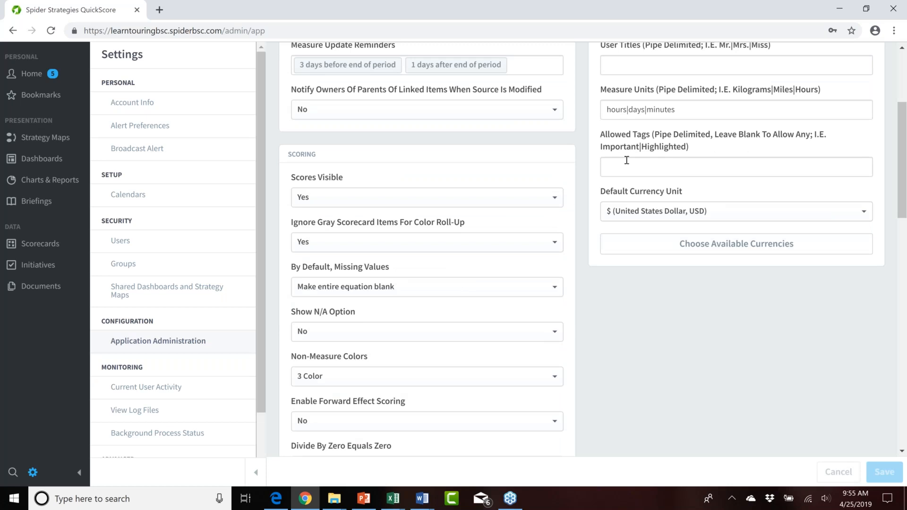
click(627, 166)
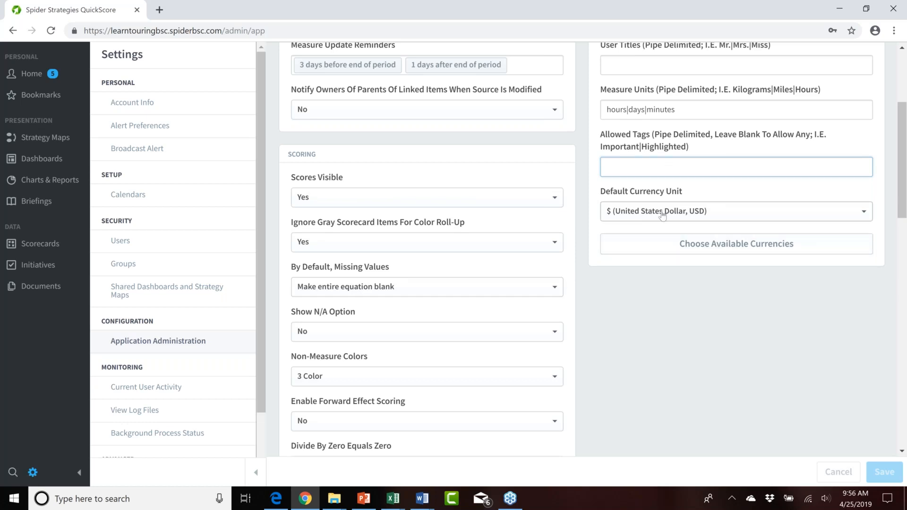
click(734, 214)
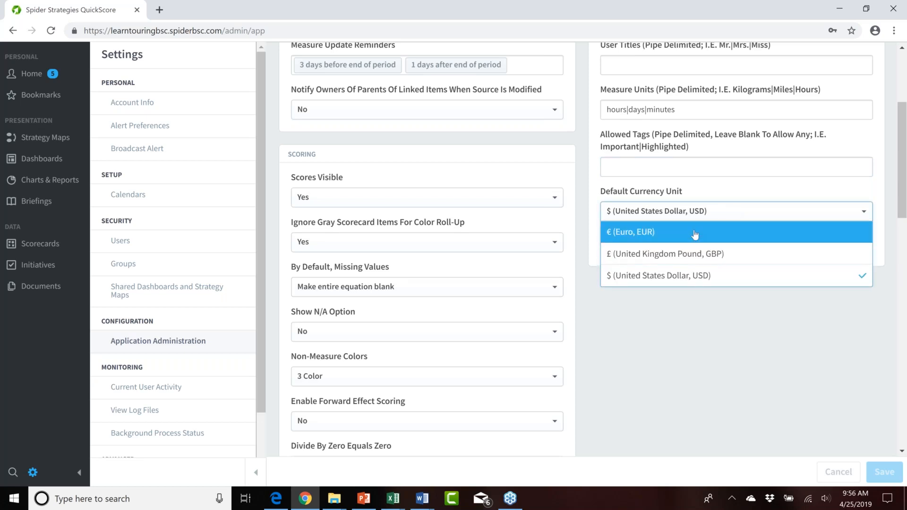
click(691, 336)
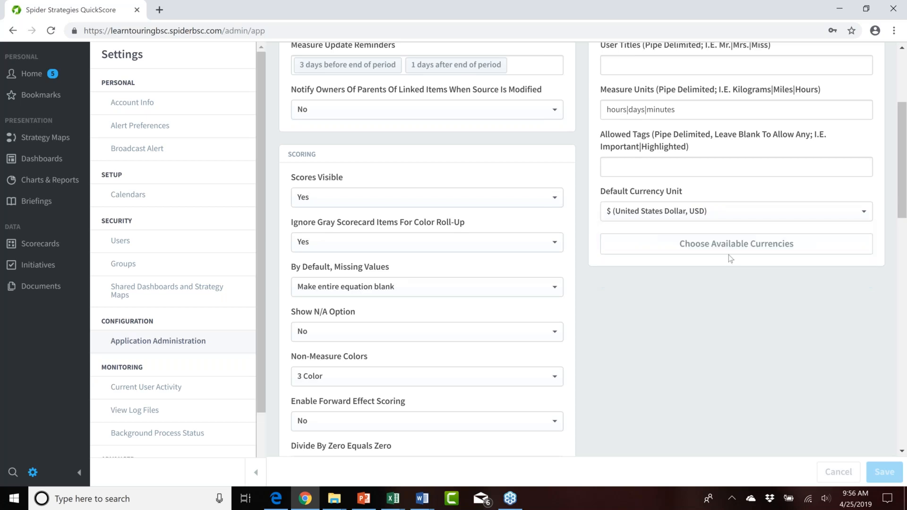
Add Afghanistan Afghani (AFN) to the available currencies and check the Default Currency Unit choices
click(767, 245)
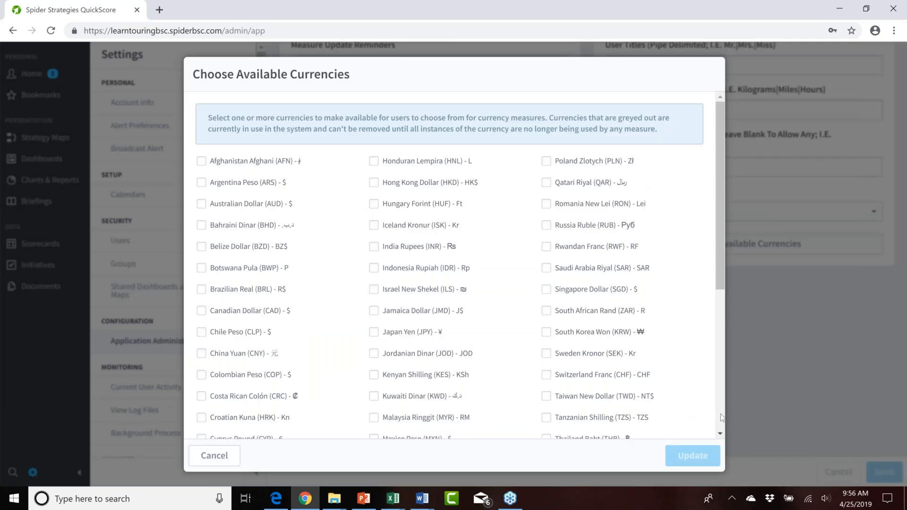
scroll(722, 418, down, 5)
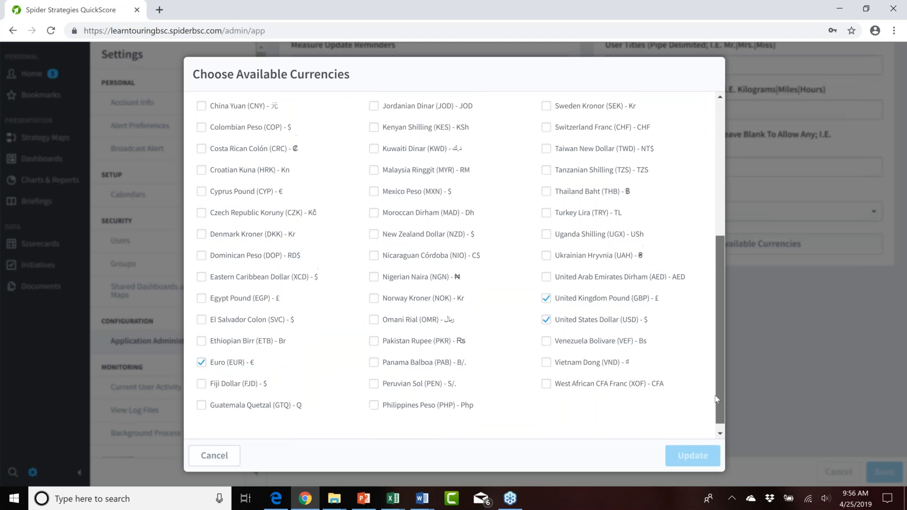
scroll(716, 385, up, 5)
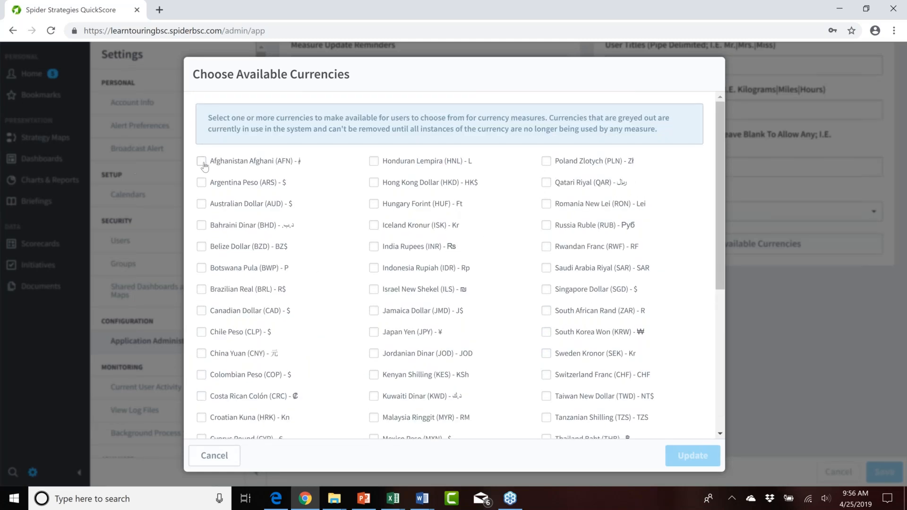
click(202, 163)
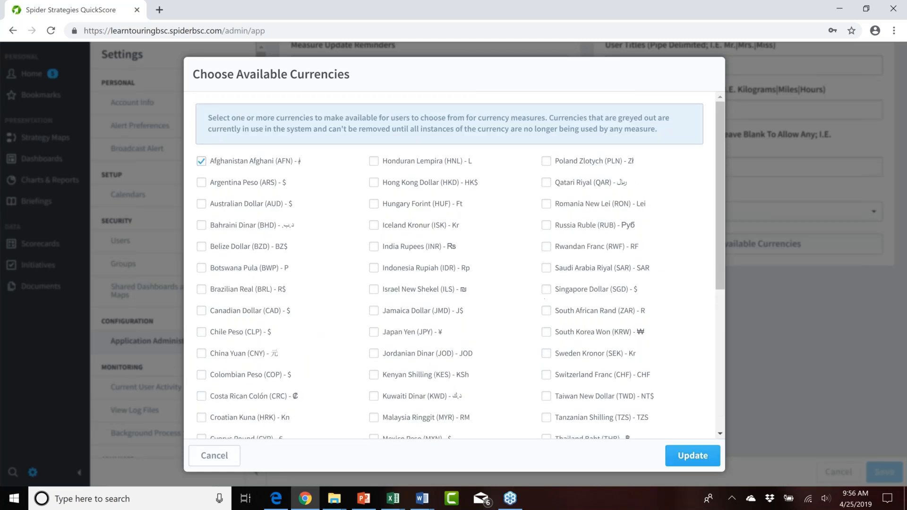
click(688, 457)
click(810, 214)
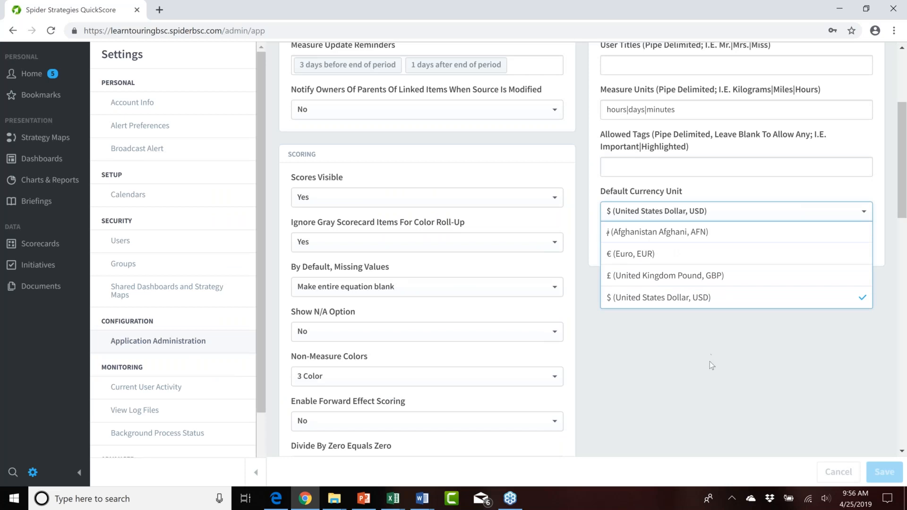
click(700, 344)
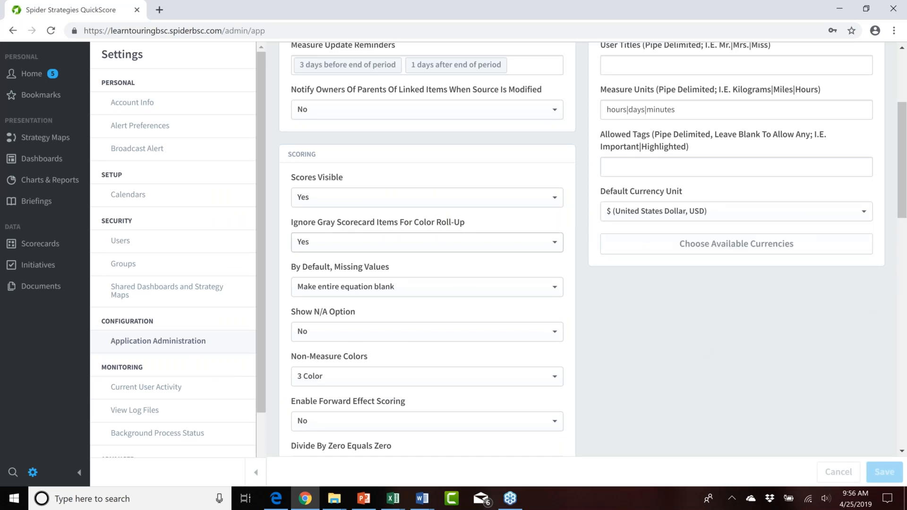
Look over the Application Administration settings once more and switch to the PowerPoint presentation
scroll(508, 265, up, 4)
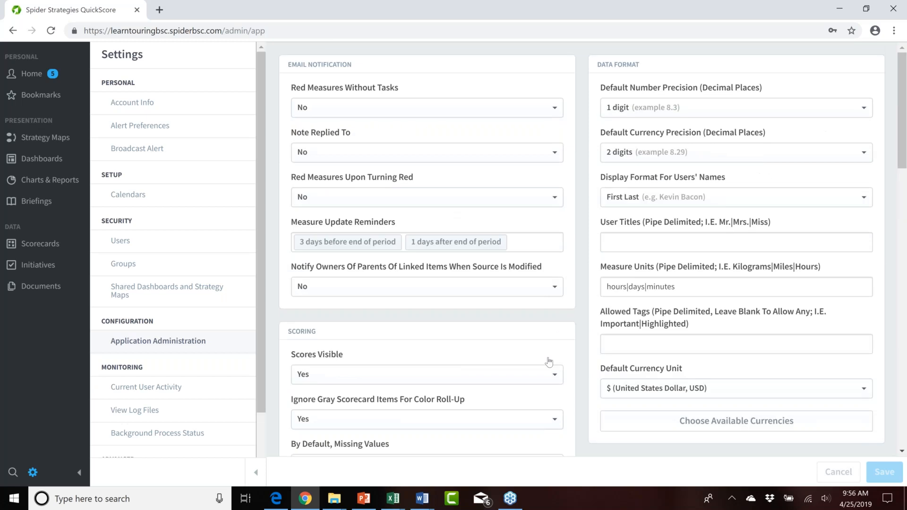
scroll(550, 362, down, 7)
scroll(550, 362, up, 7)
click(363, 500)
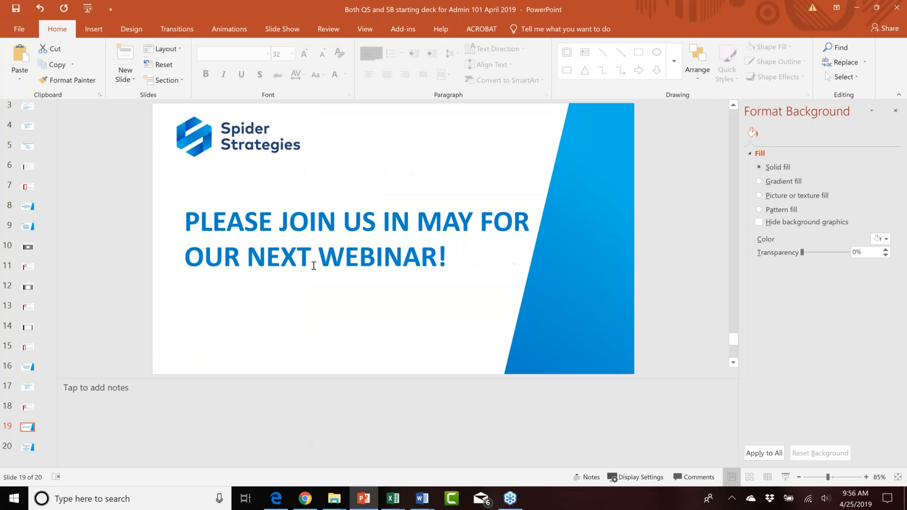